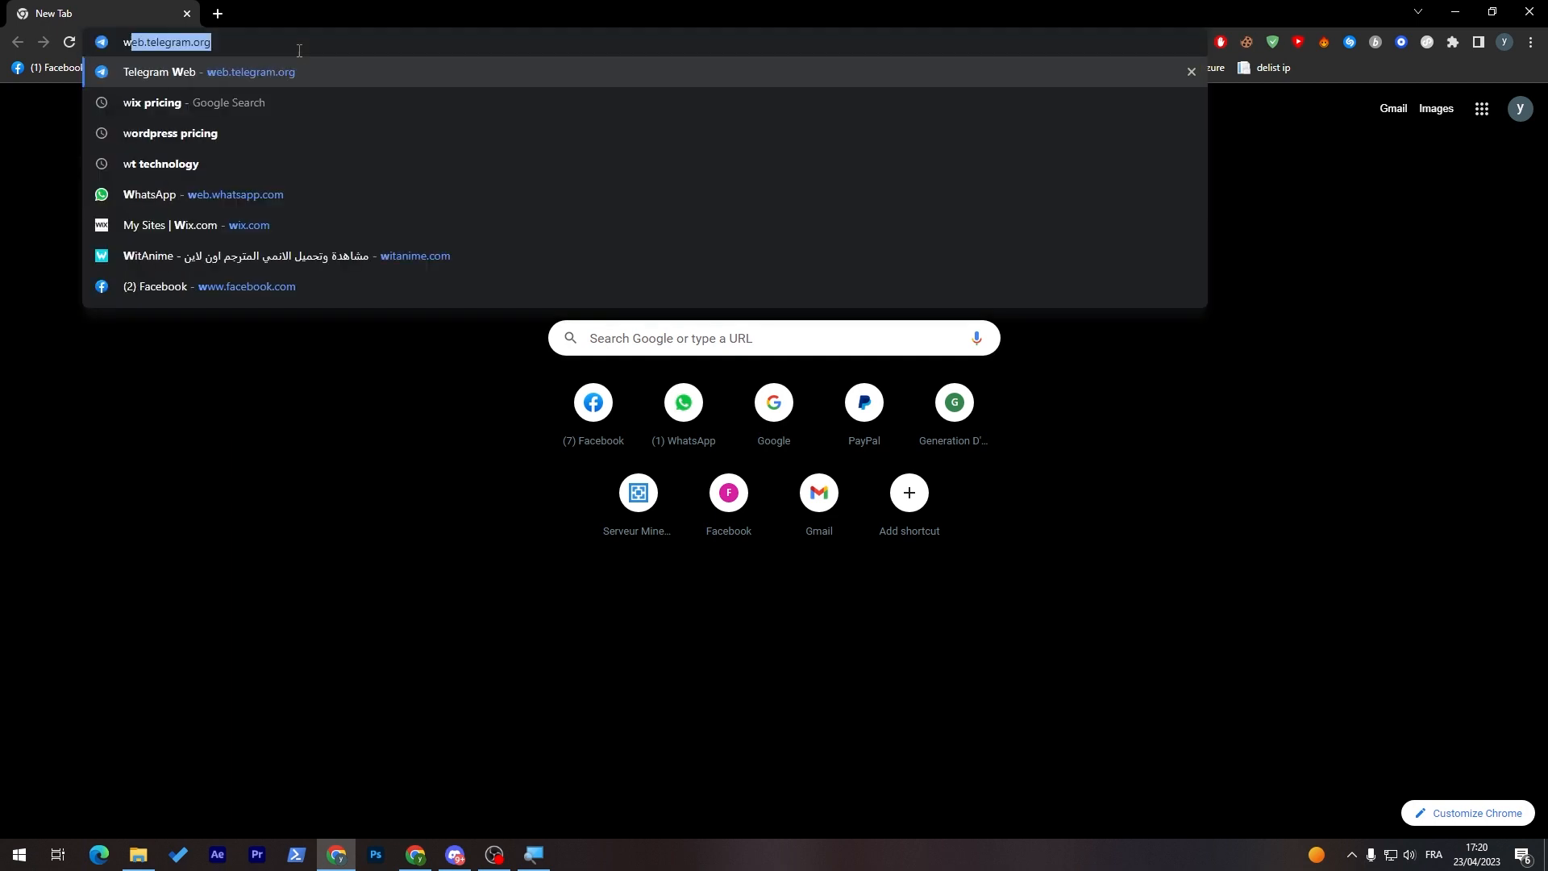
Step: Open Wix and create a new site of the Portfolio type, naming the website Portfolio
{"action": "key", "text": "Return"}
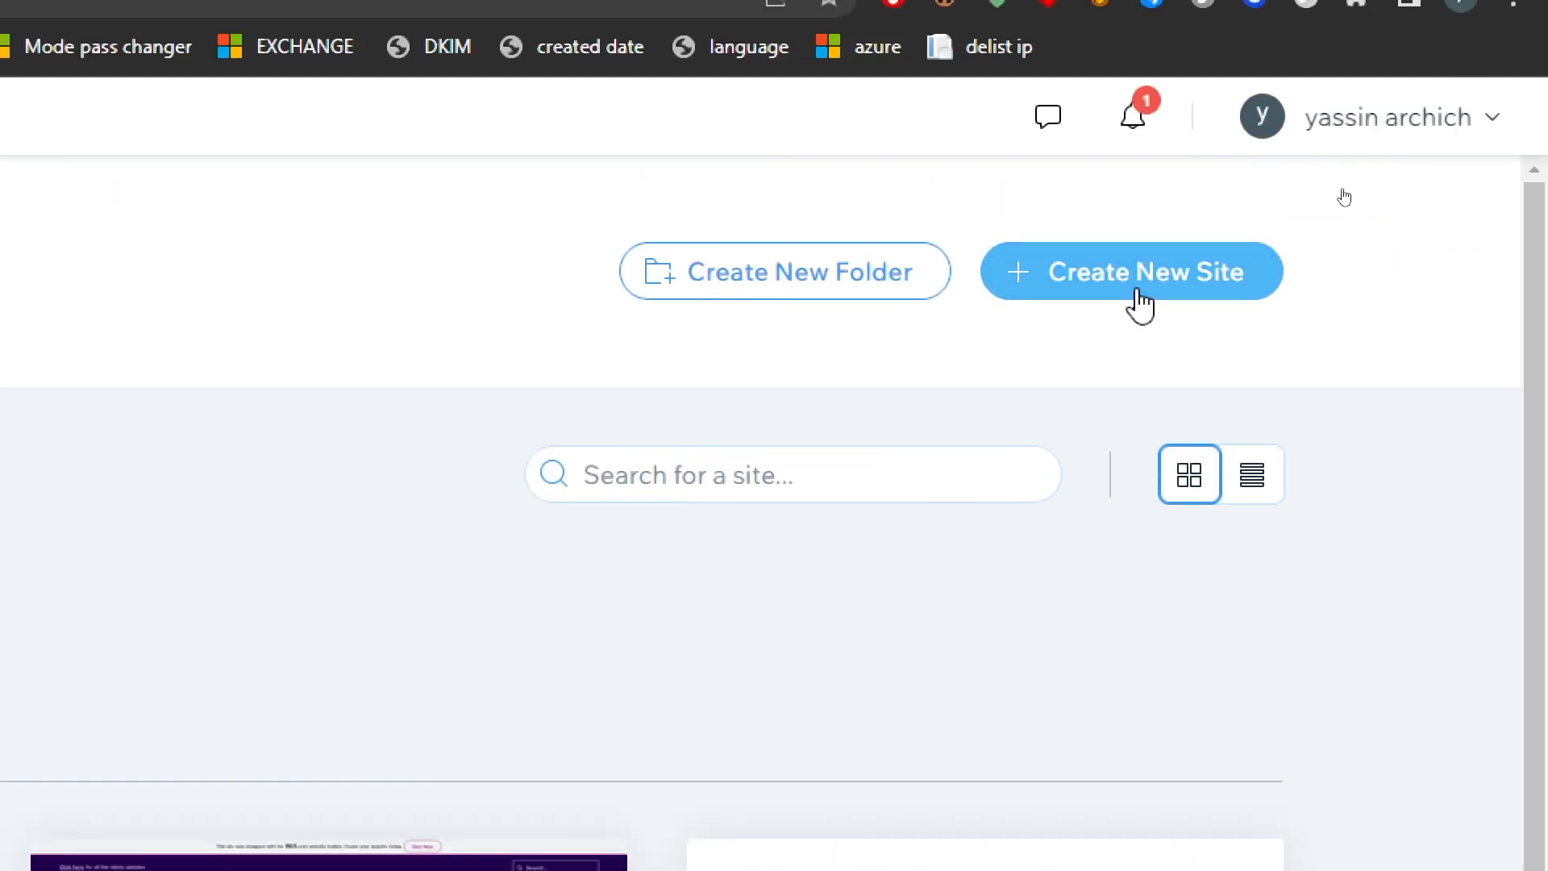
{"action": "left_click", "coordinate": [1141, 305]}
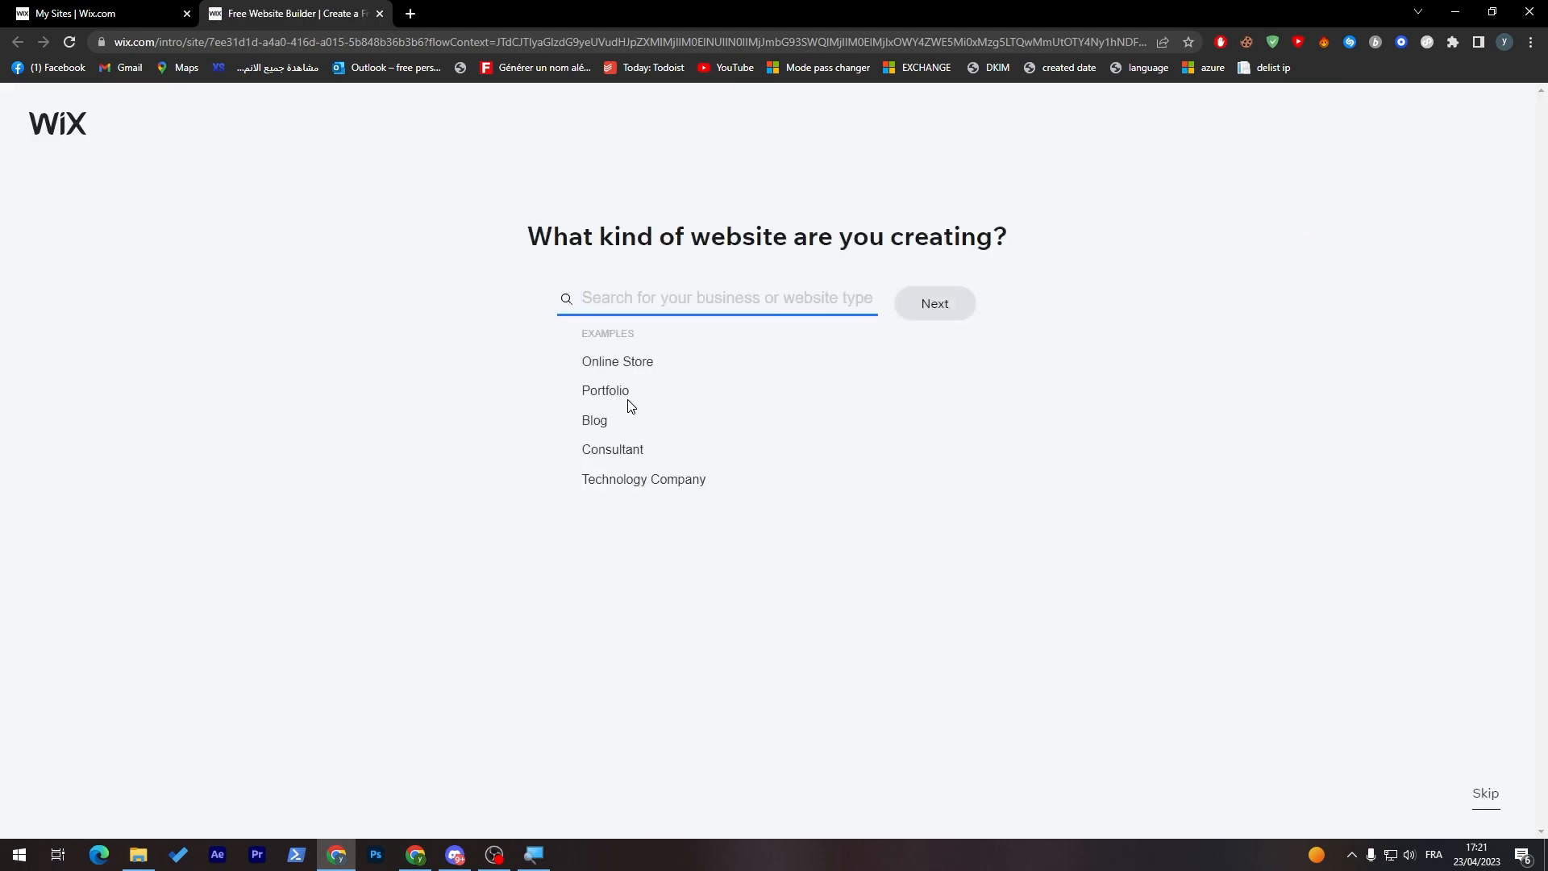
{"action": "left_click", "coordinate": [613, 394]}
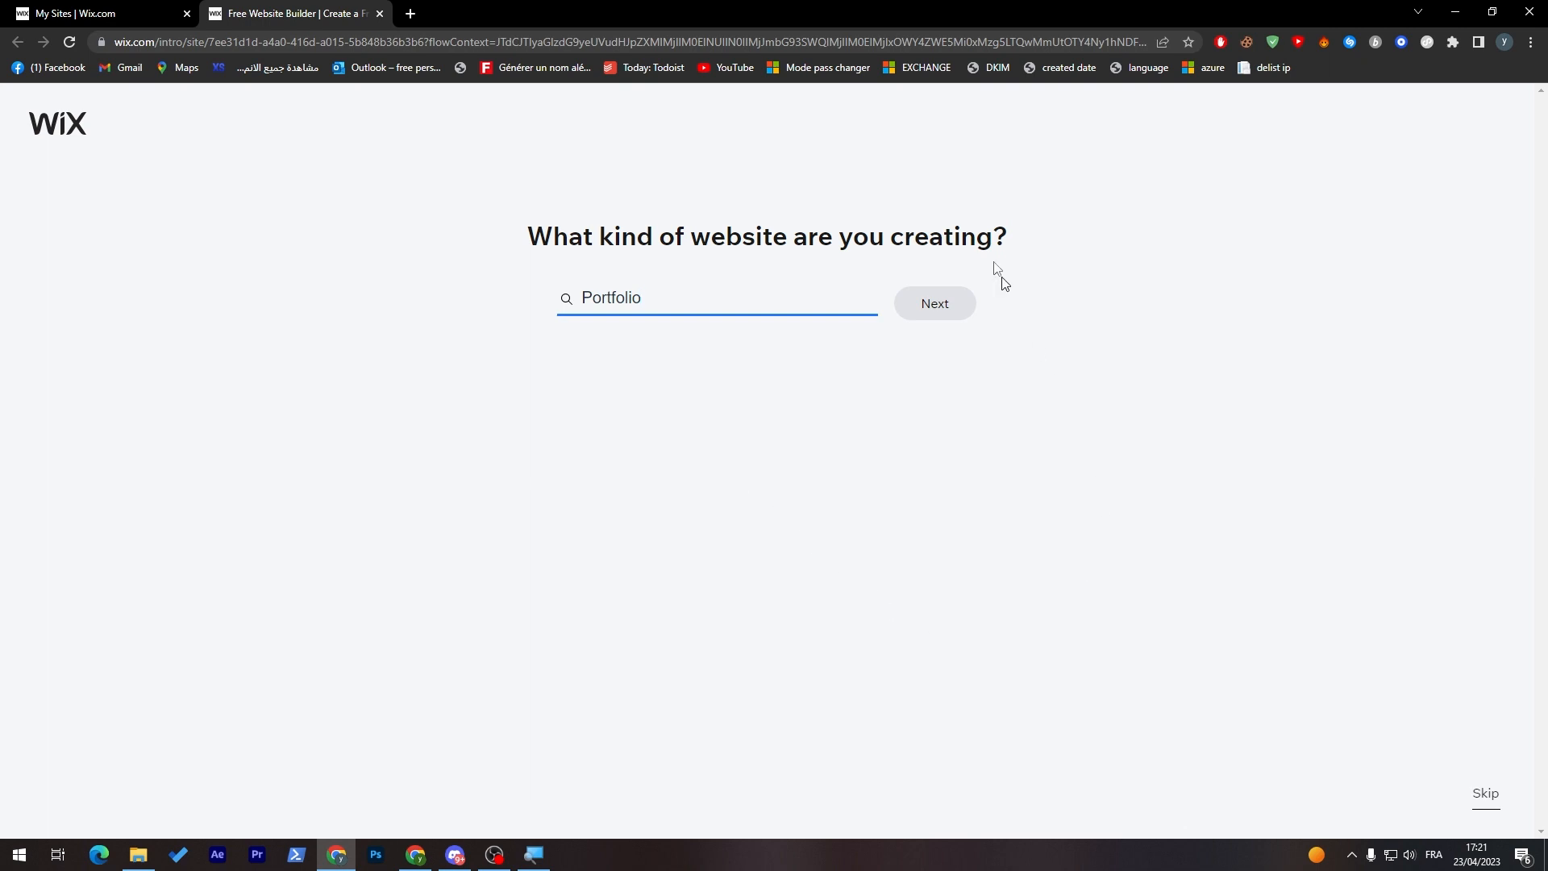
{"action": "left_click", "coordinate": [961, 321]}
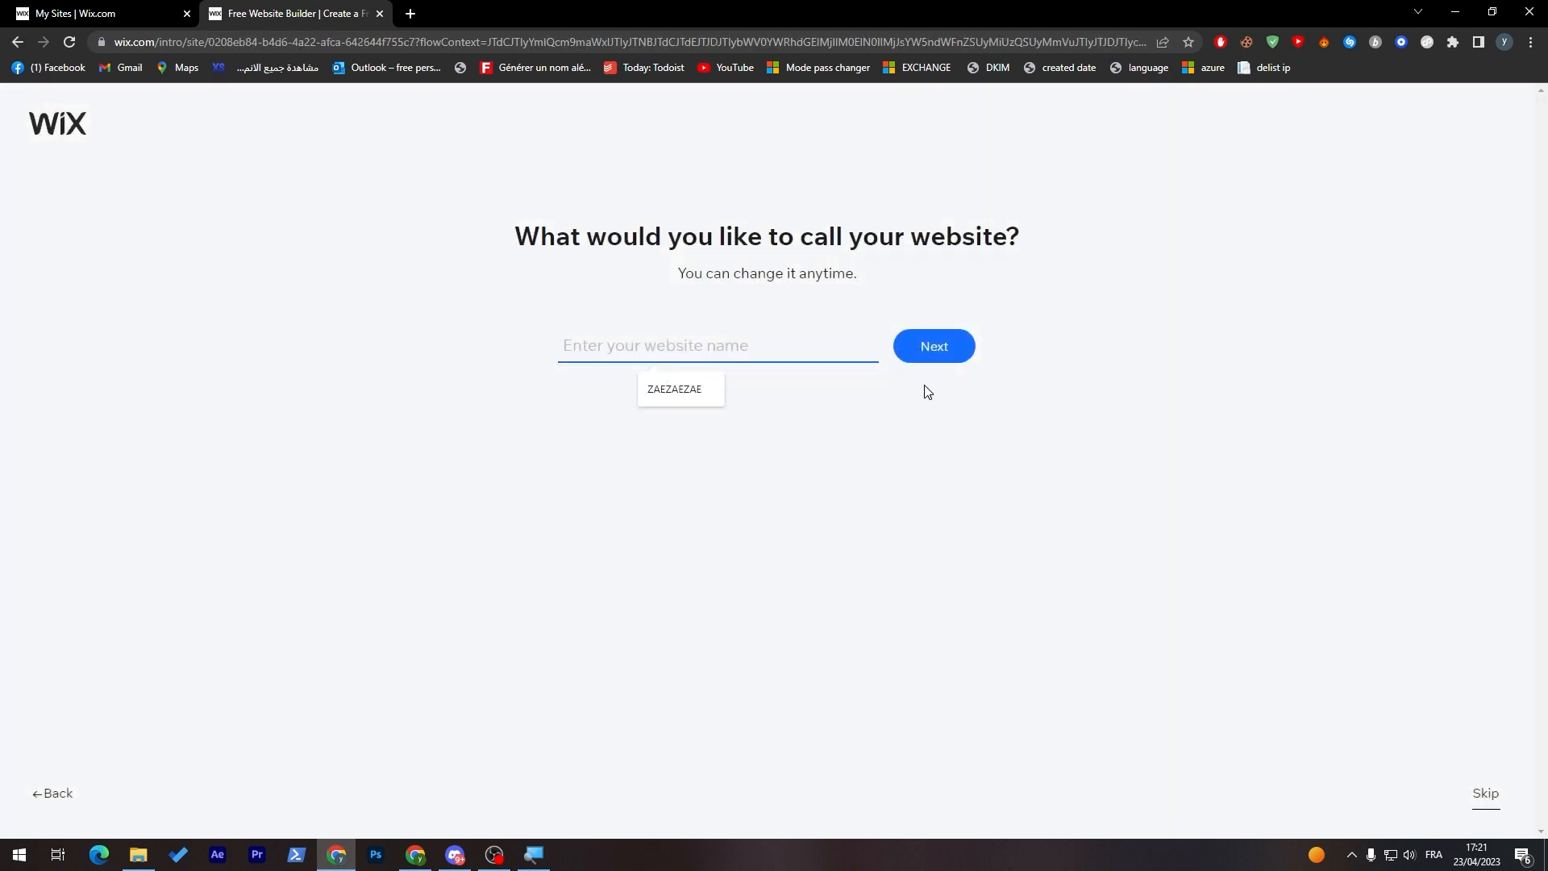
{"action": "type", "text": "Portfolio"}
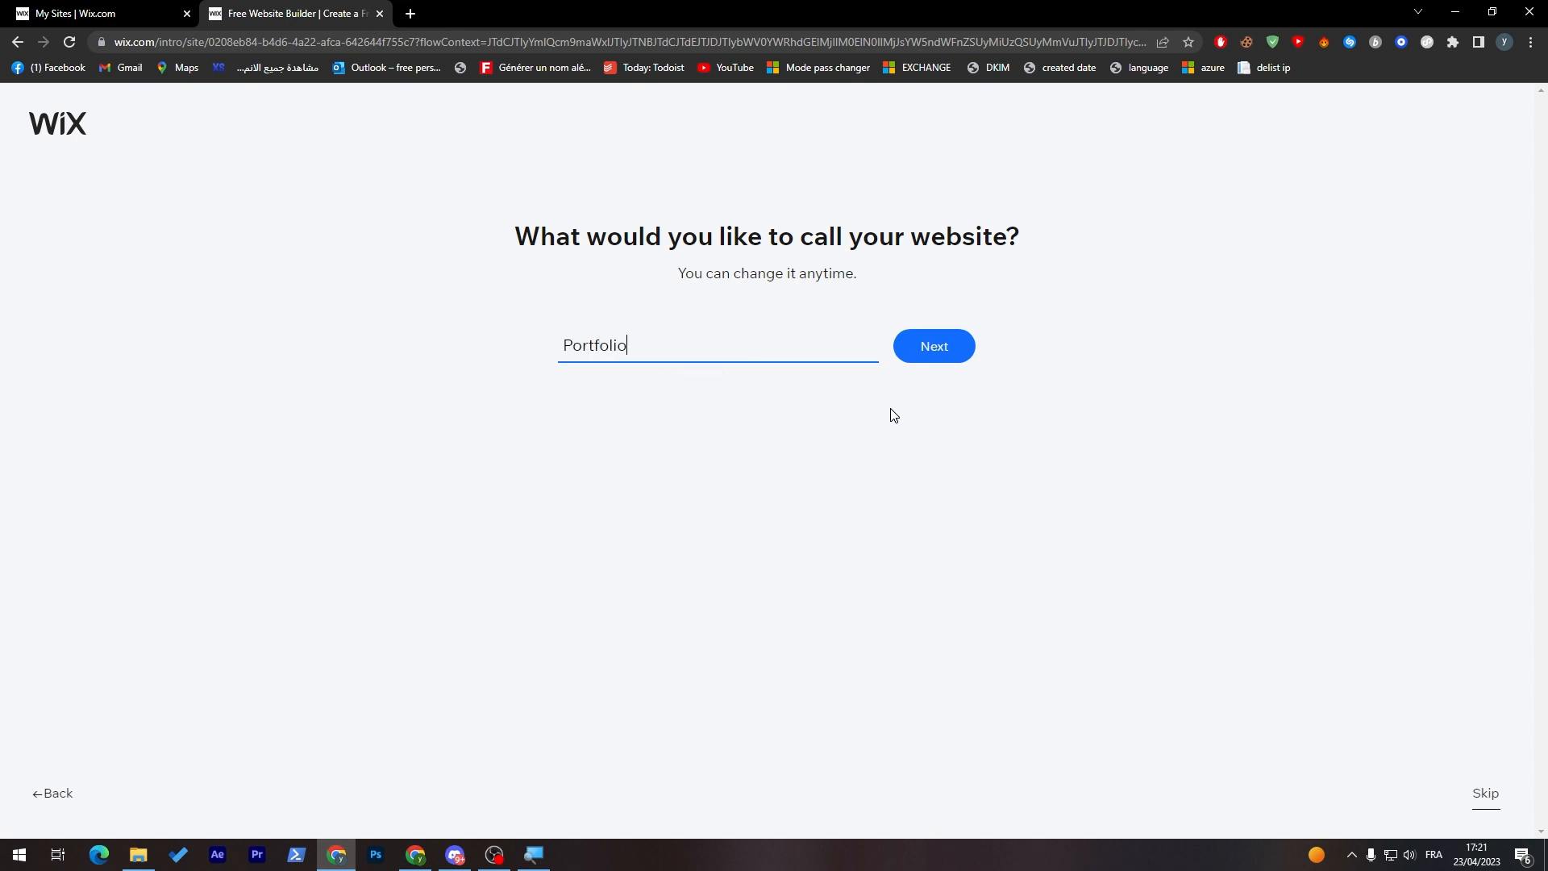
{"action": "left_click", "coordinate": [957, 355]}
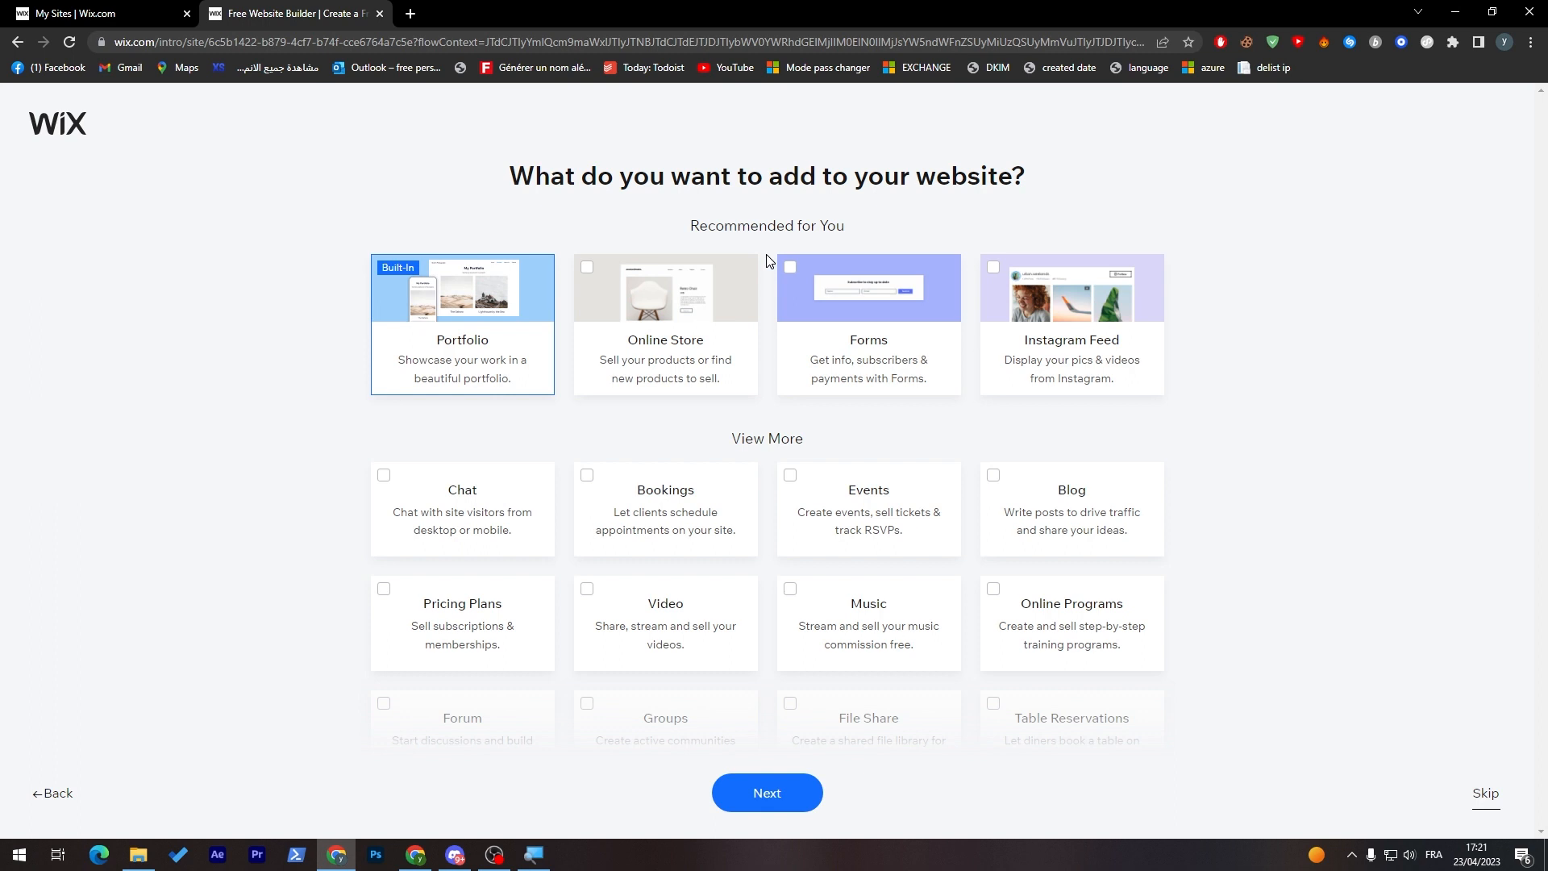
Step: Add Forms, Instagram Feed, Blog and Pricing Plans to the website's features and continue
{"action": "mouse_move", "coordinate": [444, 347]}
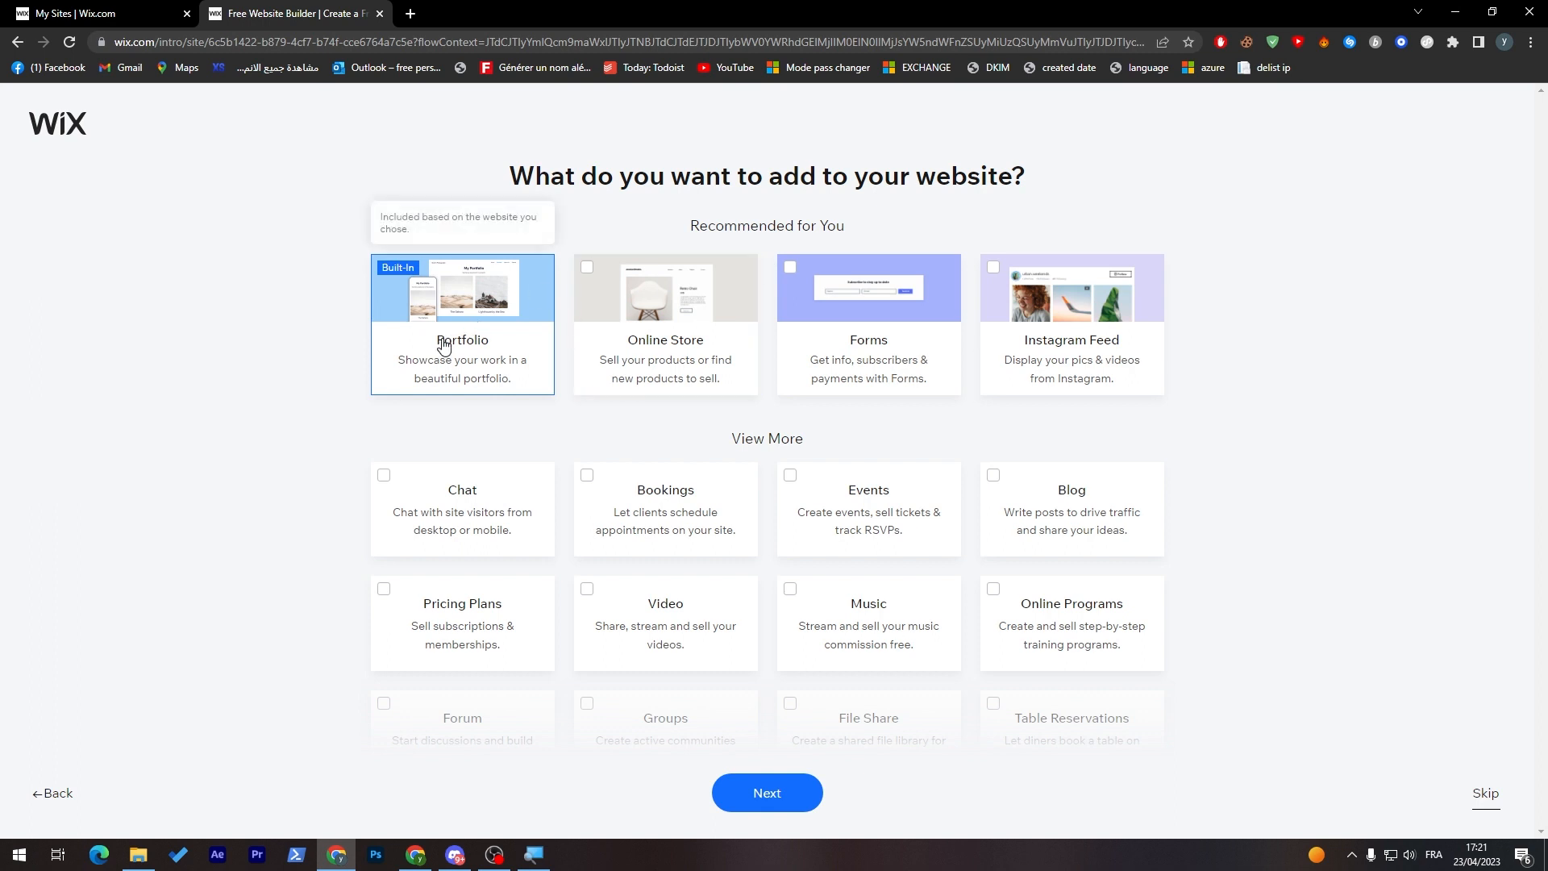
{"action": "left_click", "coordinate": [835, 361]}
{"action": "left_click", "coordinate": [1044, 379]}
{"action": "left_click", "coordinate": [1019, 489]}
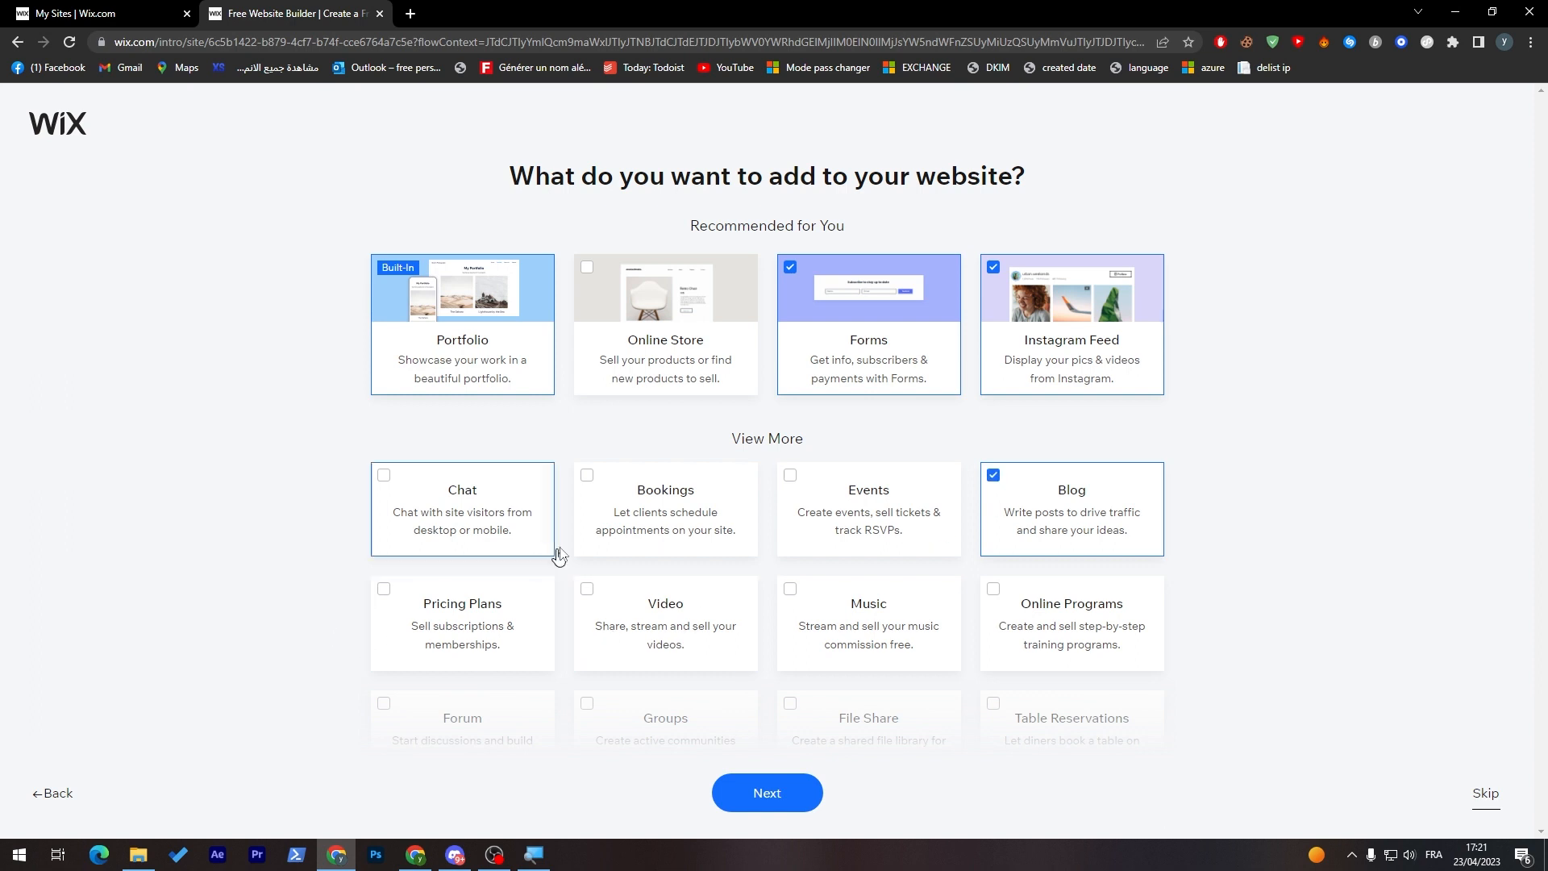
{"action": "left_click", "coordinate": [492, 629]}
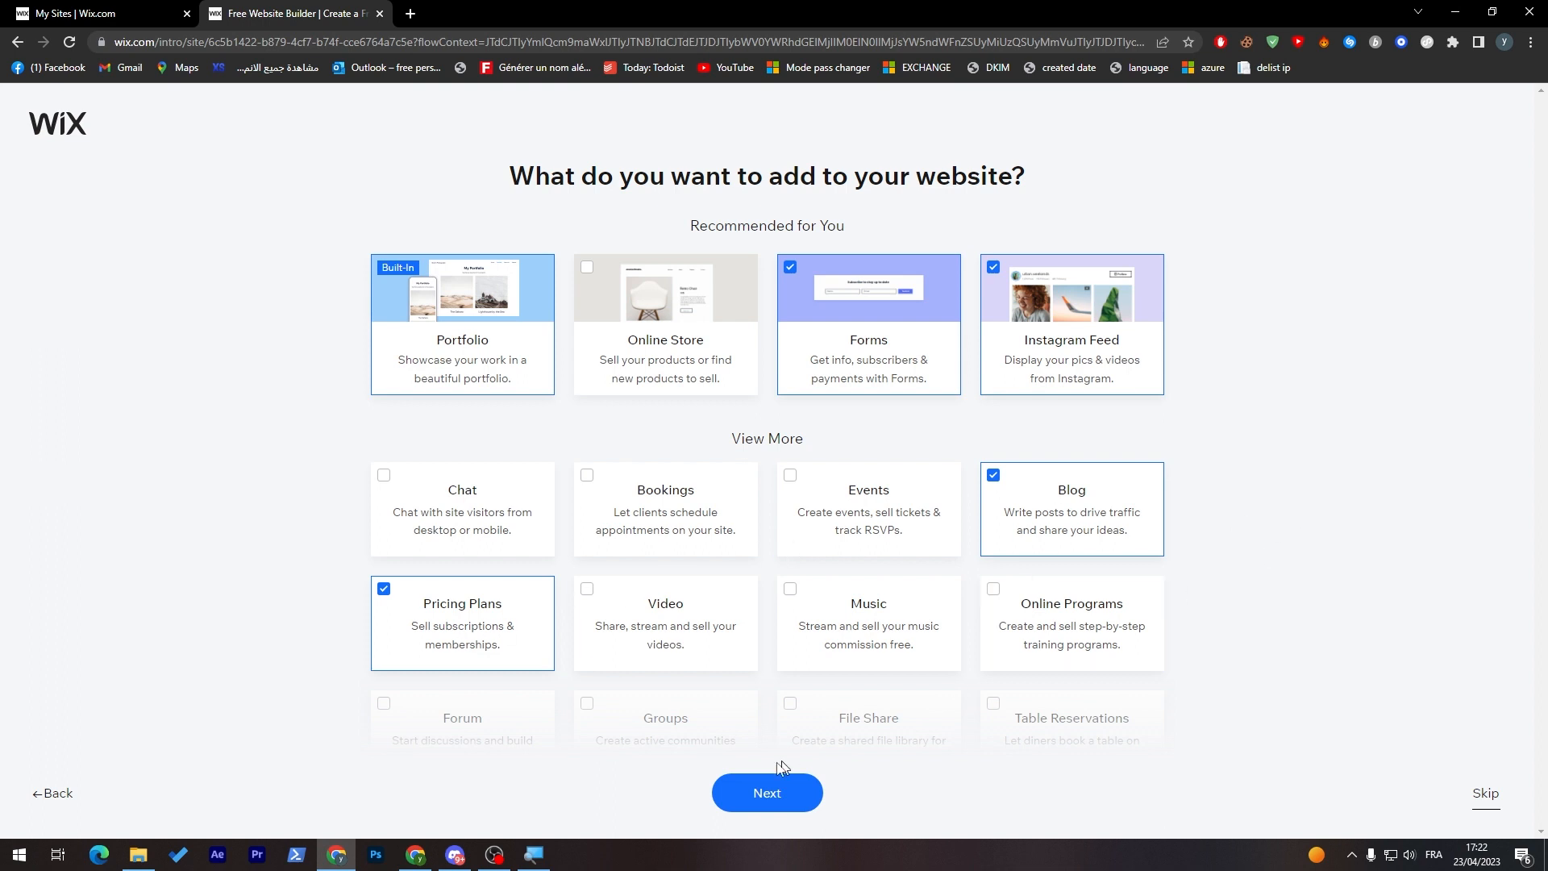
{"action": "left_click", "coordinate": [754, 795]}
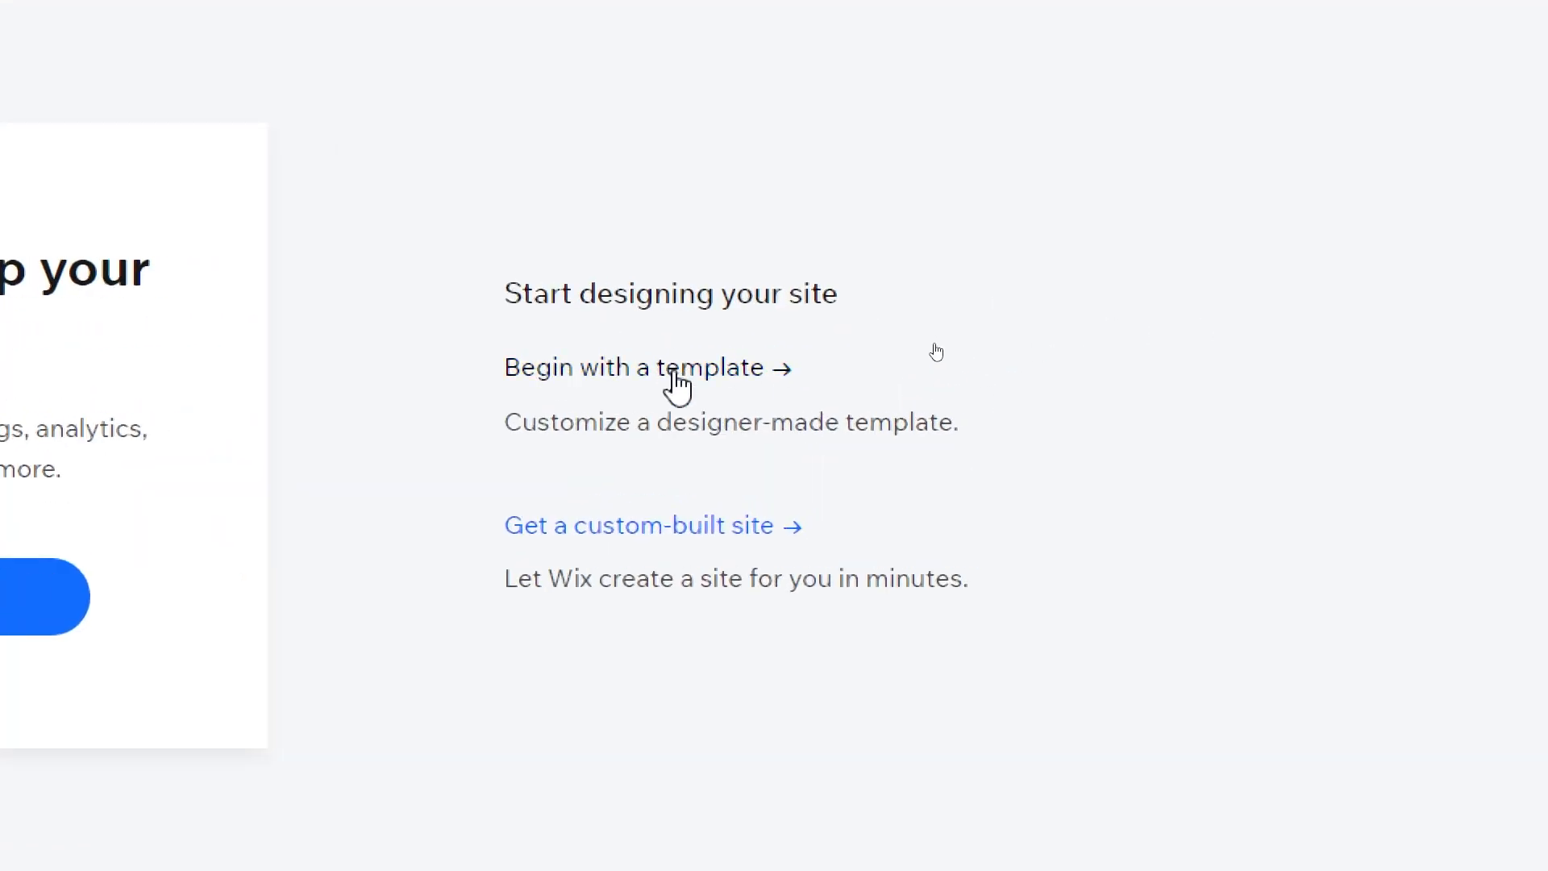
Step: Choose to begin with a template and open the Best Match Photographer template for editing, closing the template gallery
{"action": "left_click", "coordinate": [676, 373]}
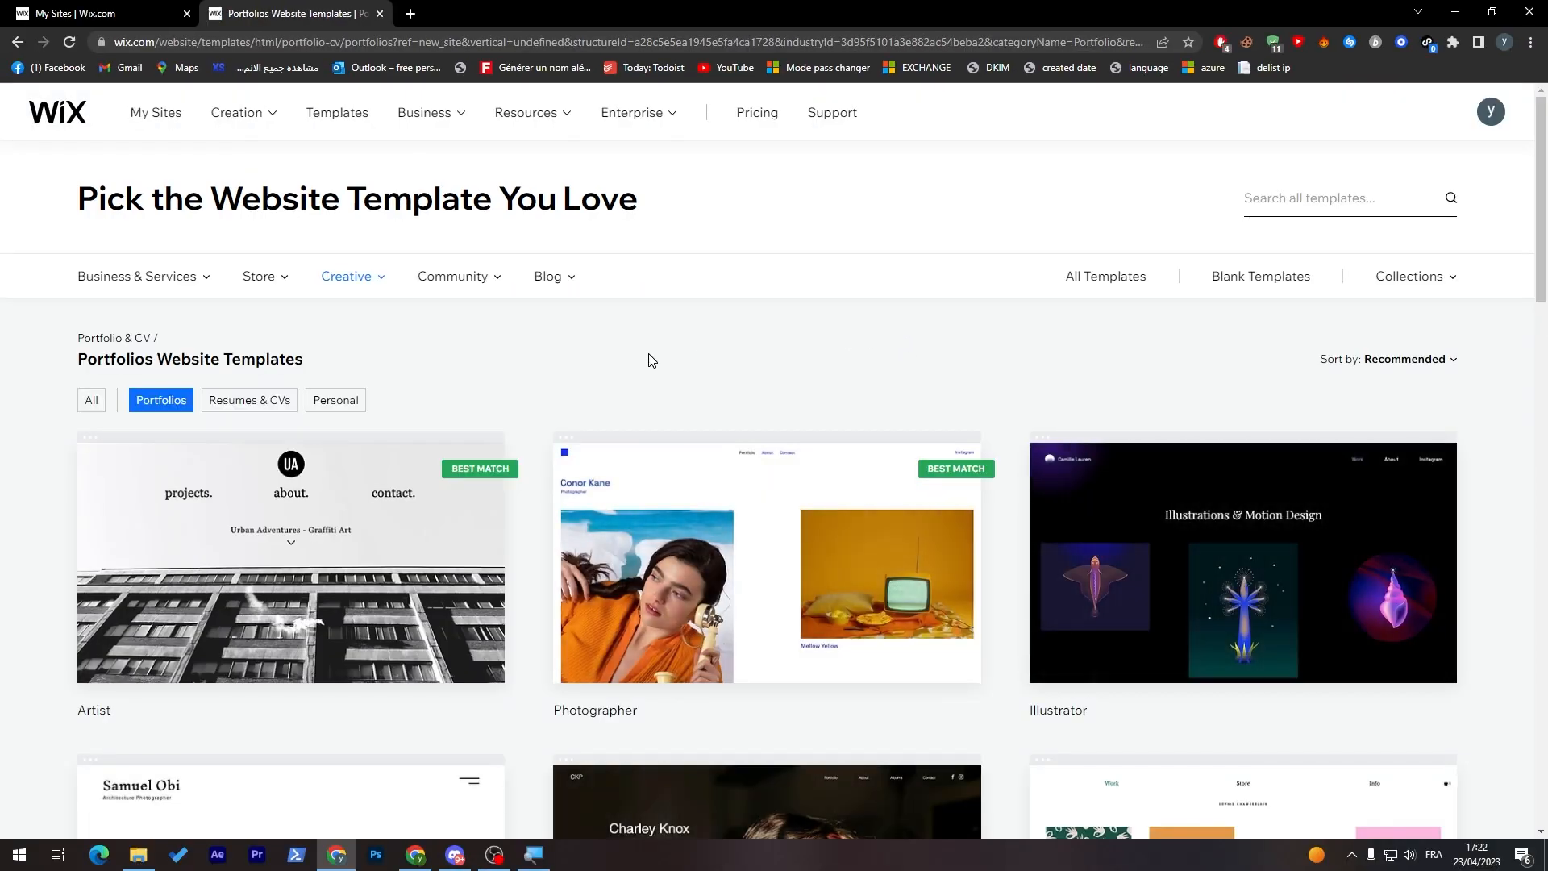
{"action": "left_click_drag", "start_coordinate": [1534, 269], "coordinate": [1535, 329]}
{"action": "mouse_move", "coordinate": [680, 428]}
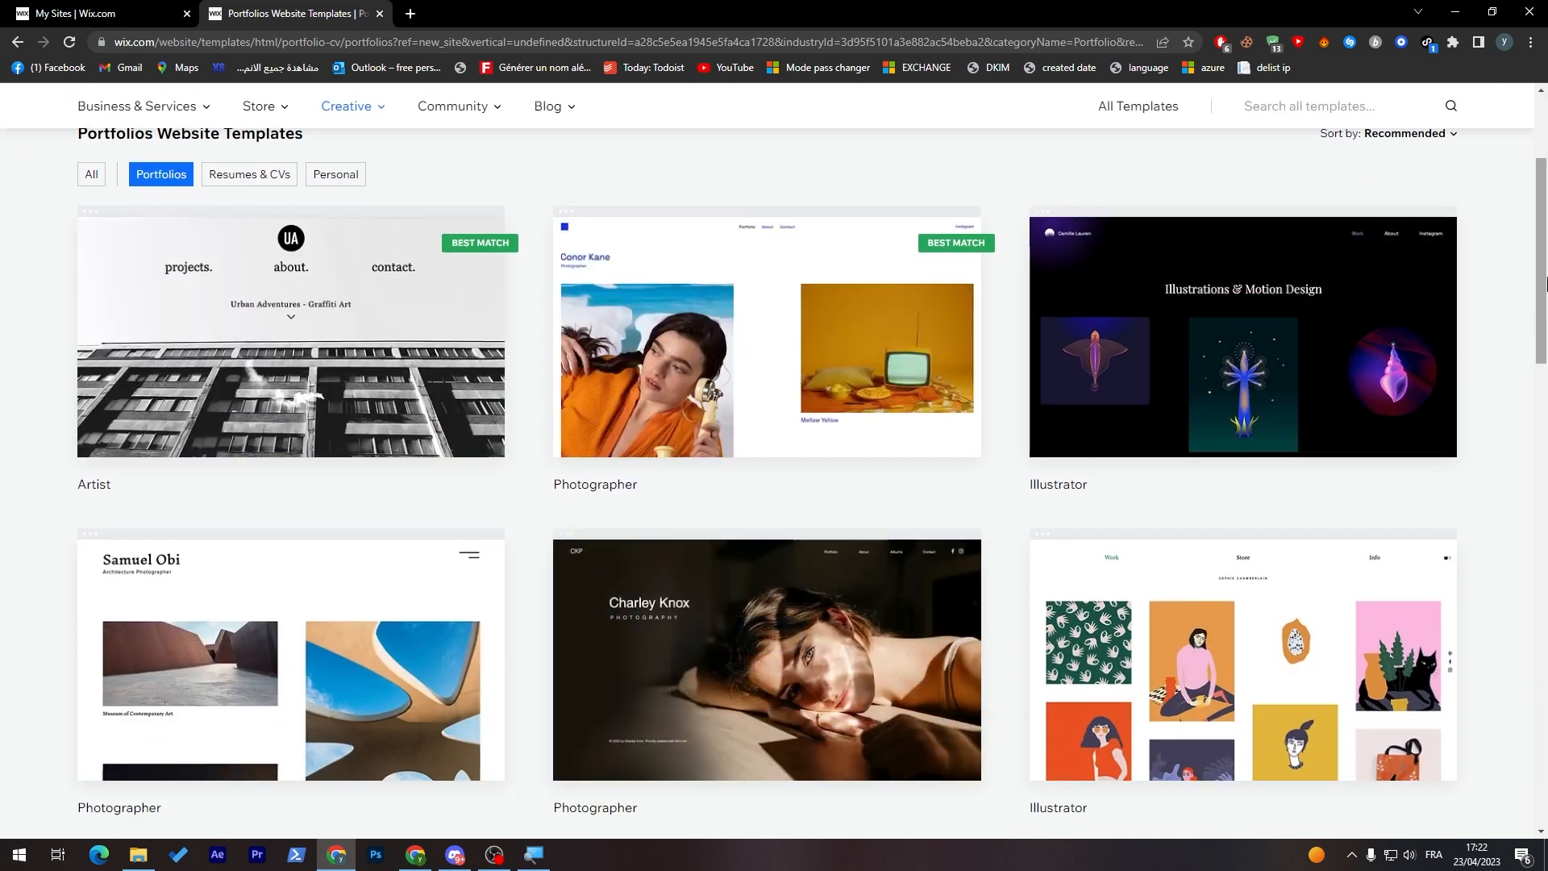
{"action": "scroll", "coordinate": [1482, 609], "scroll_direction": "down", "scroll_amount": 15}
{"action": "scroll", "coordinate": [1492, 564], "scroll_direction": "up", "scroll_amount": 5}
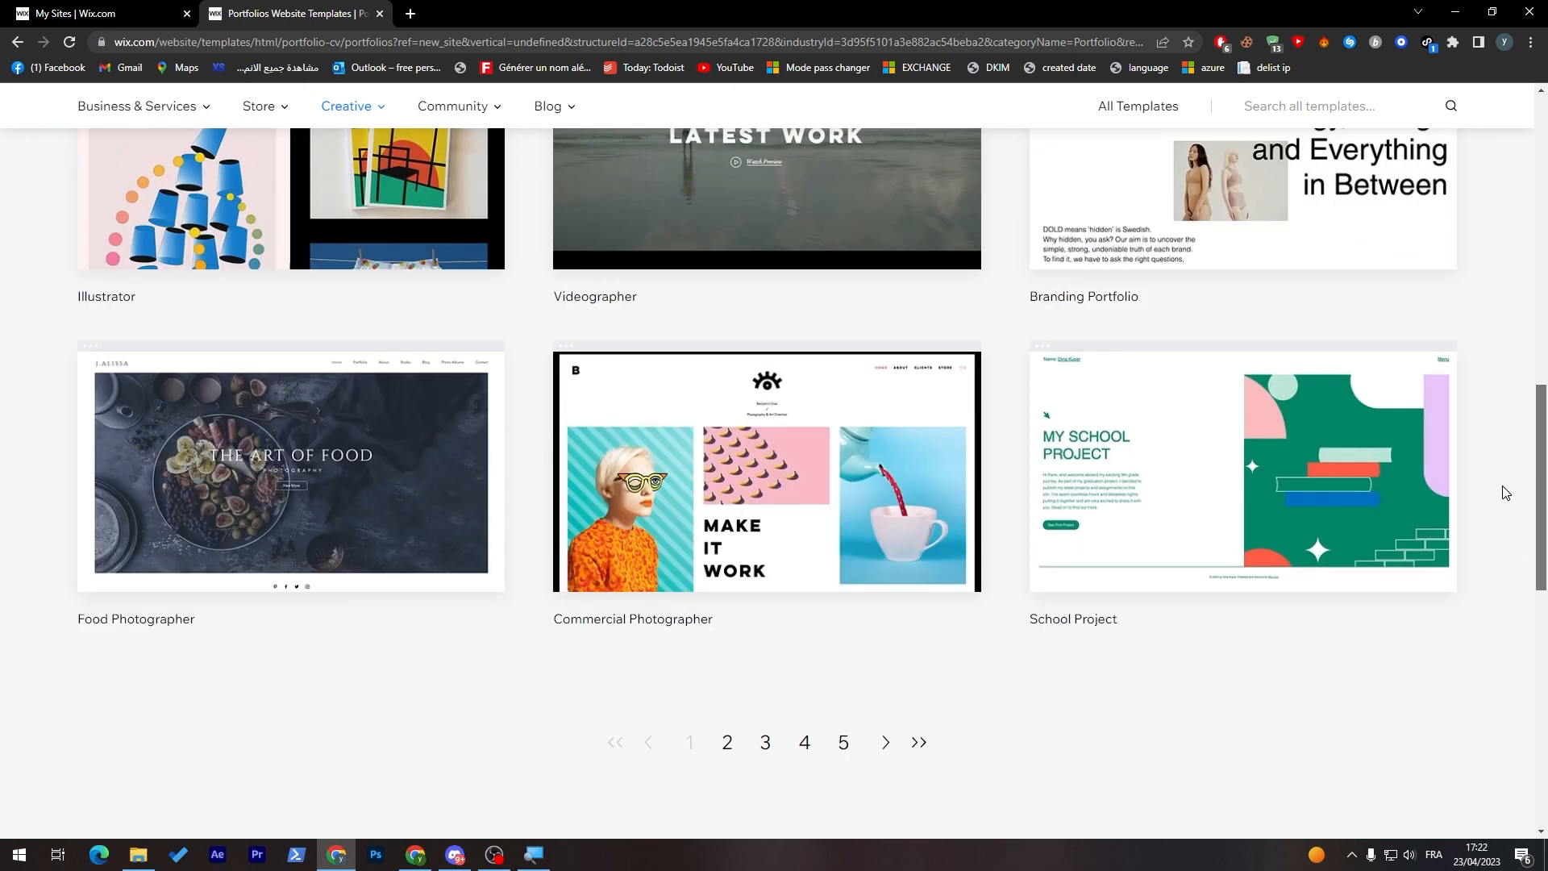
{"action": "scroll", "coordinate": [1504, 493], "scroll_direction": "up", "scroll_amount": 8}
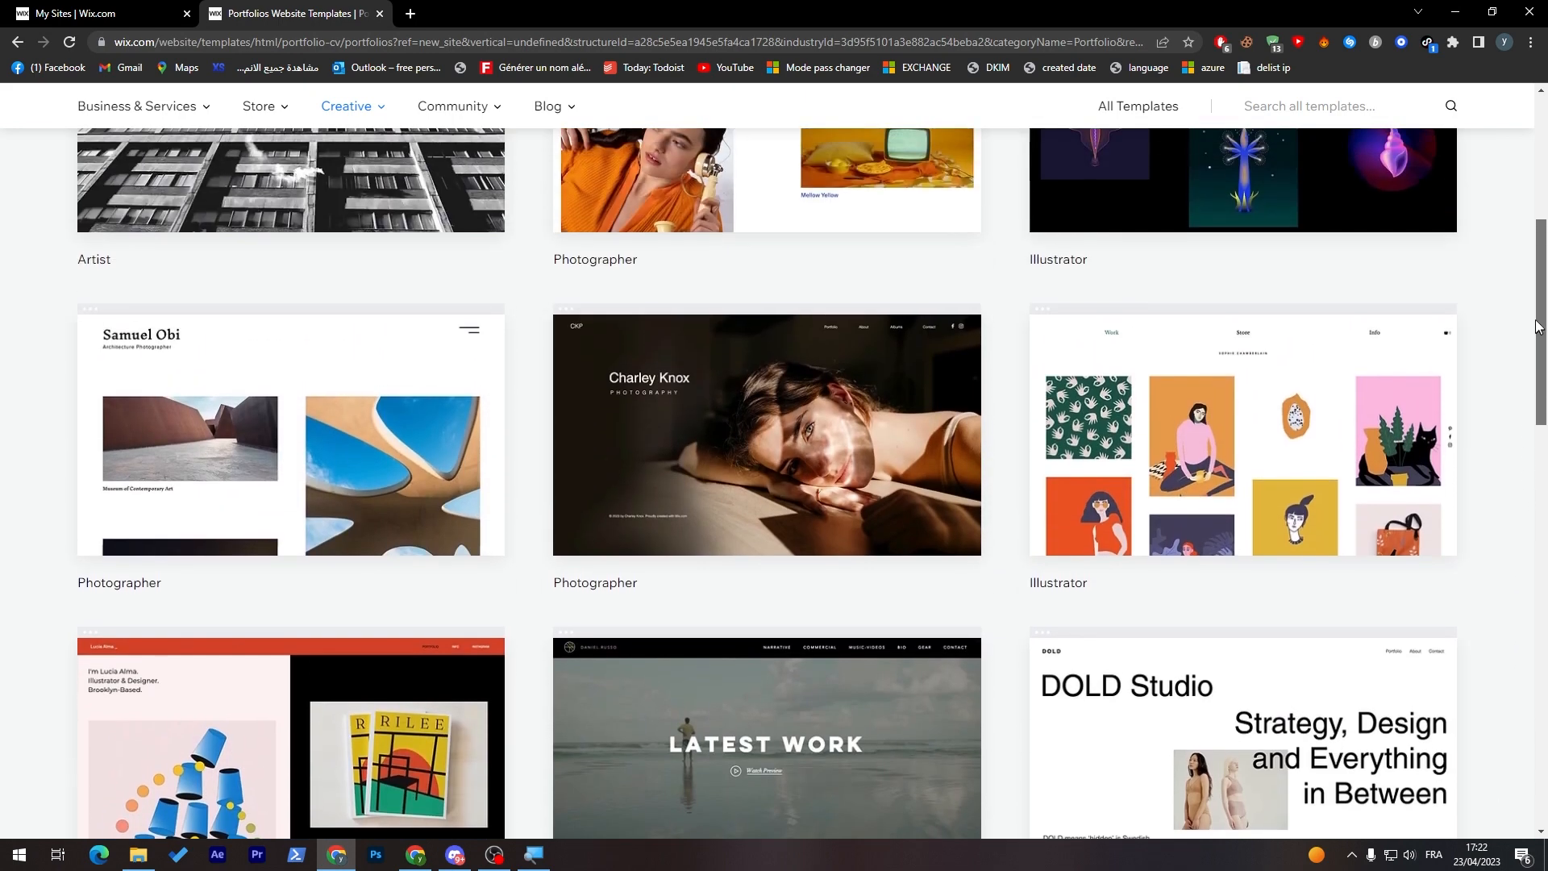
{"action": "scroll", "coordinate": [1538, 327], "scroll_direction": "up", "scroll_amount": 3}
{"action": "mouse_move", "coordinate": [891, 349]}
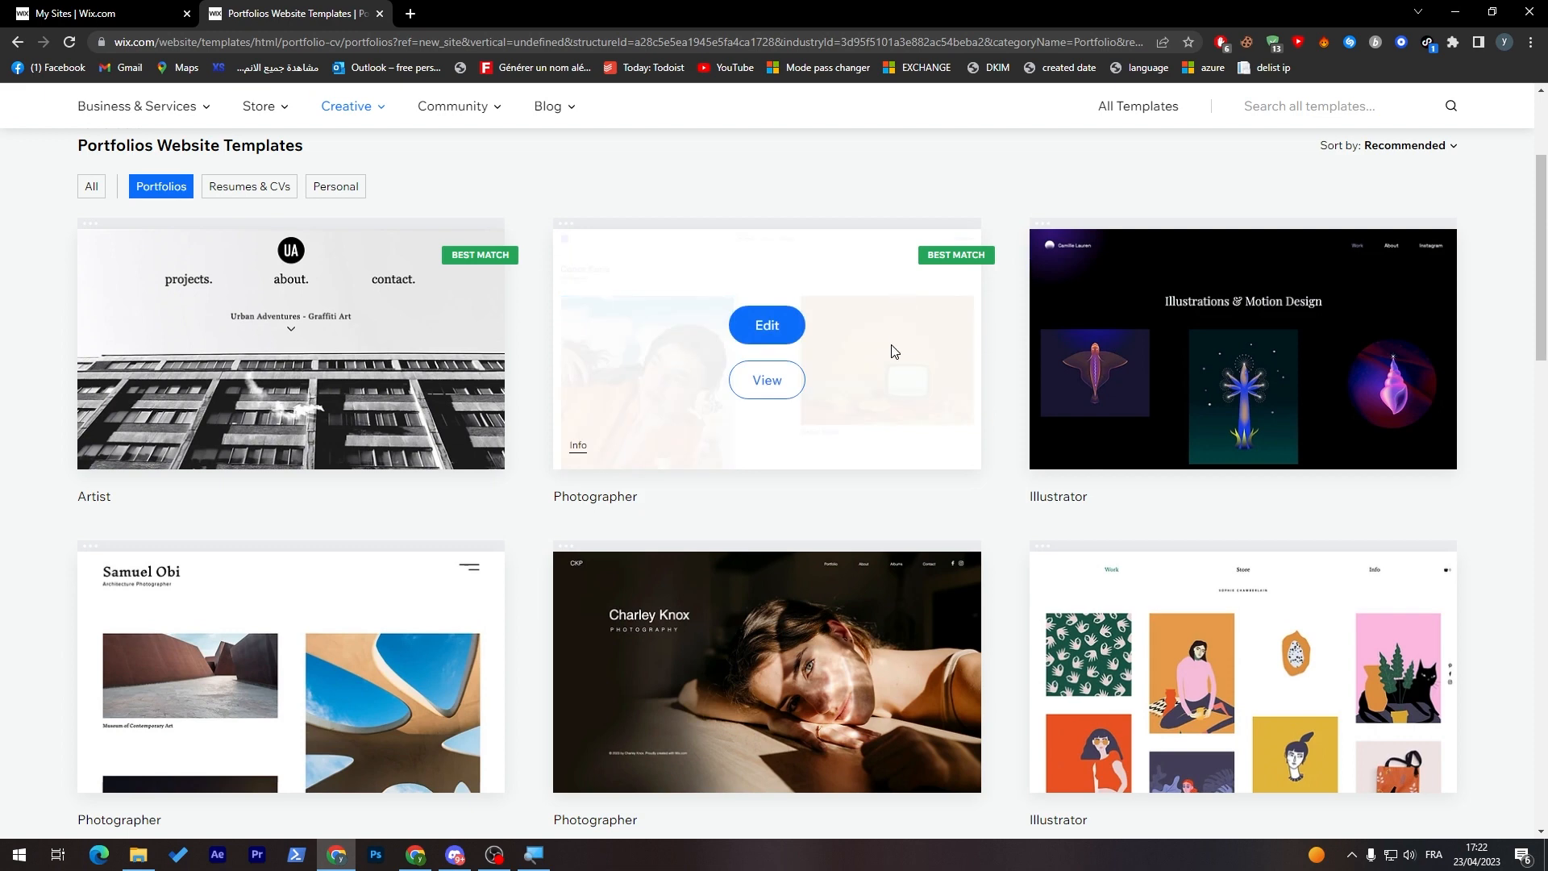
{"action": "left_click", "coordinate": [774, 323]}
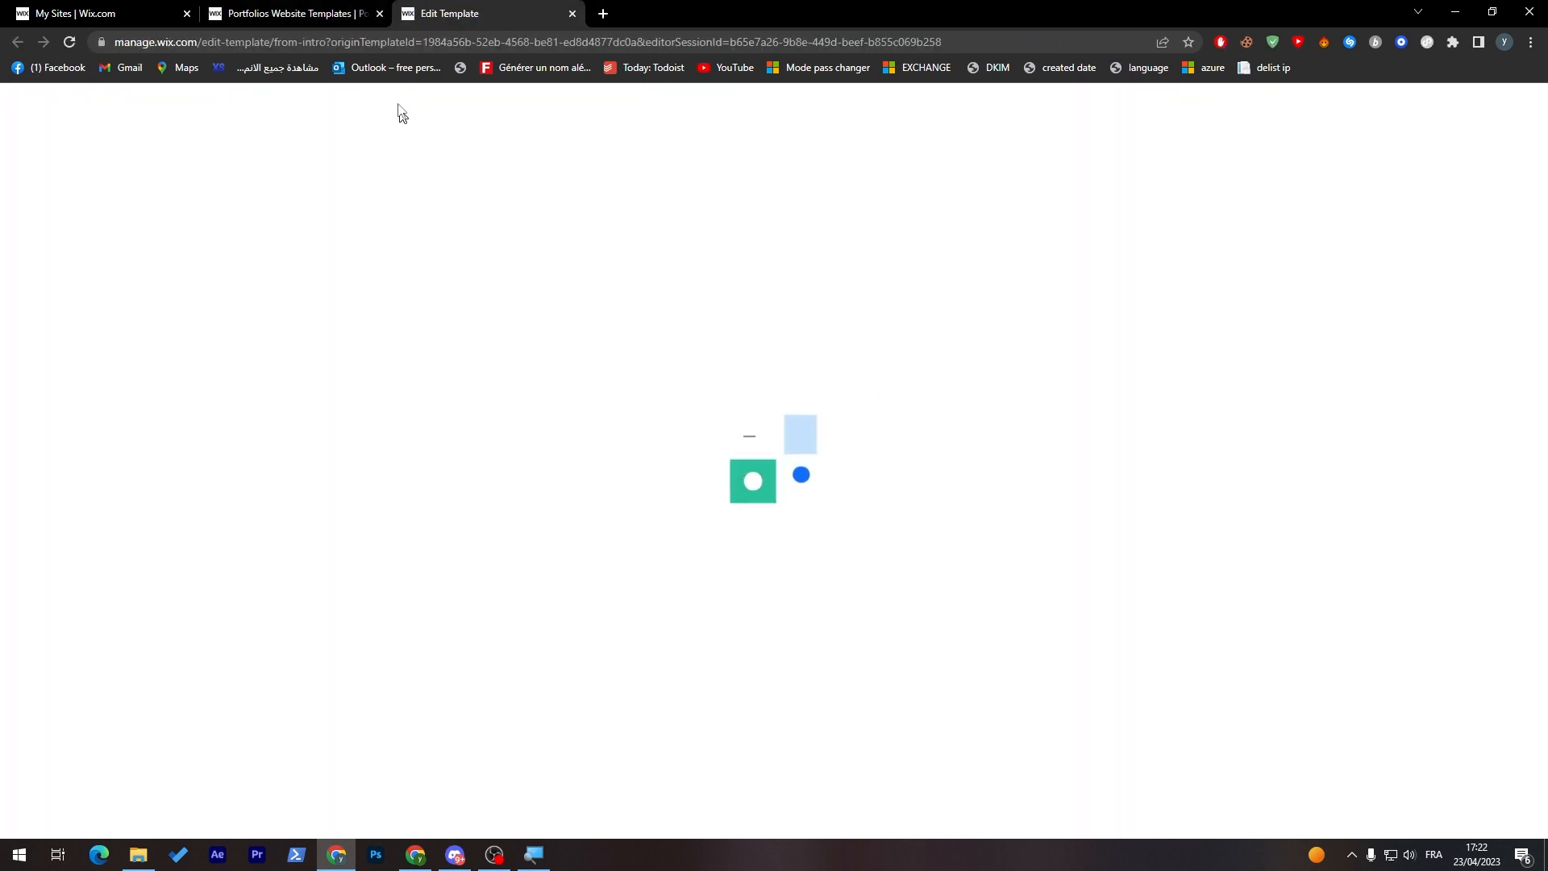
{"action": "left_click", "coordinate": [380, 14]}
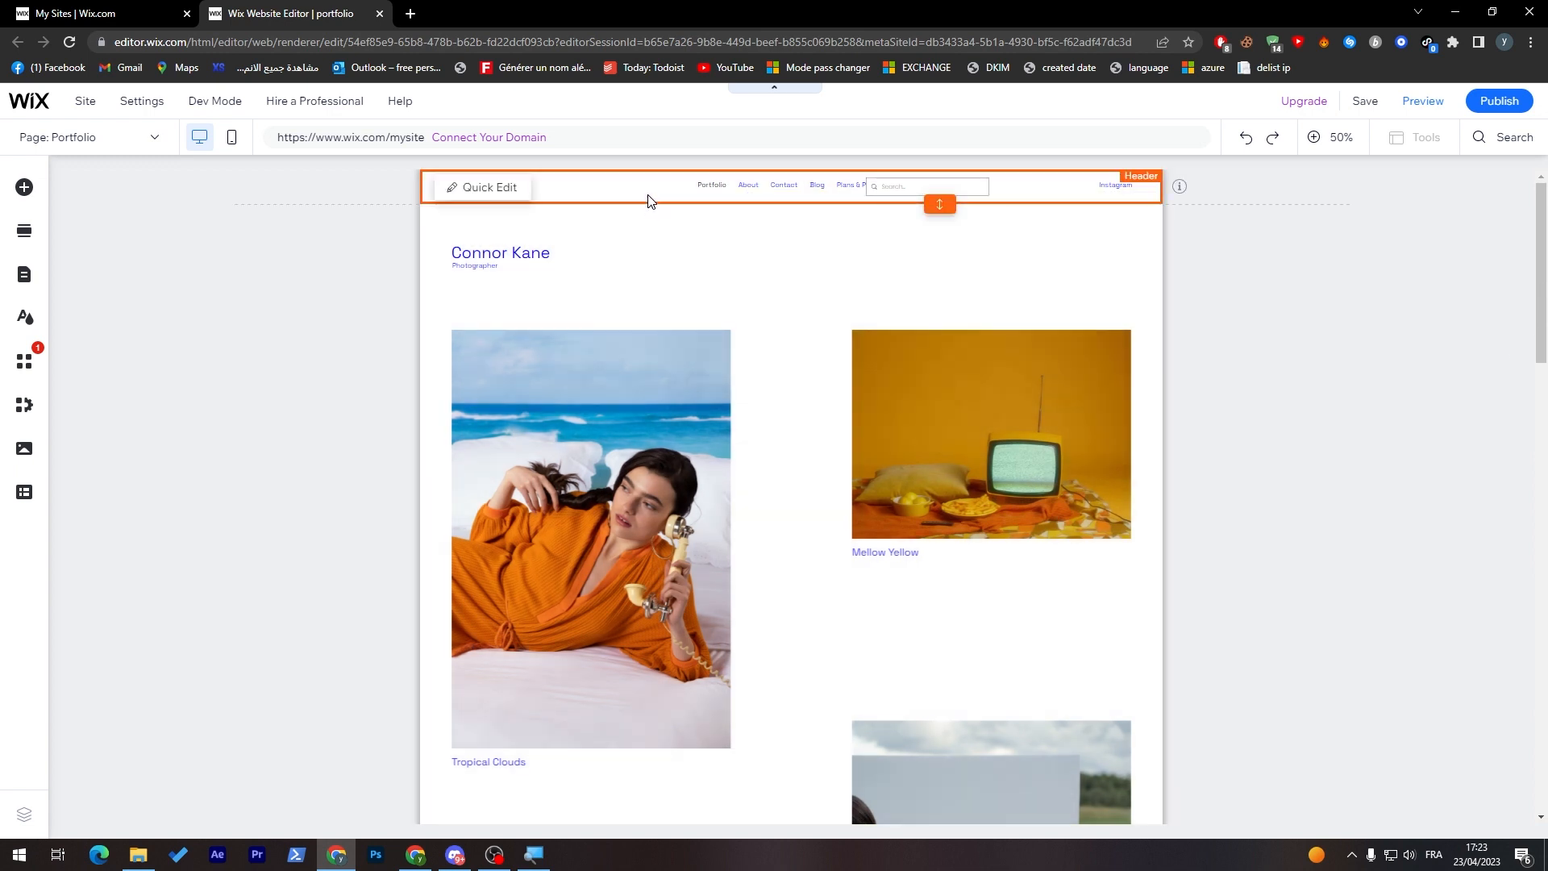
Step: Replace the header's vector art with the Diamond basic shape through Quick Edit
{"action": "left_click", "coordinate": [502, 196]}
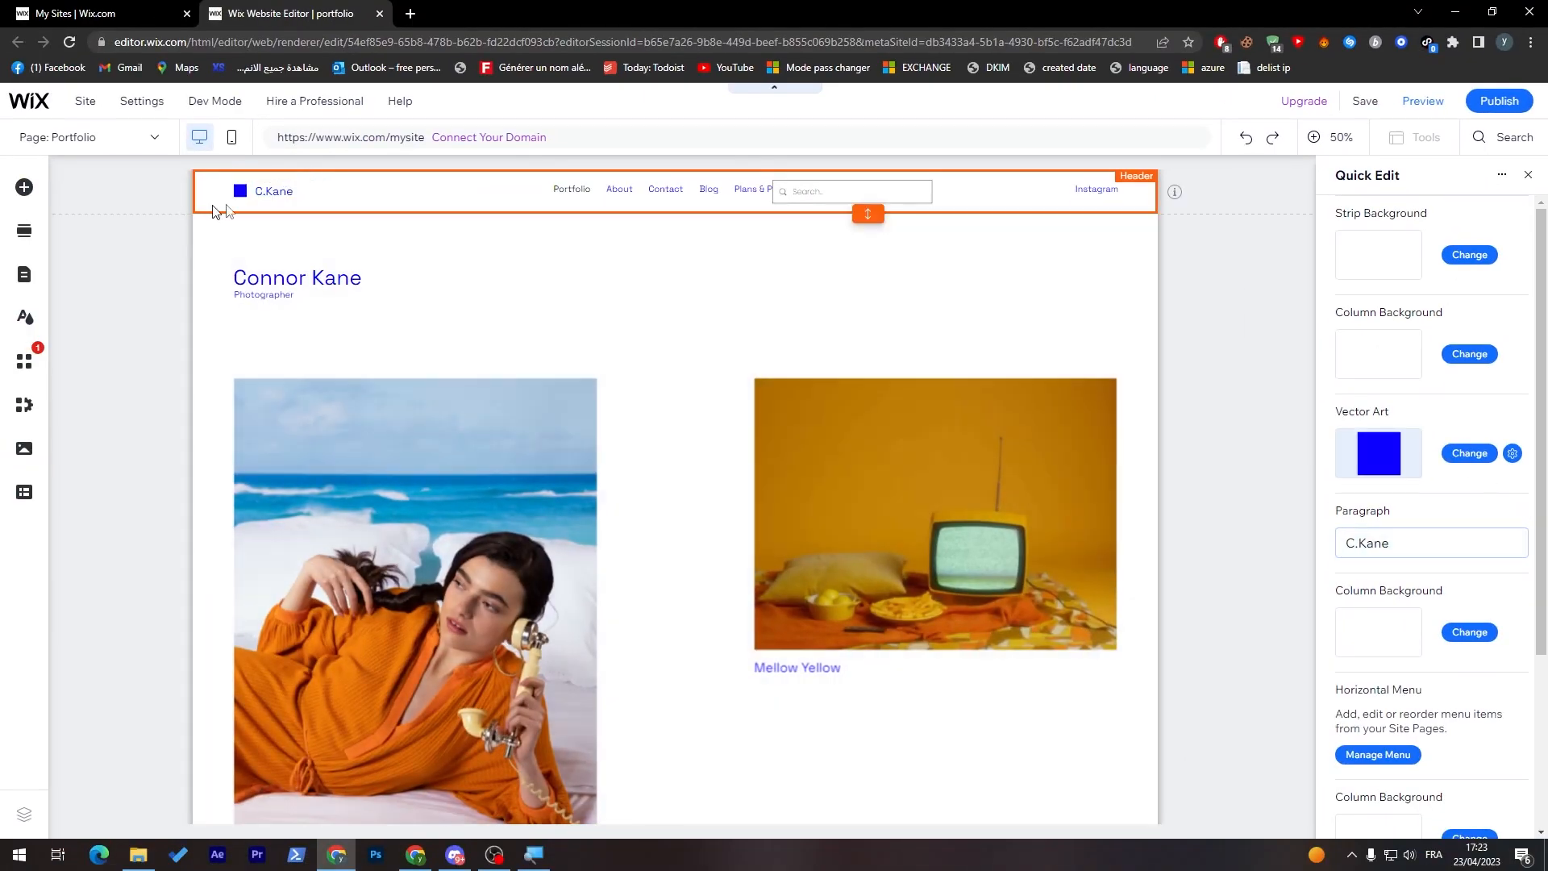
{"action": "left_click", "coordinate": [1493, 456]}
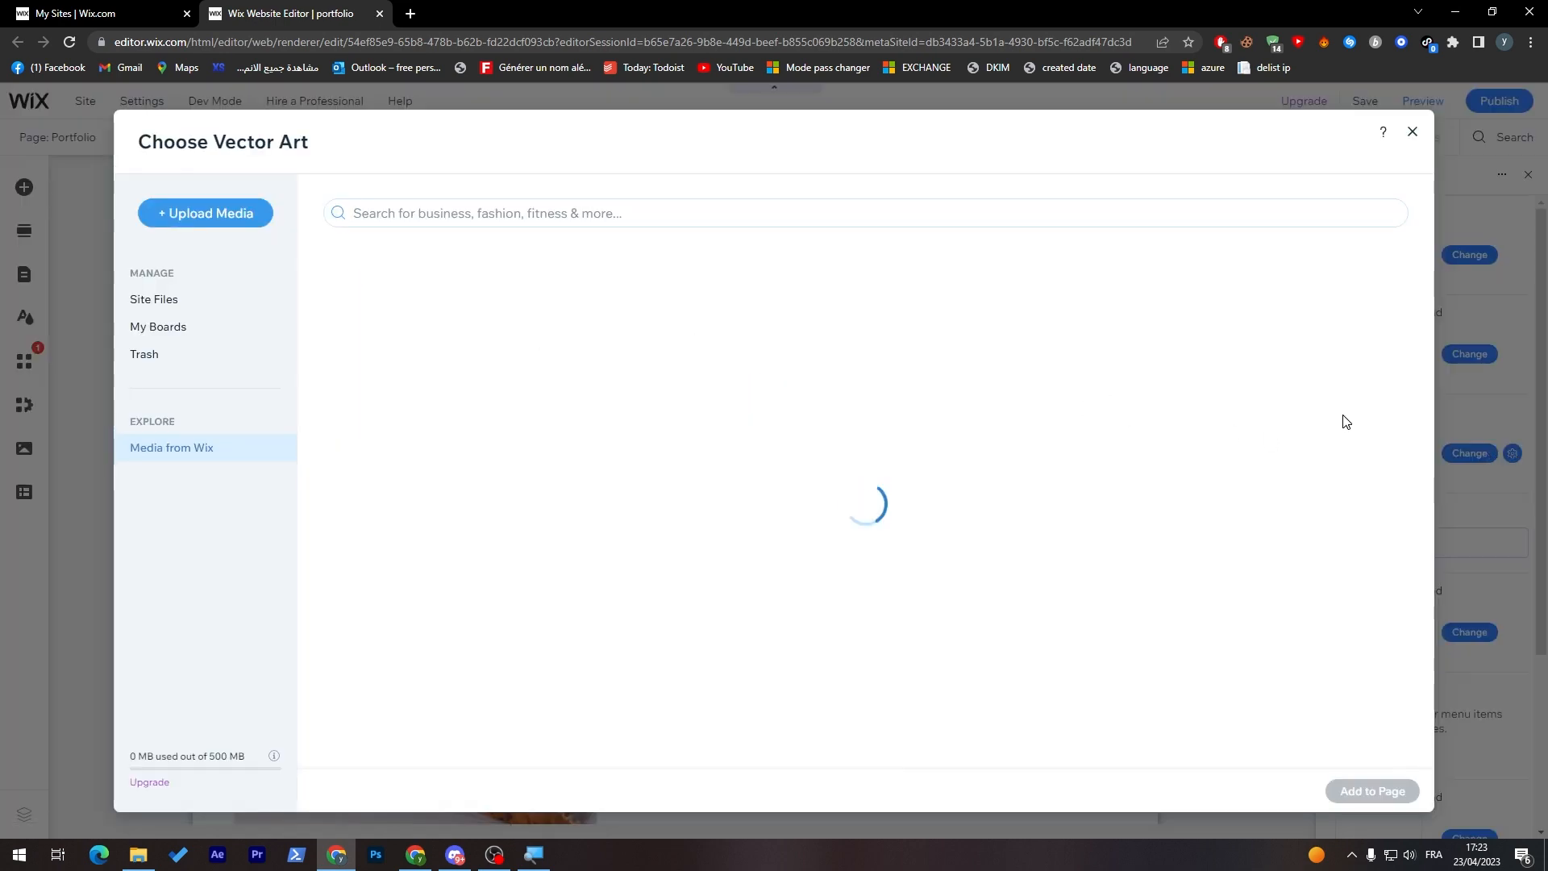
{"action": "left_click", "coordinate": [1209, 407]}
{"action": "left_click", "coordinate": [1338, 401]}
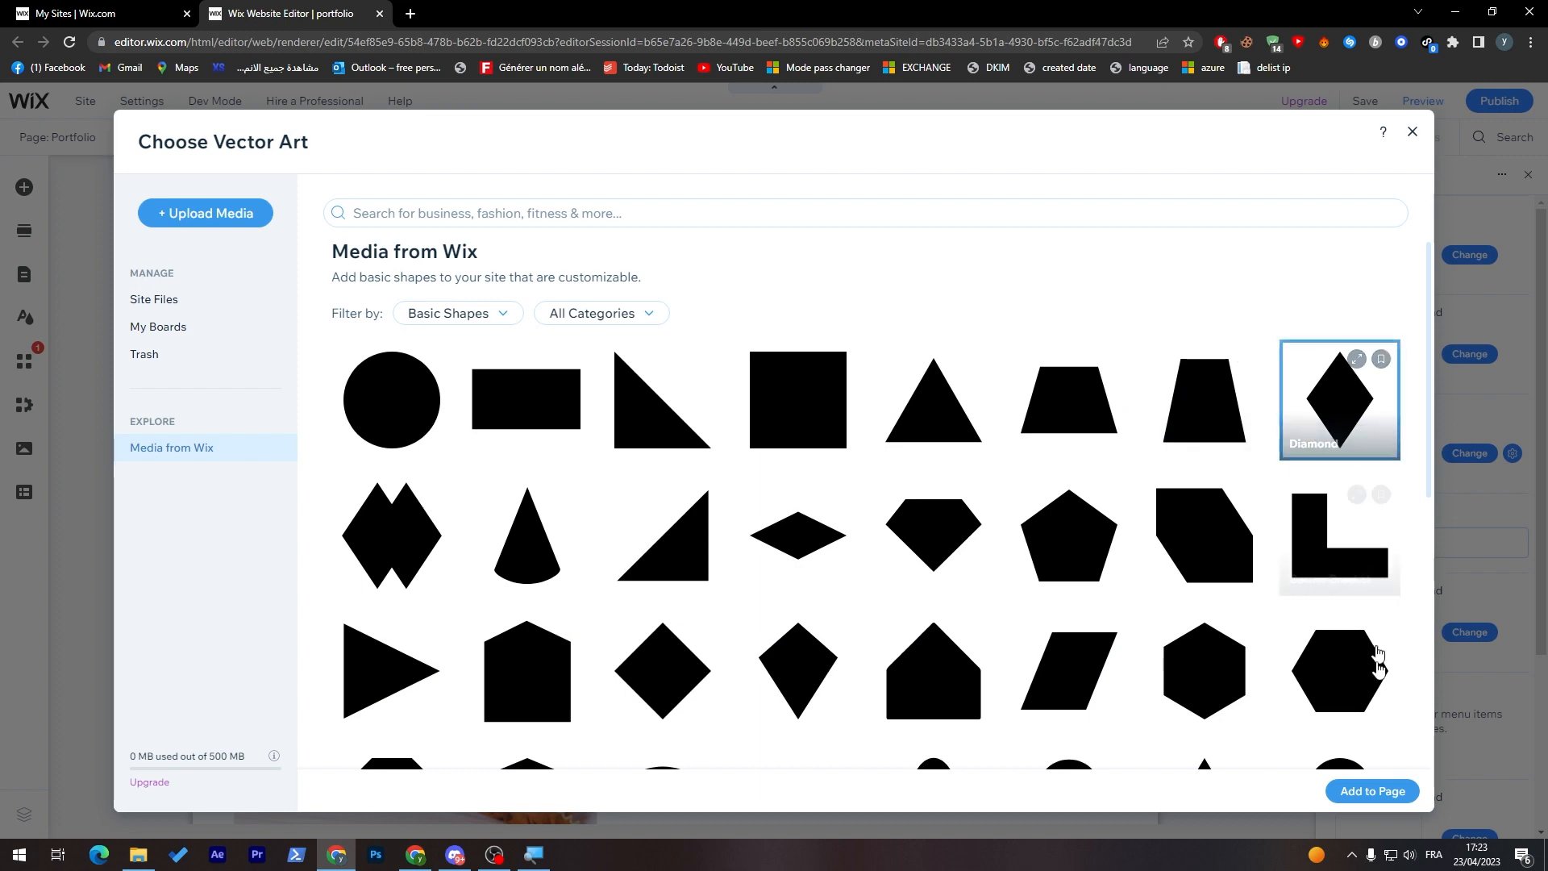
{"action": "left_click", "coordinate": [1372, 791]}
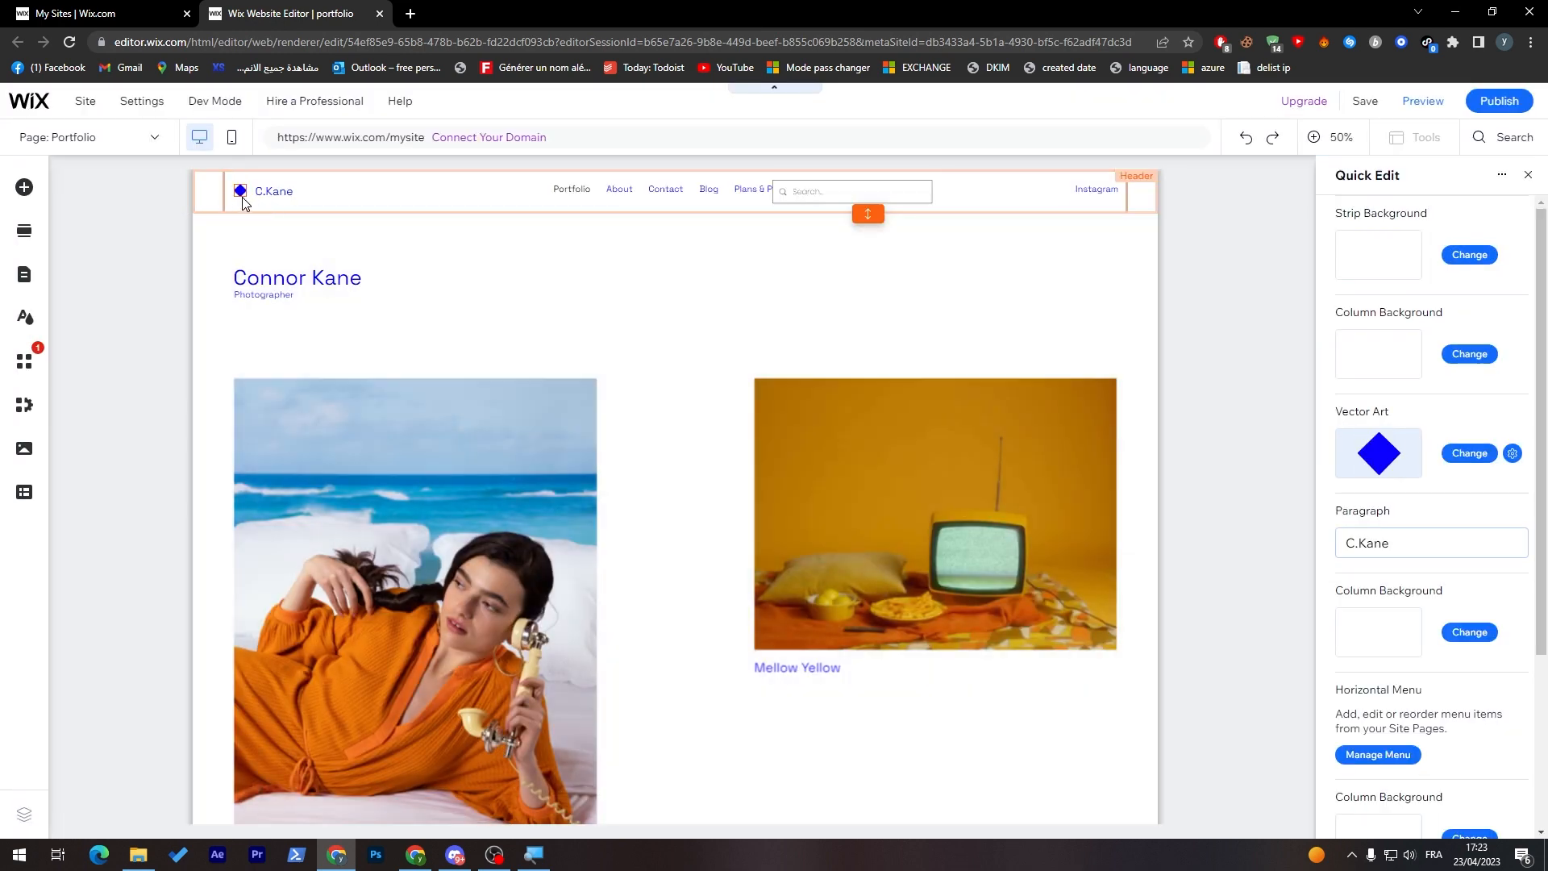
Step: Change the header's paragraph text beside the diamond logo to Loly
{"action": "left_click", "coordinate": [1454, 545]}
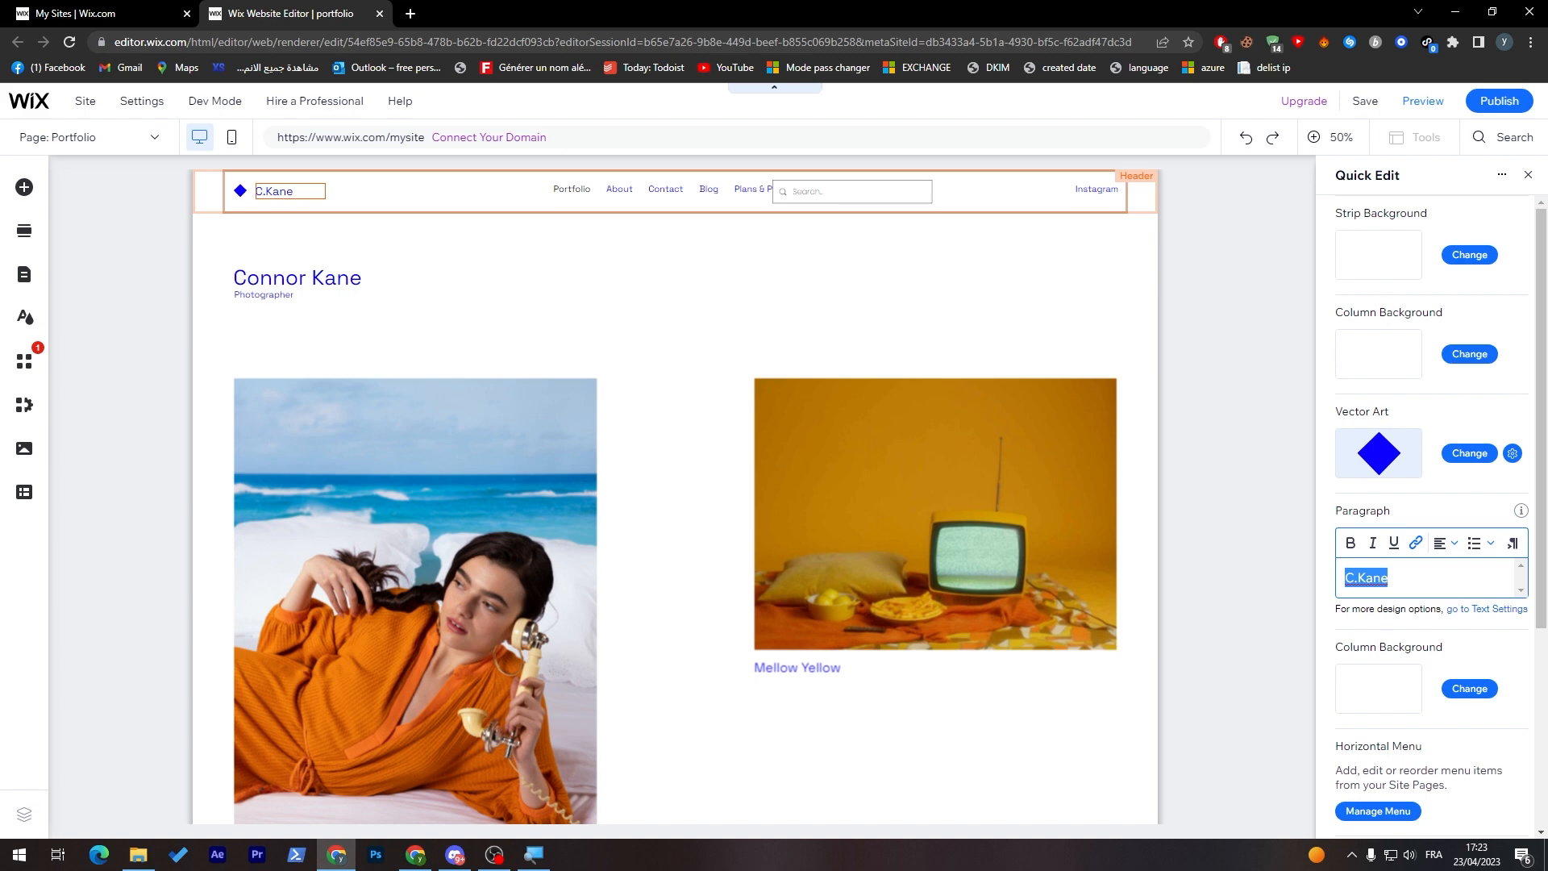
{"action": "type", "text": "Loly"}
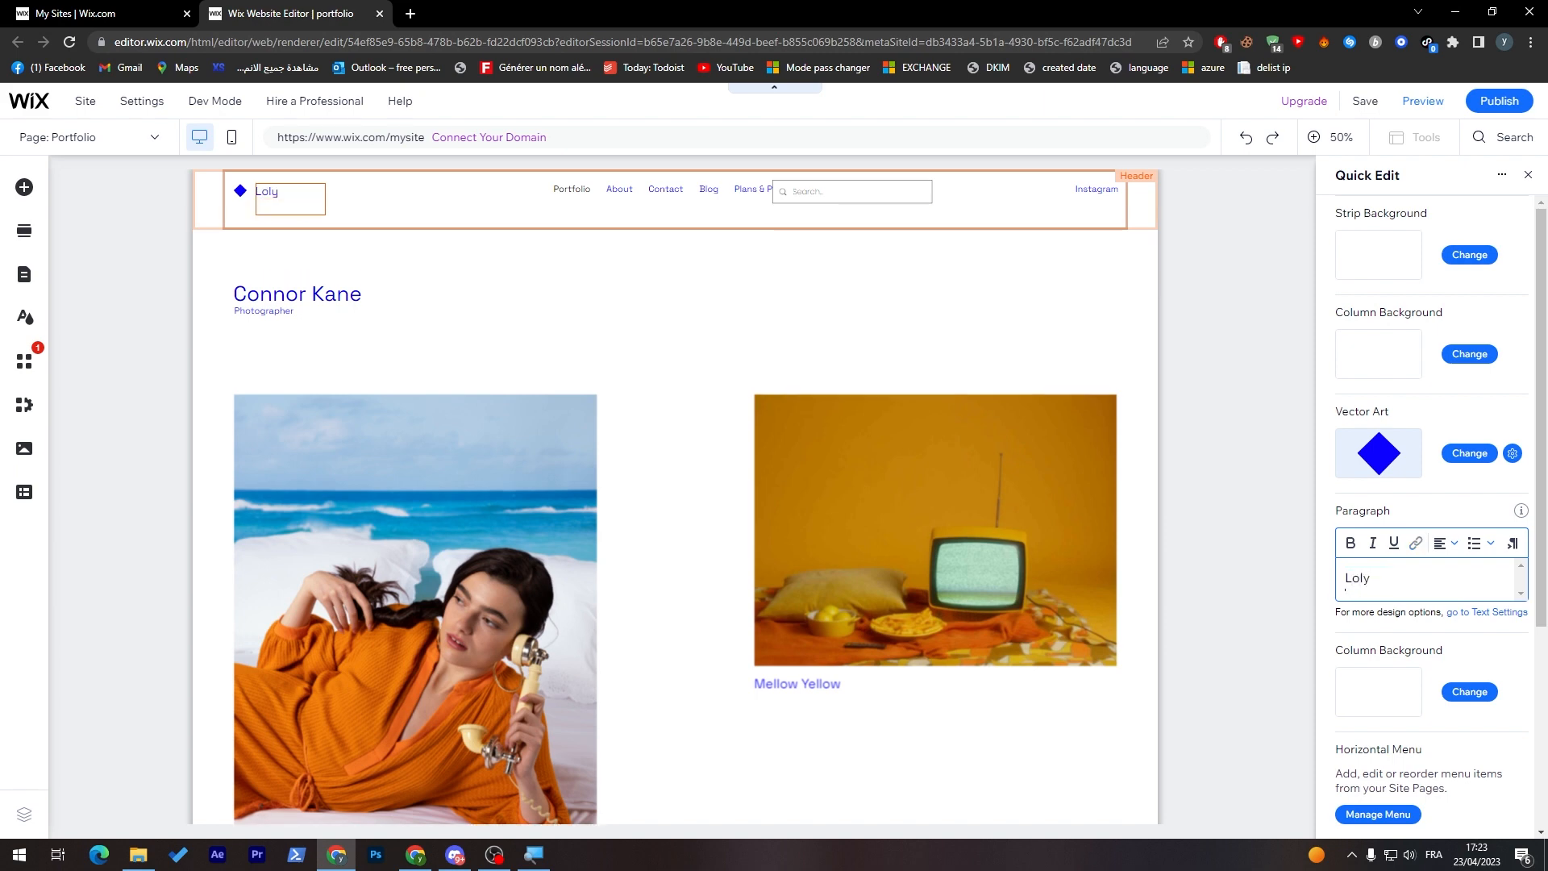
{"action": "key", "text": "BackSpace"}
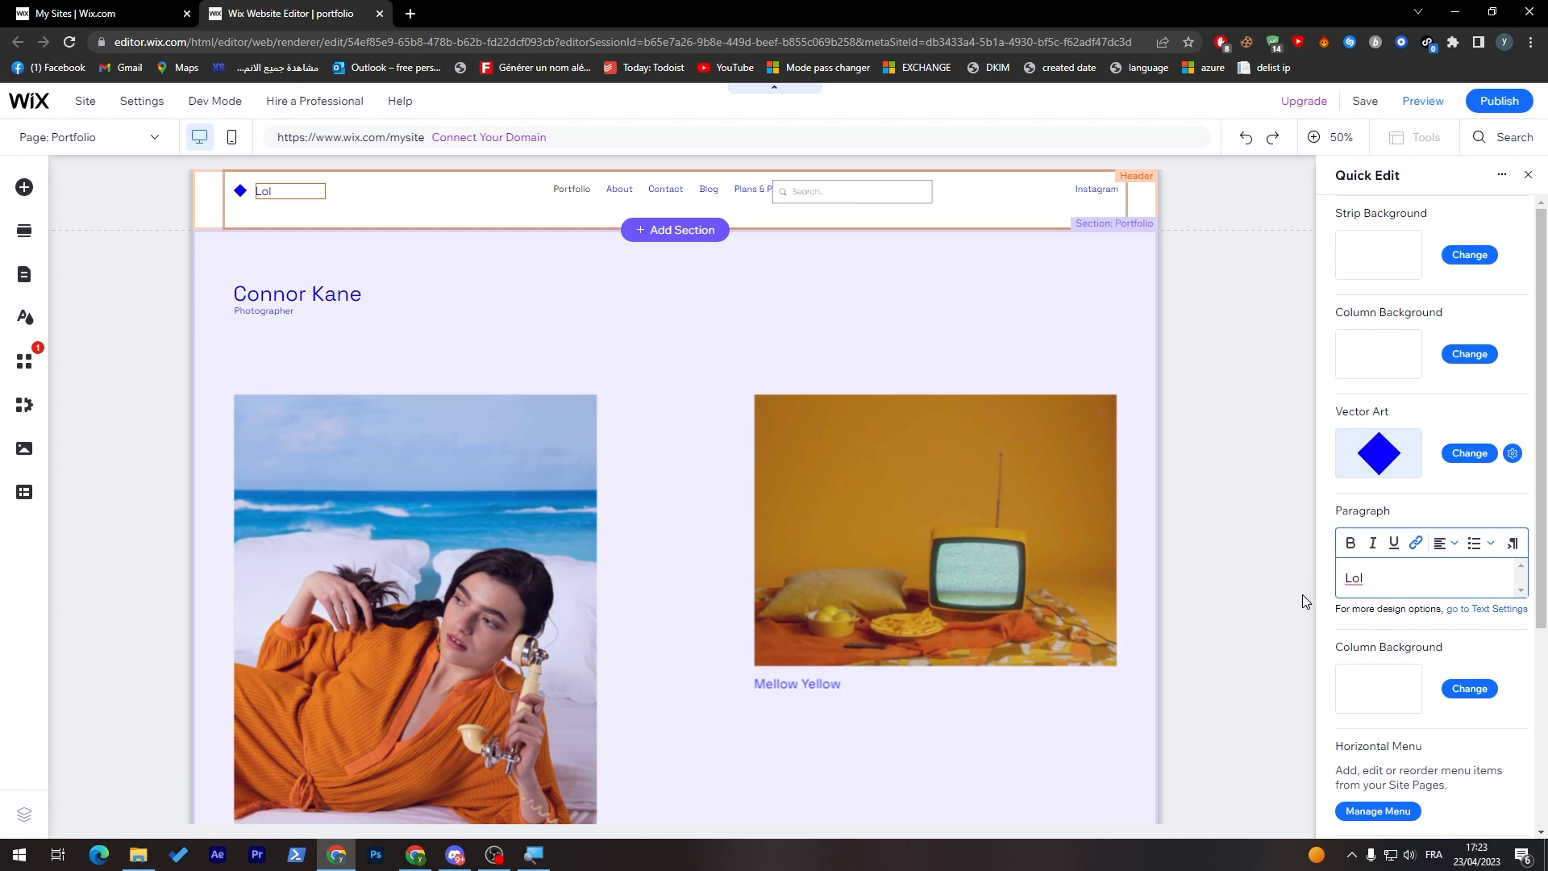
{"action": "type", "text": "y"}
{"action": "left_click", "coordinate": [1311, 551]}
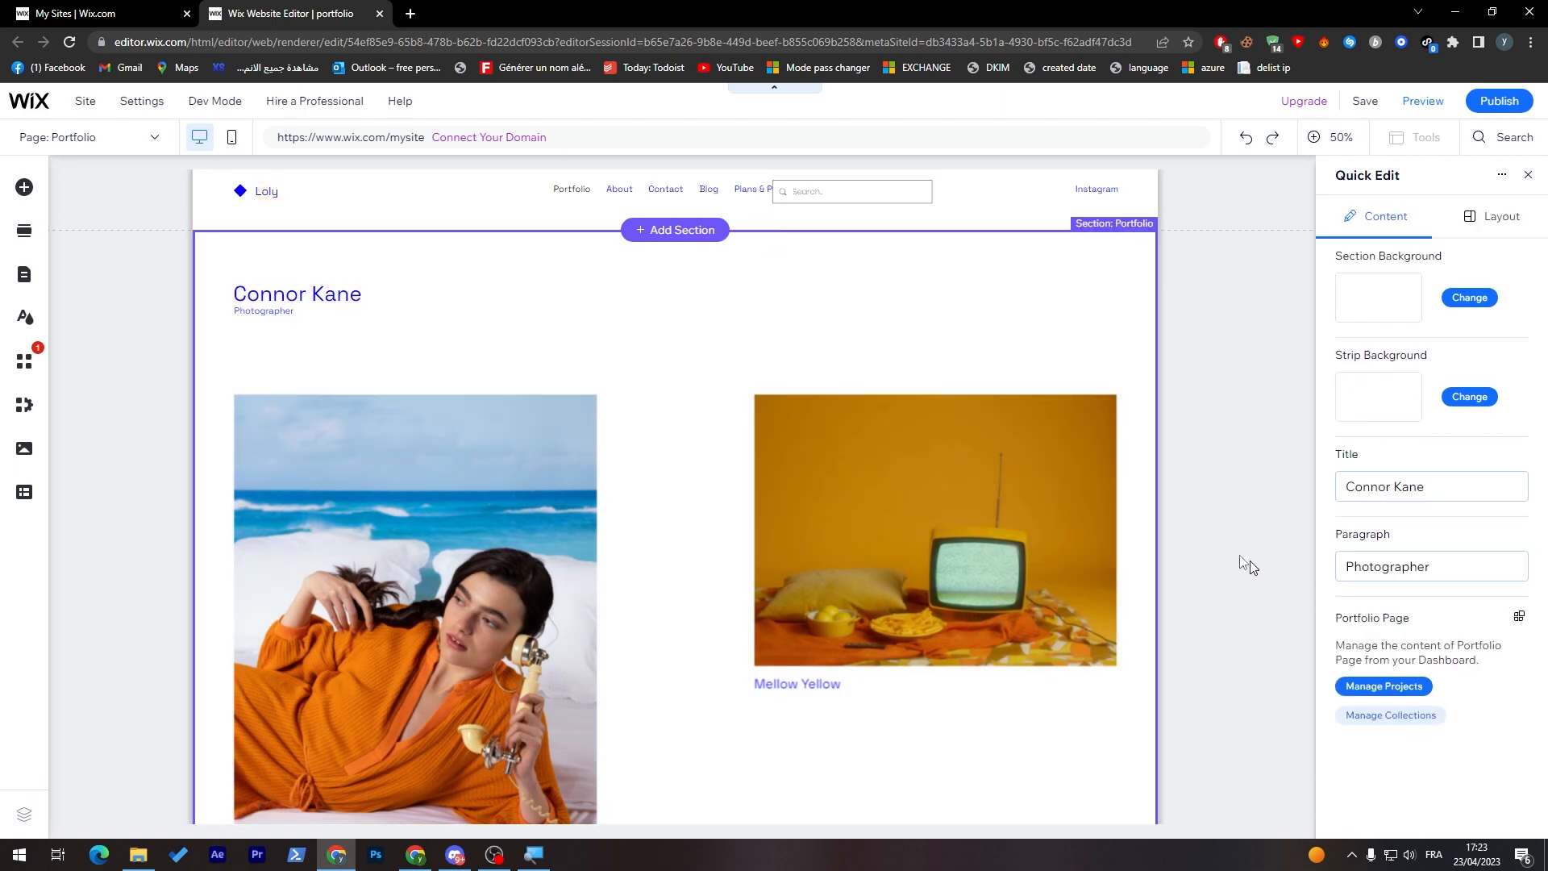
{"action": "left_click", "coordinate": [325, 213]}
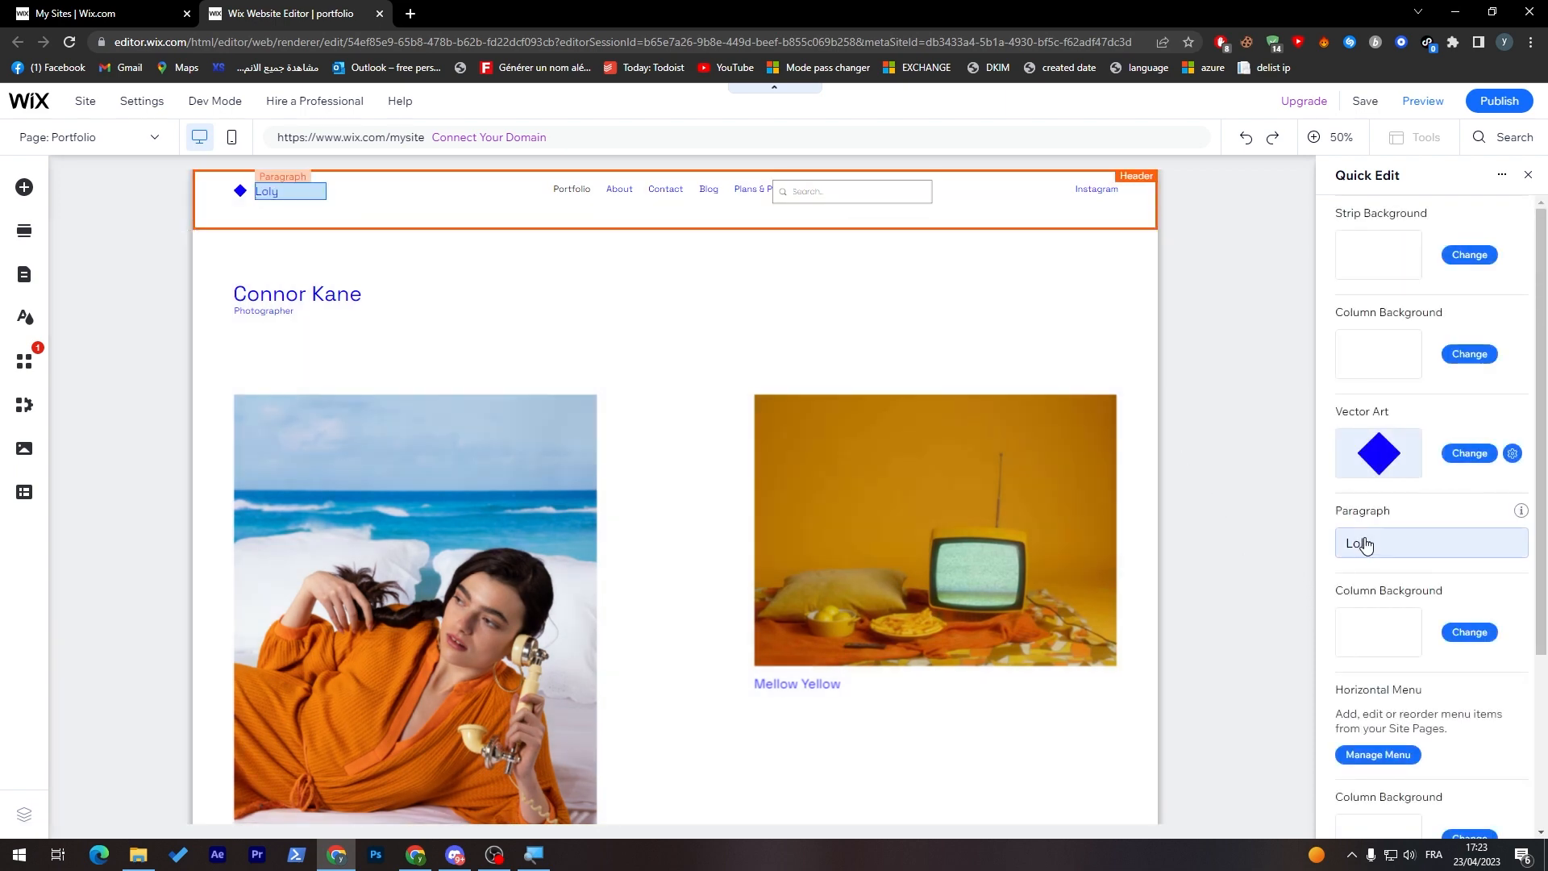
{"action": "left_click", "coordinate": [1352, 542]}
{"action": "left_click", "coordinate": [1399, 573]}
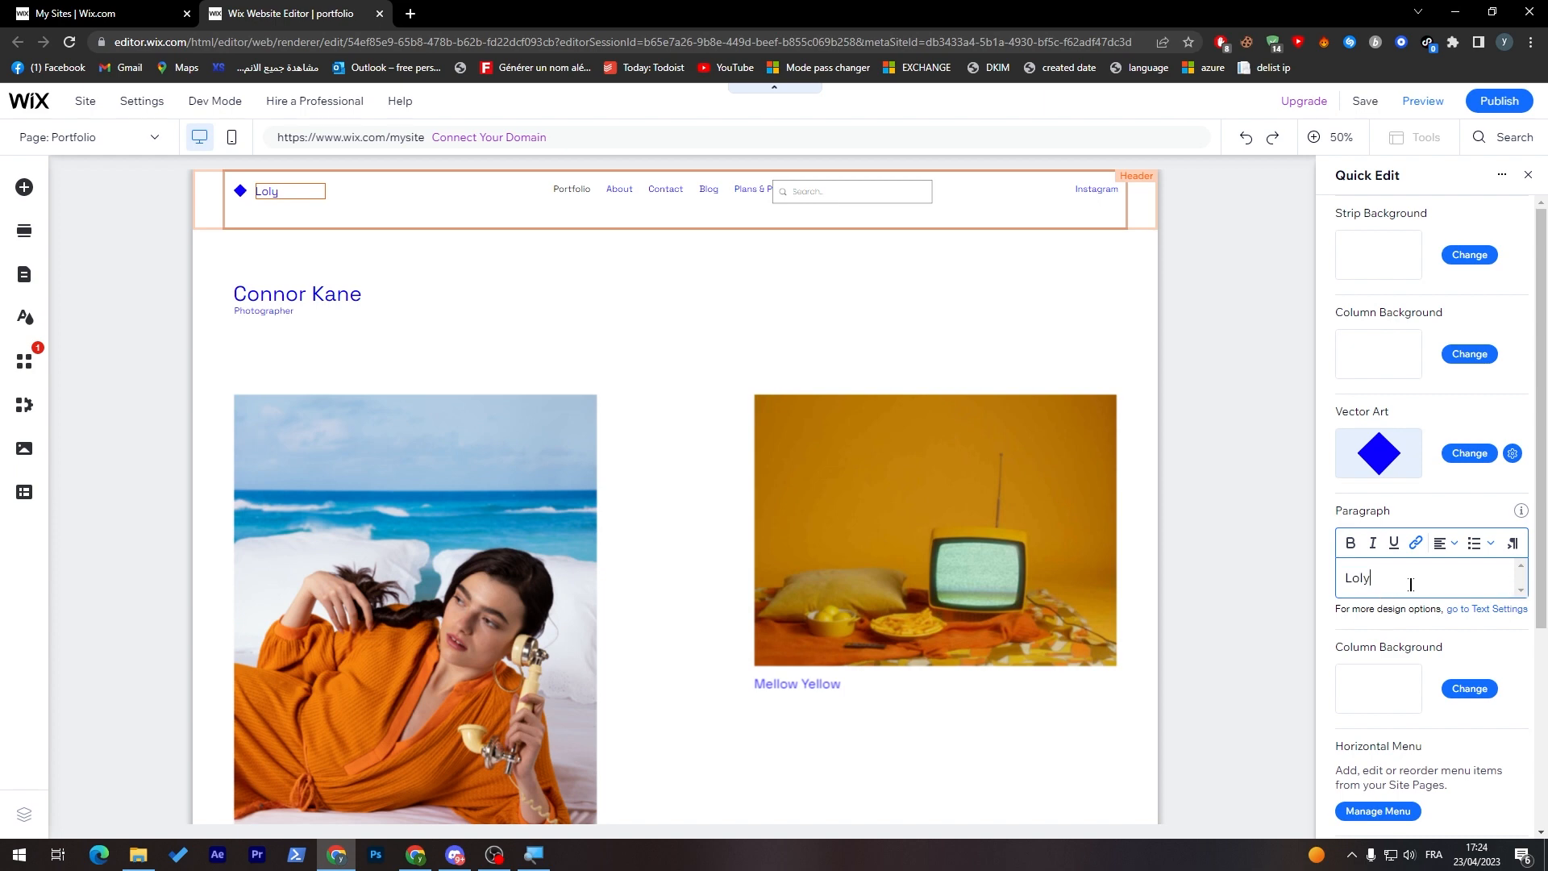
{"action": "left_click", "coordinate": [1258, 555]}
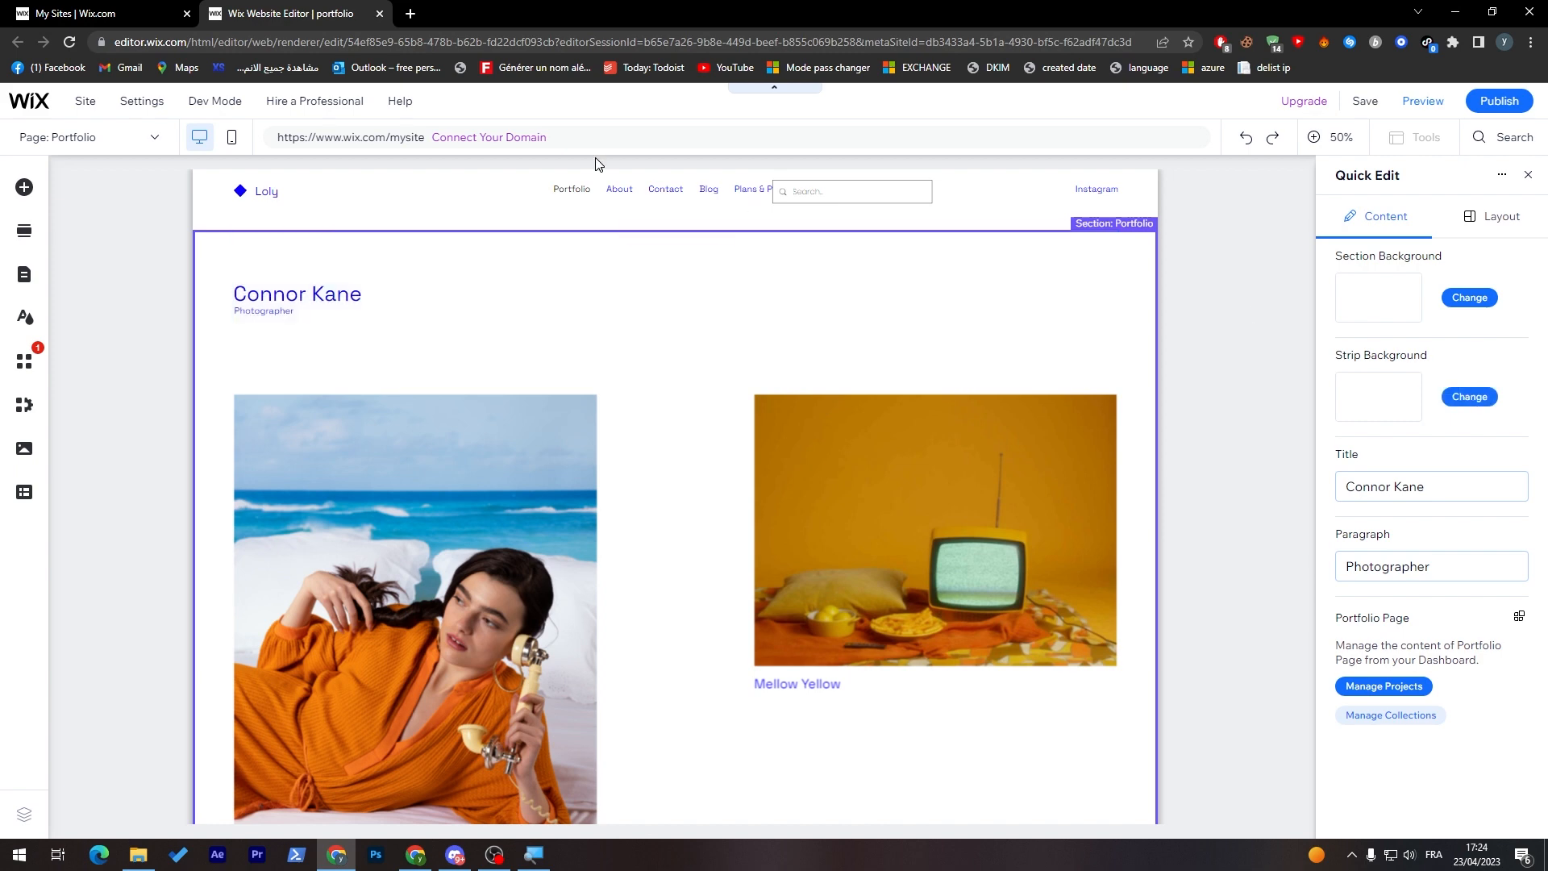
Step: Move the header's horizontal menu left so it clears the search bar
{"action": "left_click", "coordinate": [524, 204]}
{"action": "left_click", "coordinate": [625, 186]}
{"action": "left_click_drag", "start_coordinate": [748, 164], "coordinate": [583, 172]}
{"action": "left_click", "coordinate": [933, 304]}
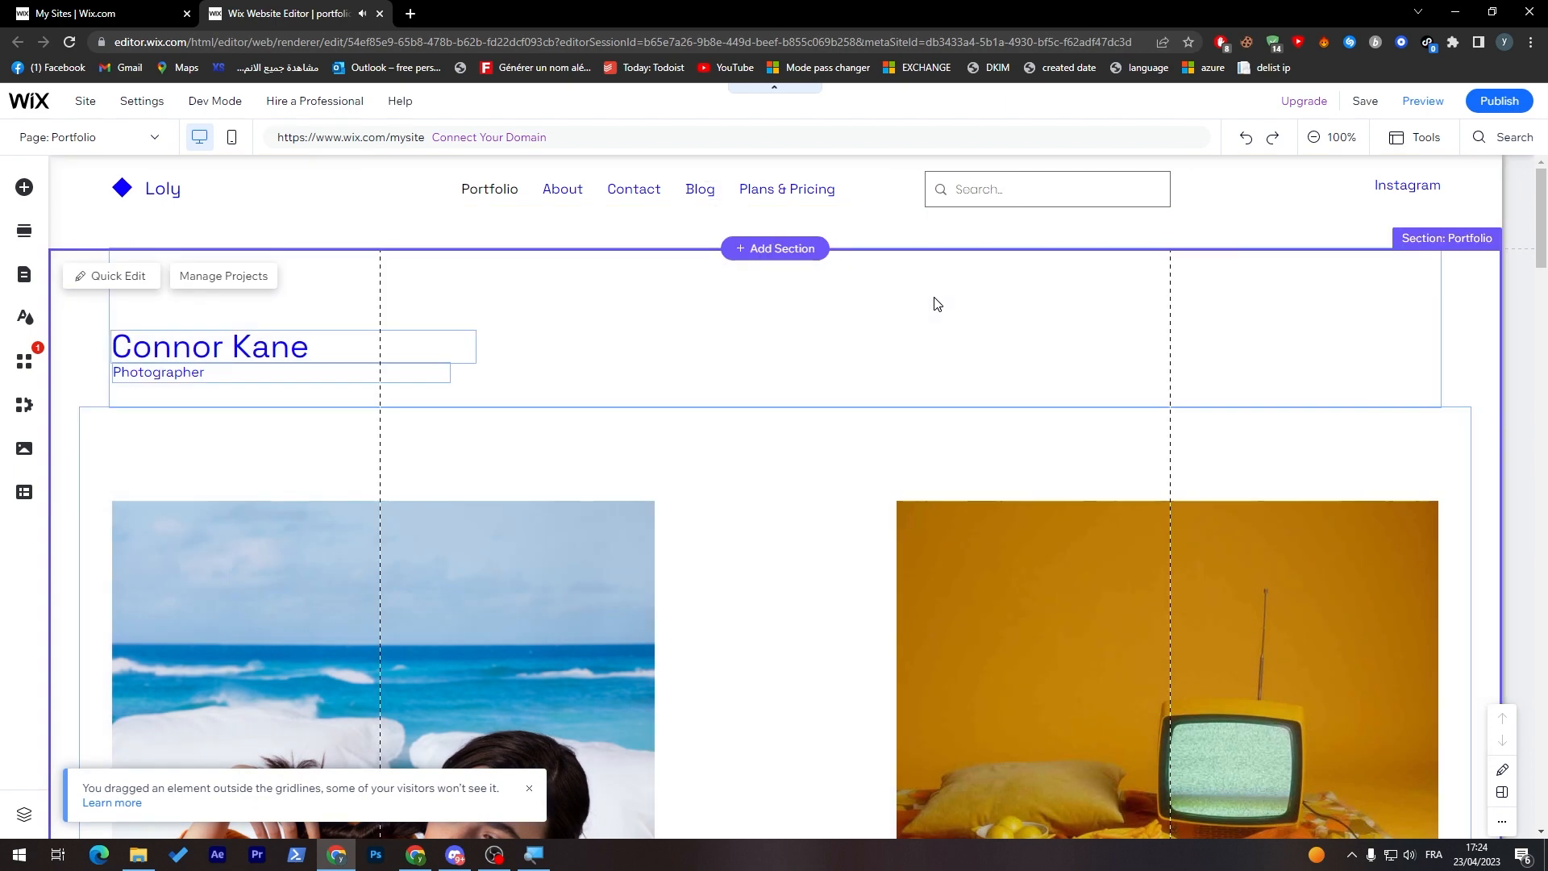
Step: Delete the Wix Site Search bar from the header
{"action": "left_click", "coordinate": [998, 174]}
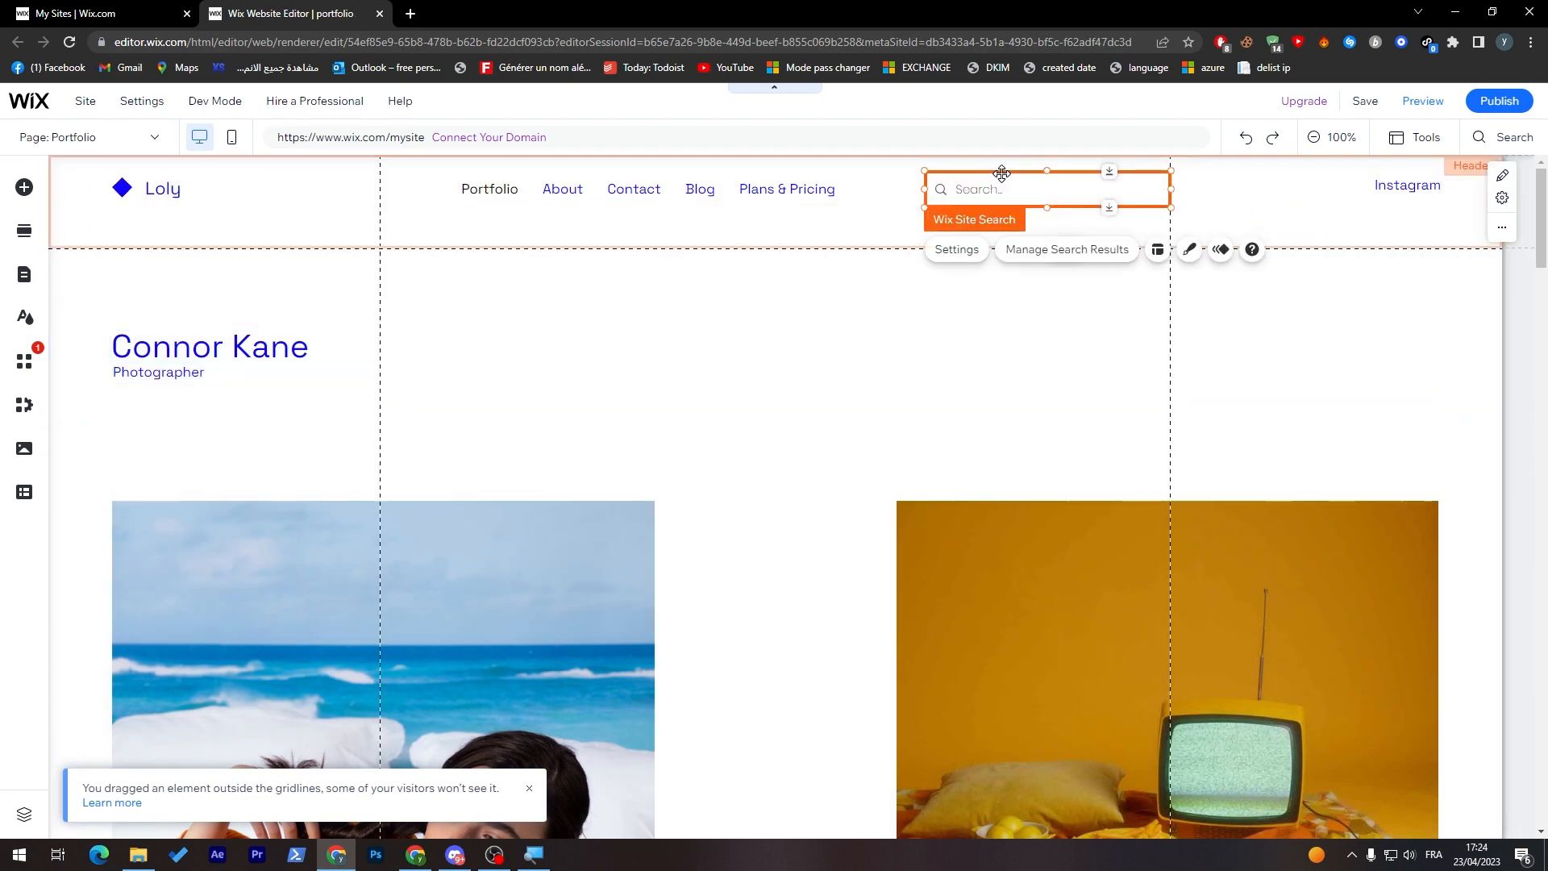
{"action": "right_click", "coordinate": [1002, 173]}
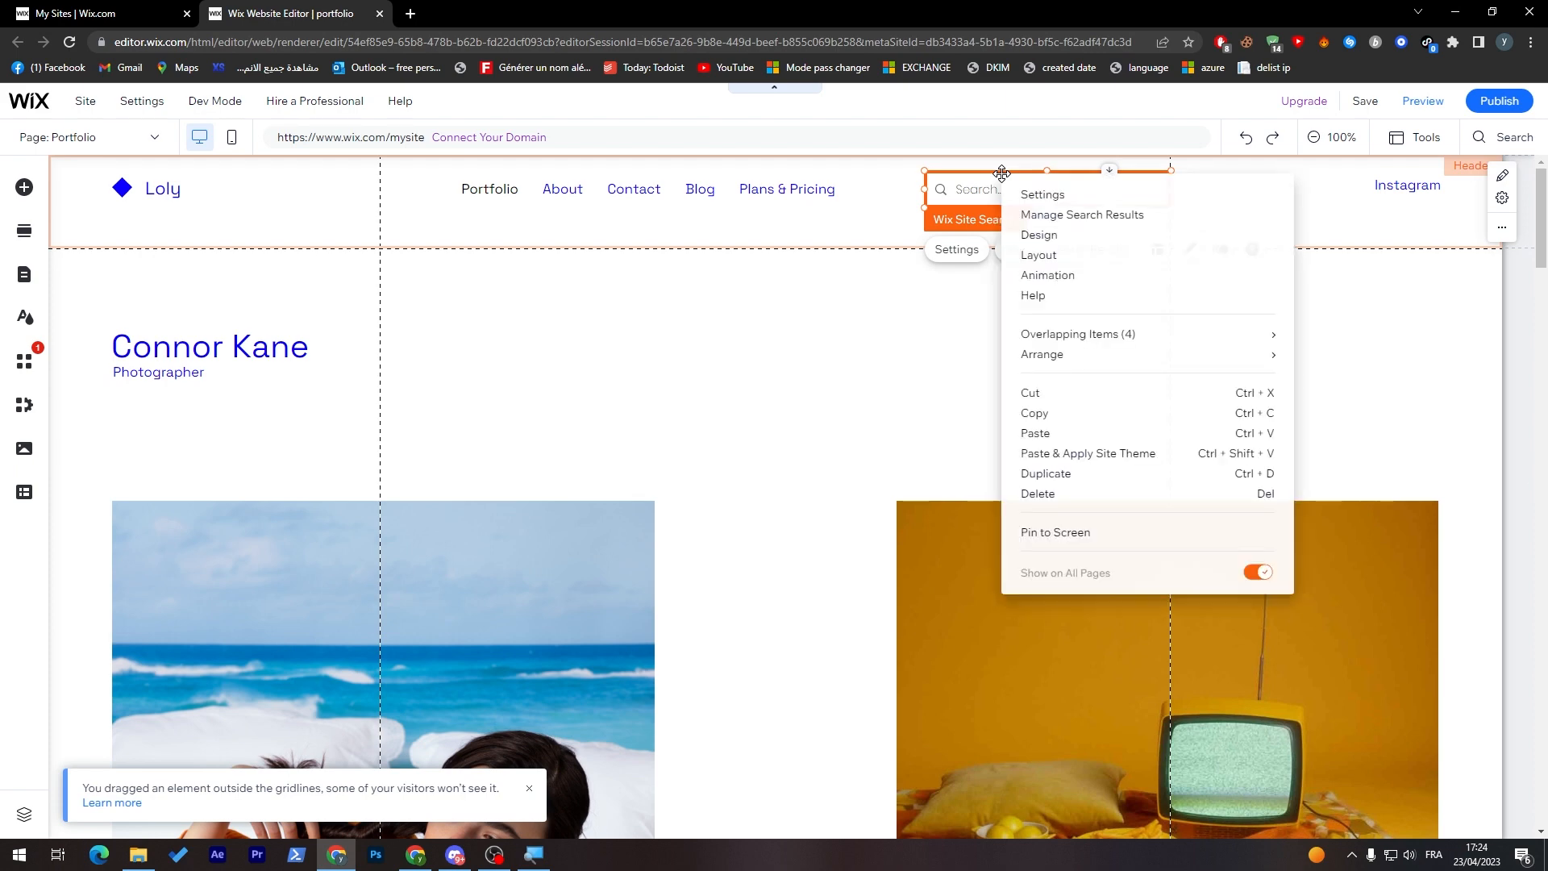
{"action": "left_click", "coordinate": [1261, 495]}
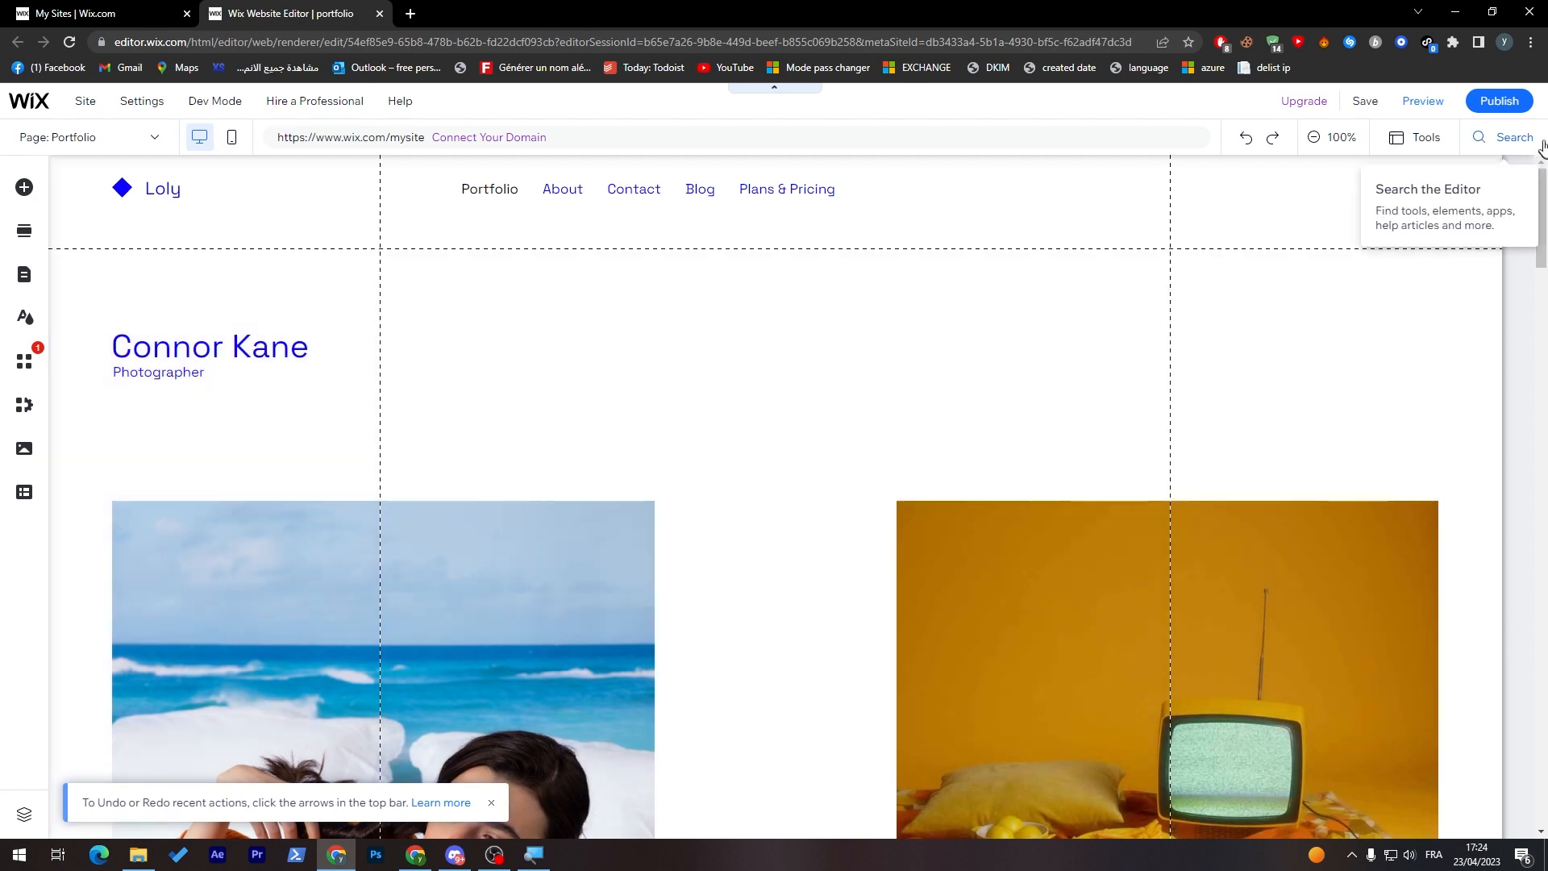
{"action": "left_click", "coordinate": [1390, 184]}
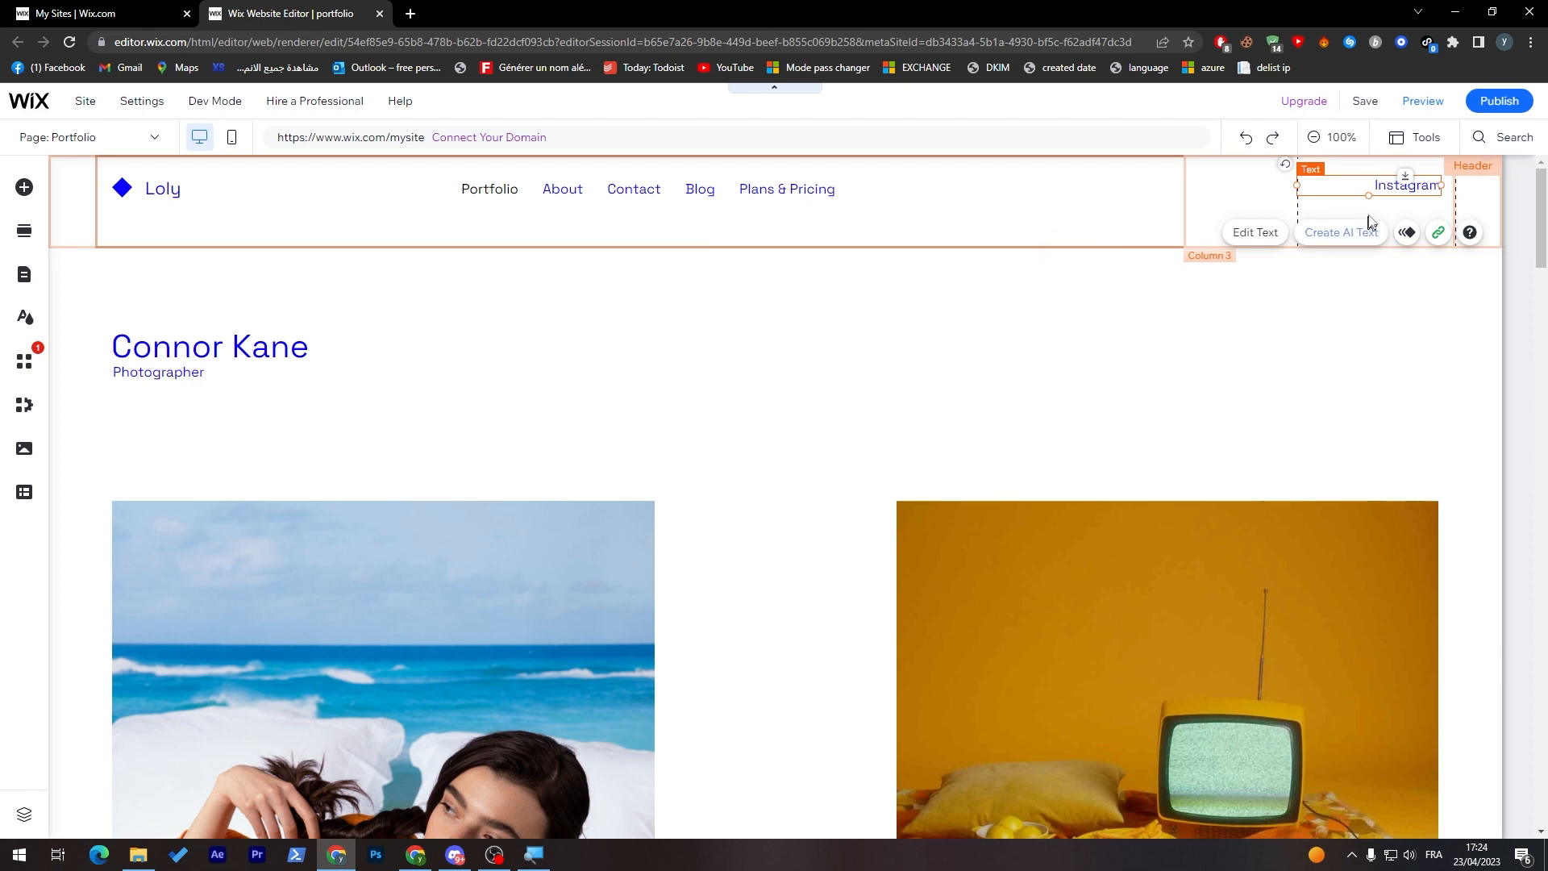
{"action": "scroll", "coordinate": [1541, 214], "scroll_direction": "down", "scroll_amount": 3}
{"action": "scroll", "coordinate": [1539, 201], "scroll_direction": "up", "scroll_amount": 3}
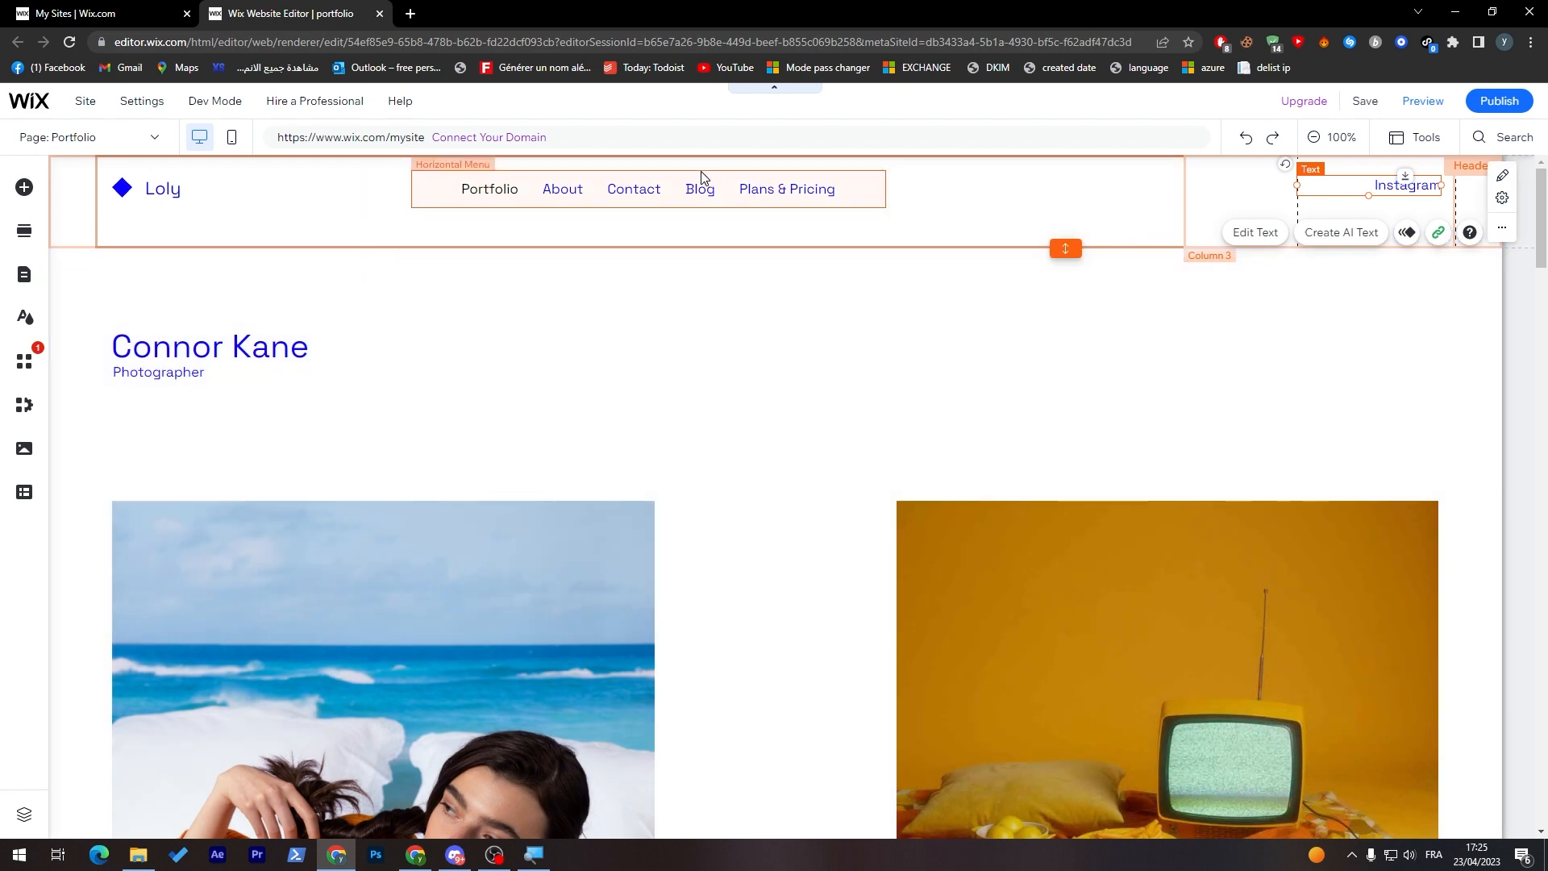
Step: Delete the Blog page and its Wix Blog app from the site menu
{"action": "left_click", "coordinate": [699, 180]}
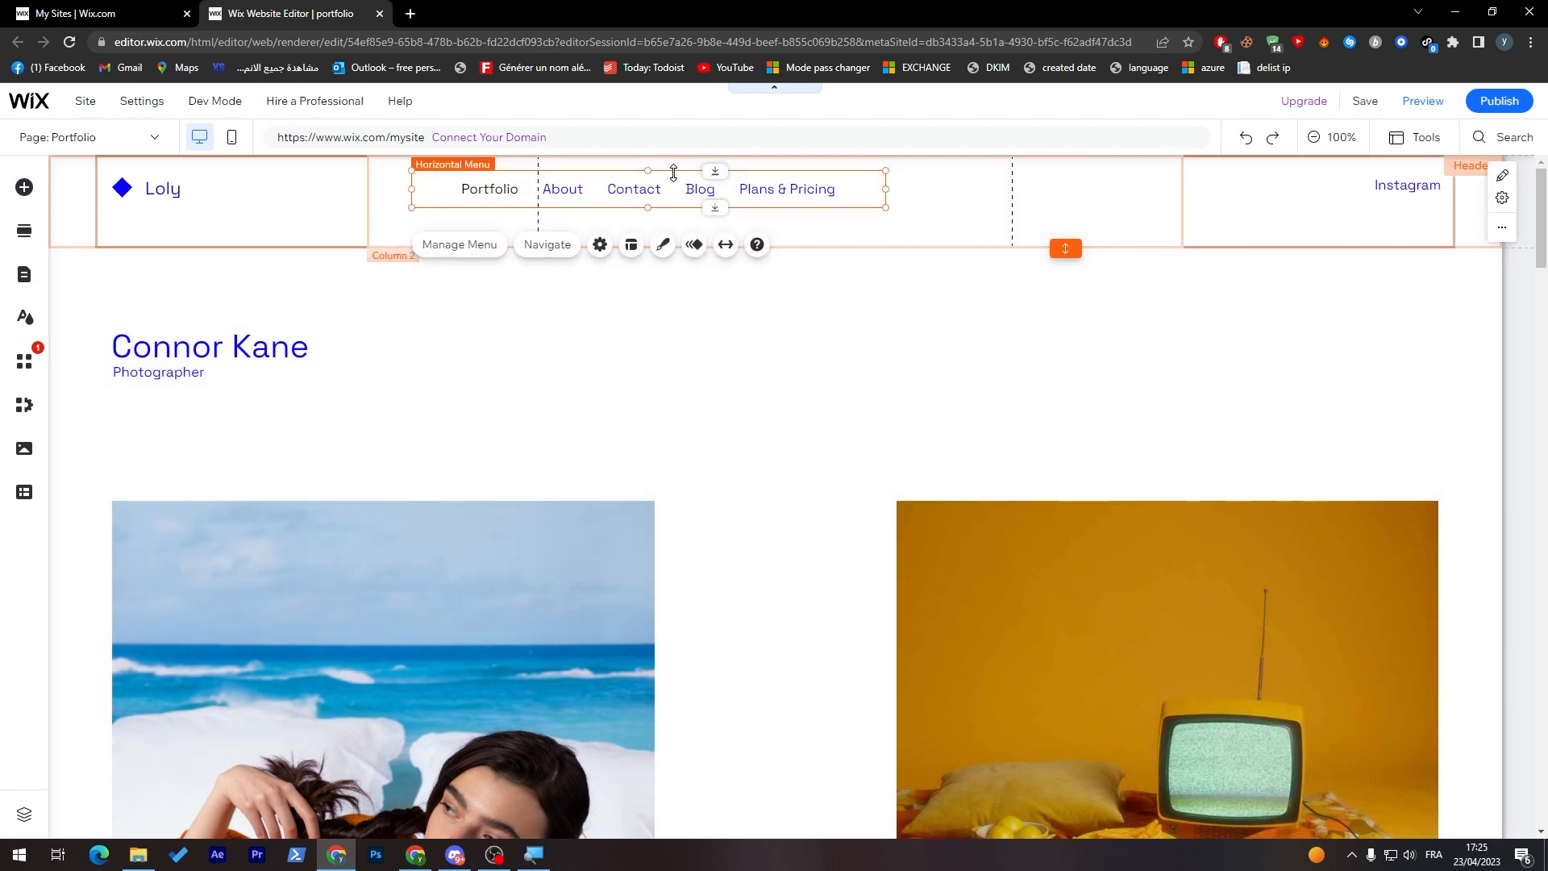
{"action": "double_click", "coordinate": [673, 173]}
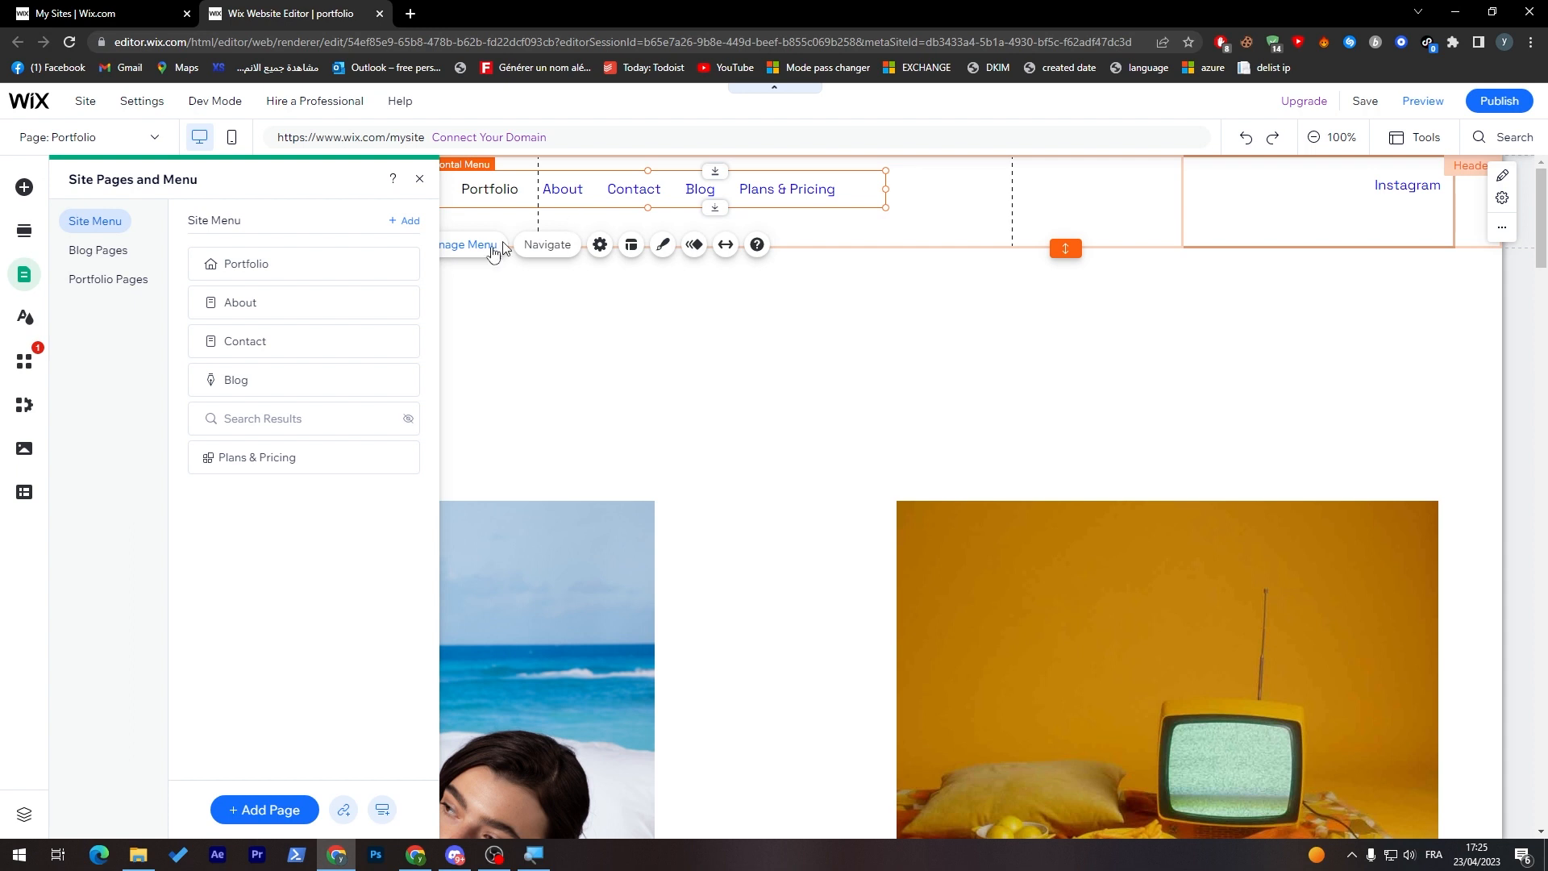
{"action": "mouse_move", "coordinate": [408, 393]}
{"action": "left_click", "coordinate": [406, 381]}
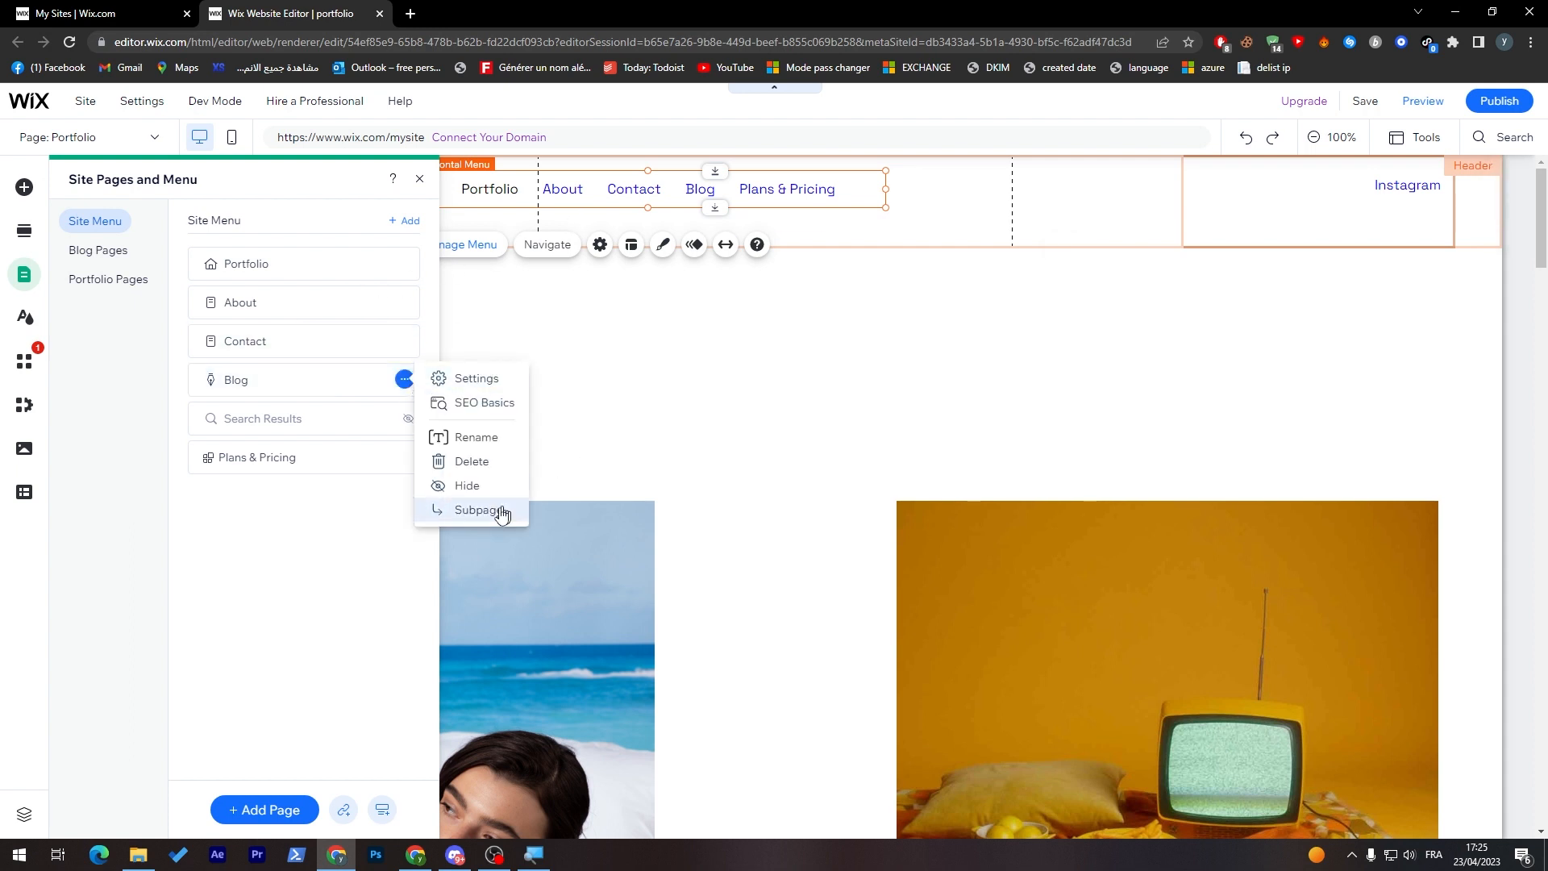
{"action": "left_click", "coordinate": [473, 462]}
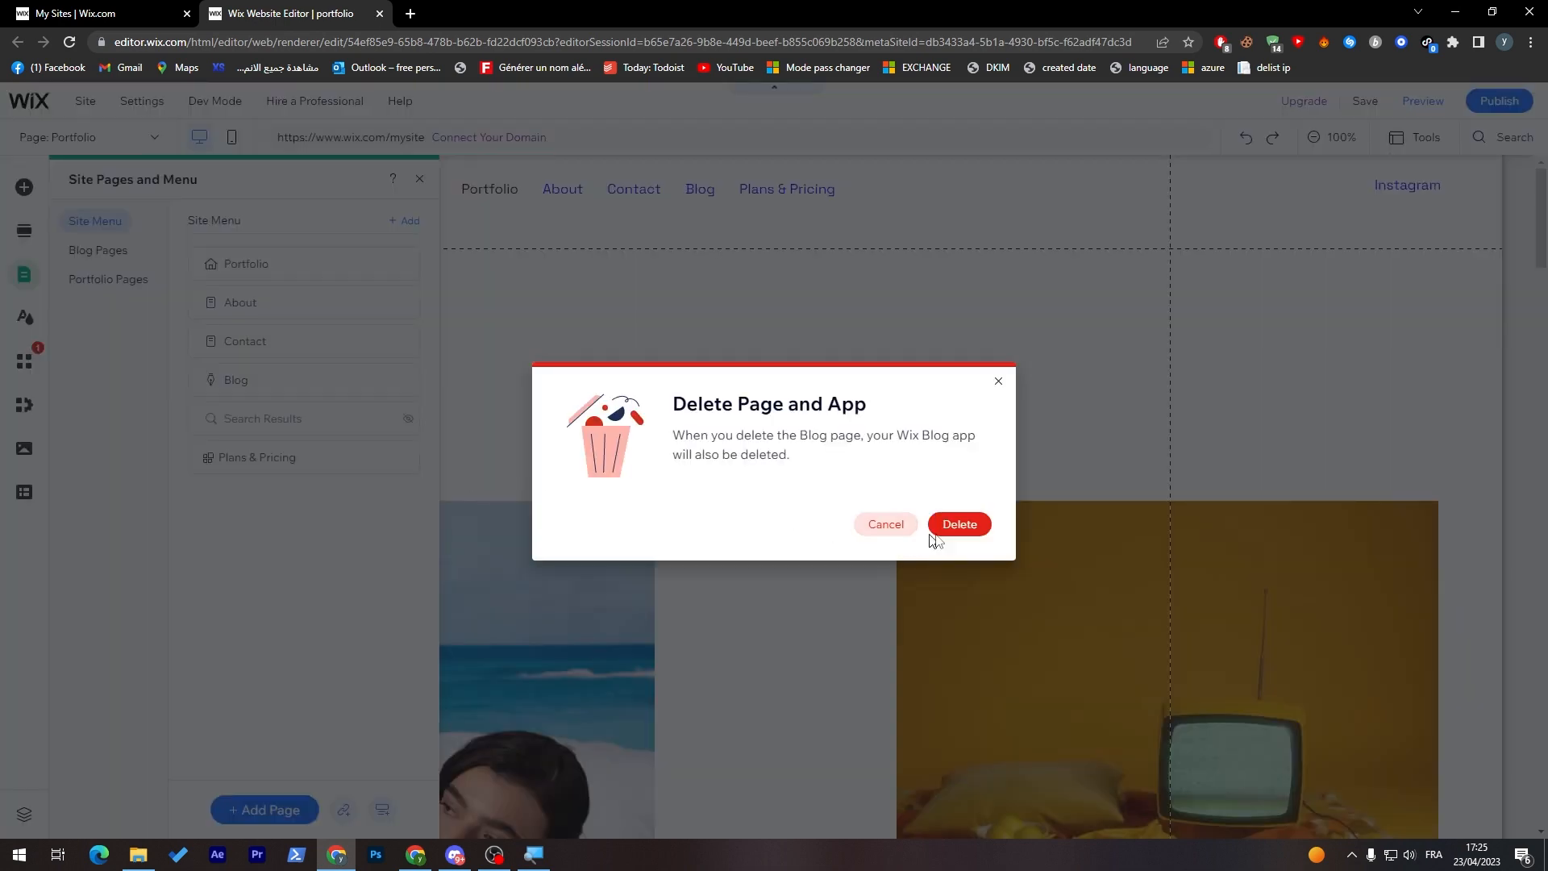
{"action": "left_click", "coordinate": [963, 528]}
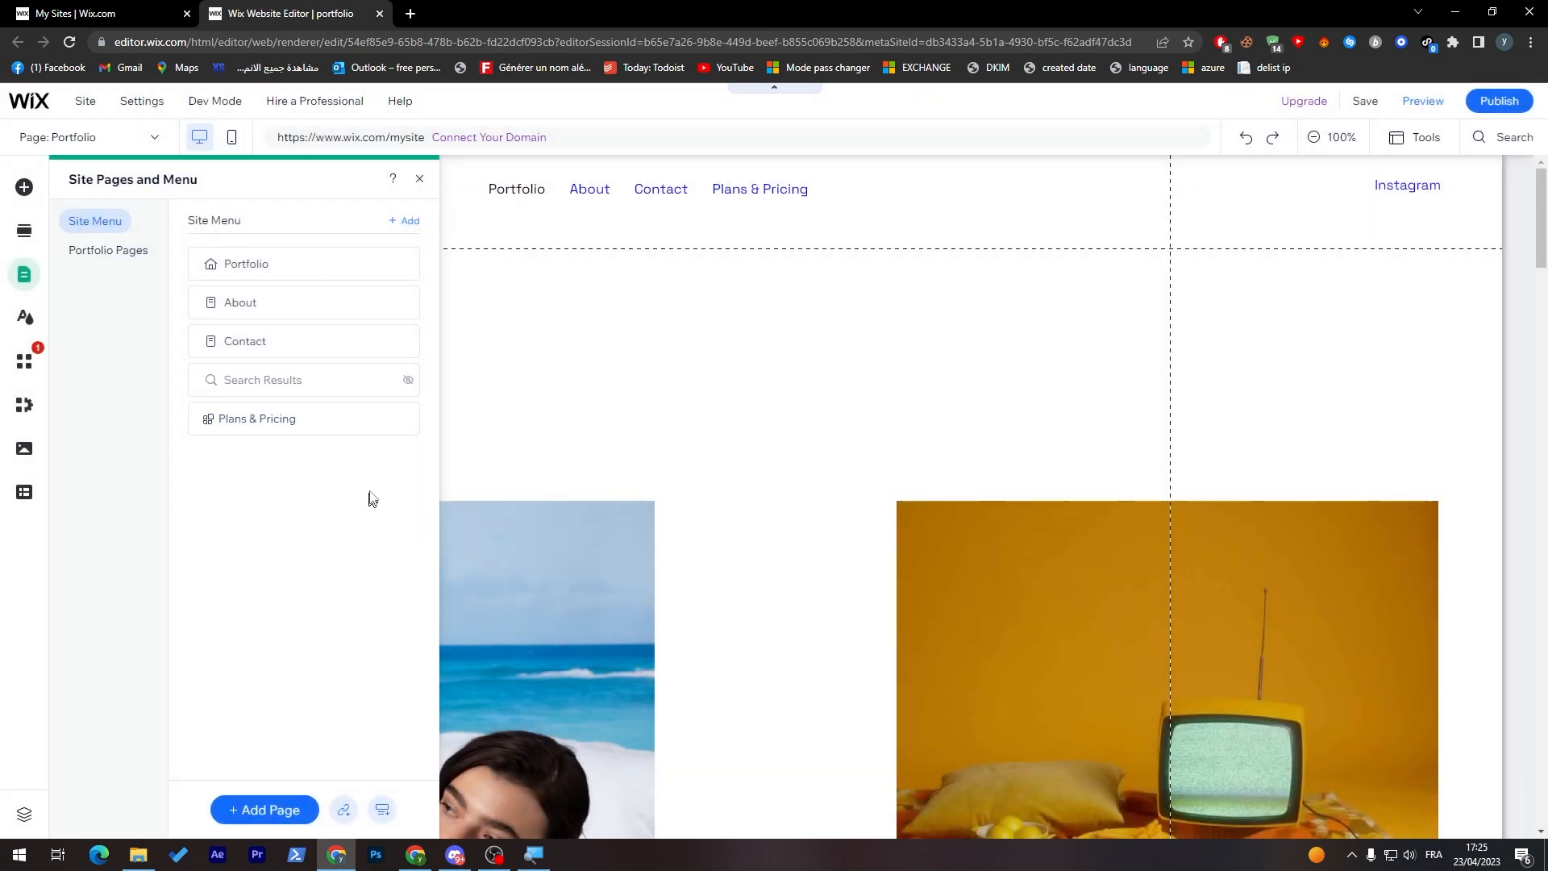
Step: Delete the hidden Search Results page together with its Wix Site Search app
{"action": "mouse_move", "coordinate": [413, 388]}
{"action": "left_click", "coordinate": [405, 388]}
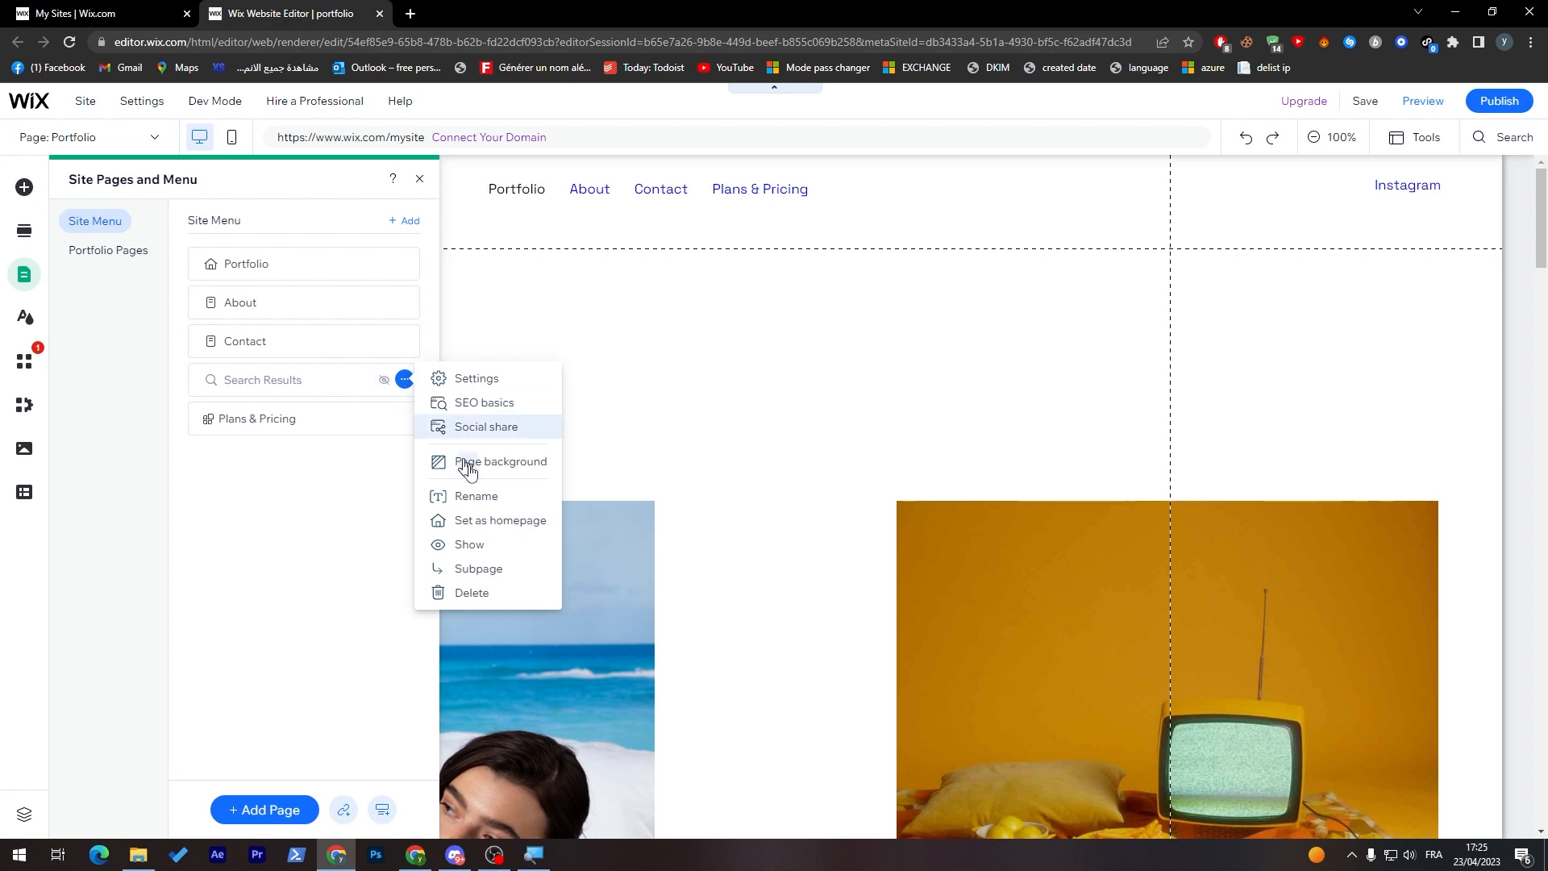
{"action": "left_click", "coordinate": [476, 593]}
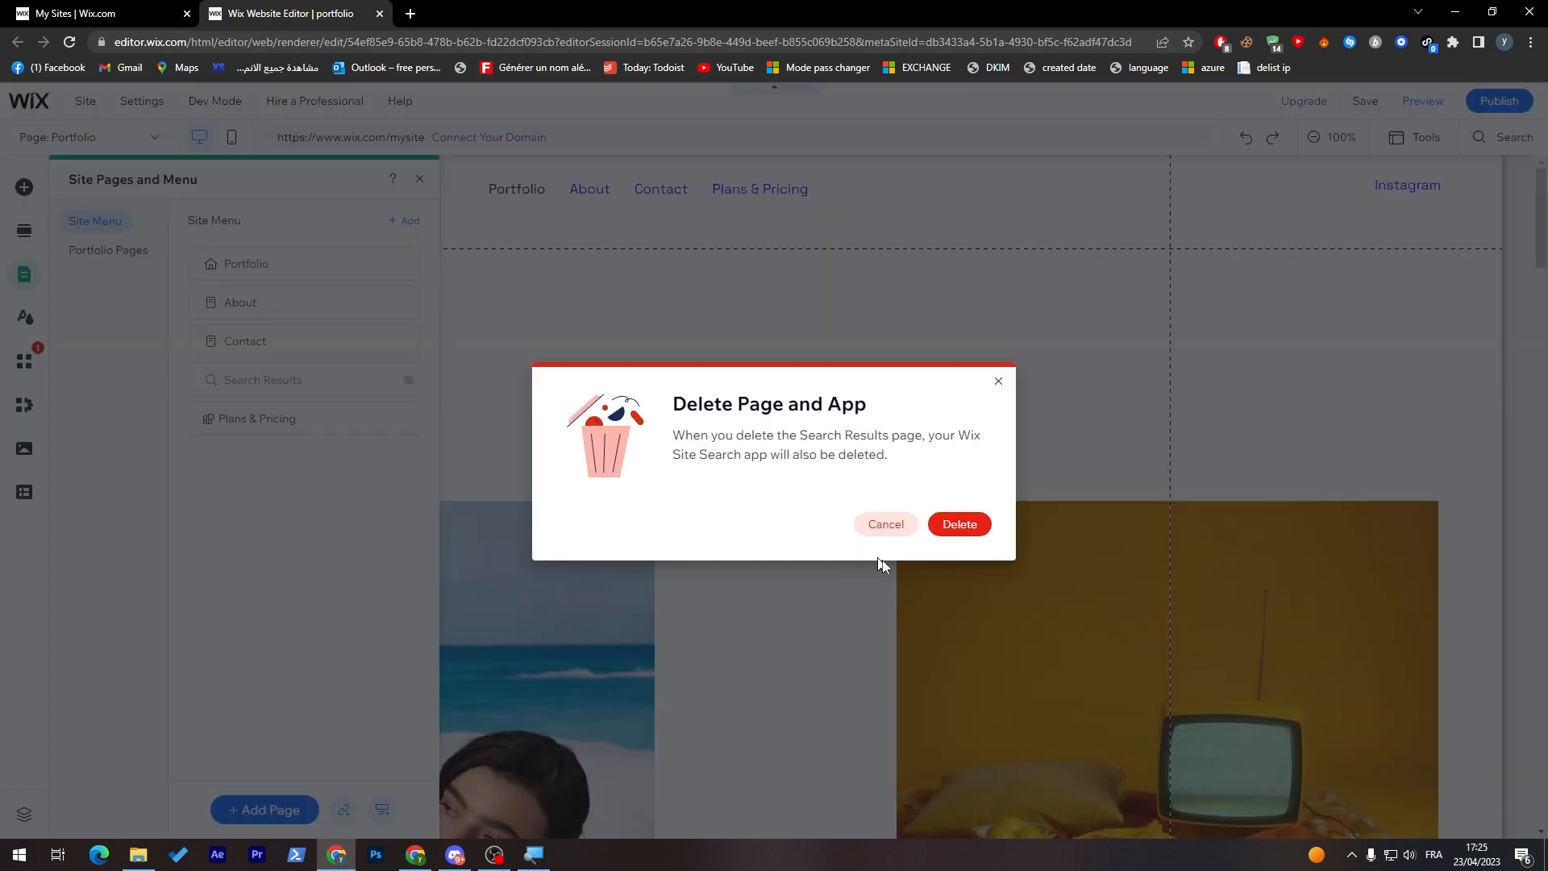
{"action": "left_click", "coordinate": [963, 526]}
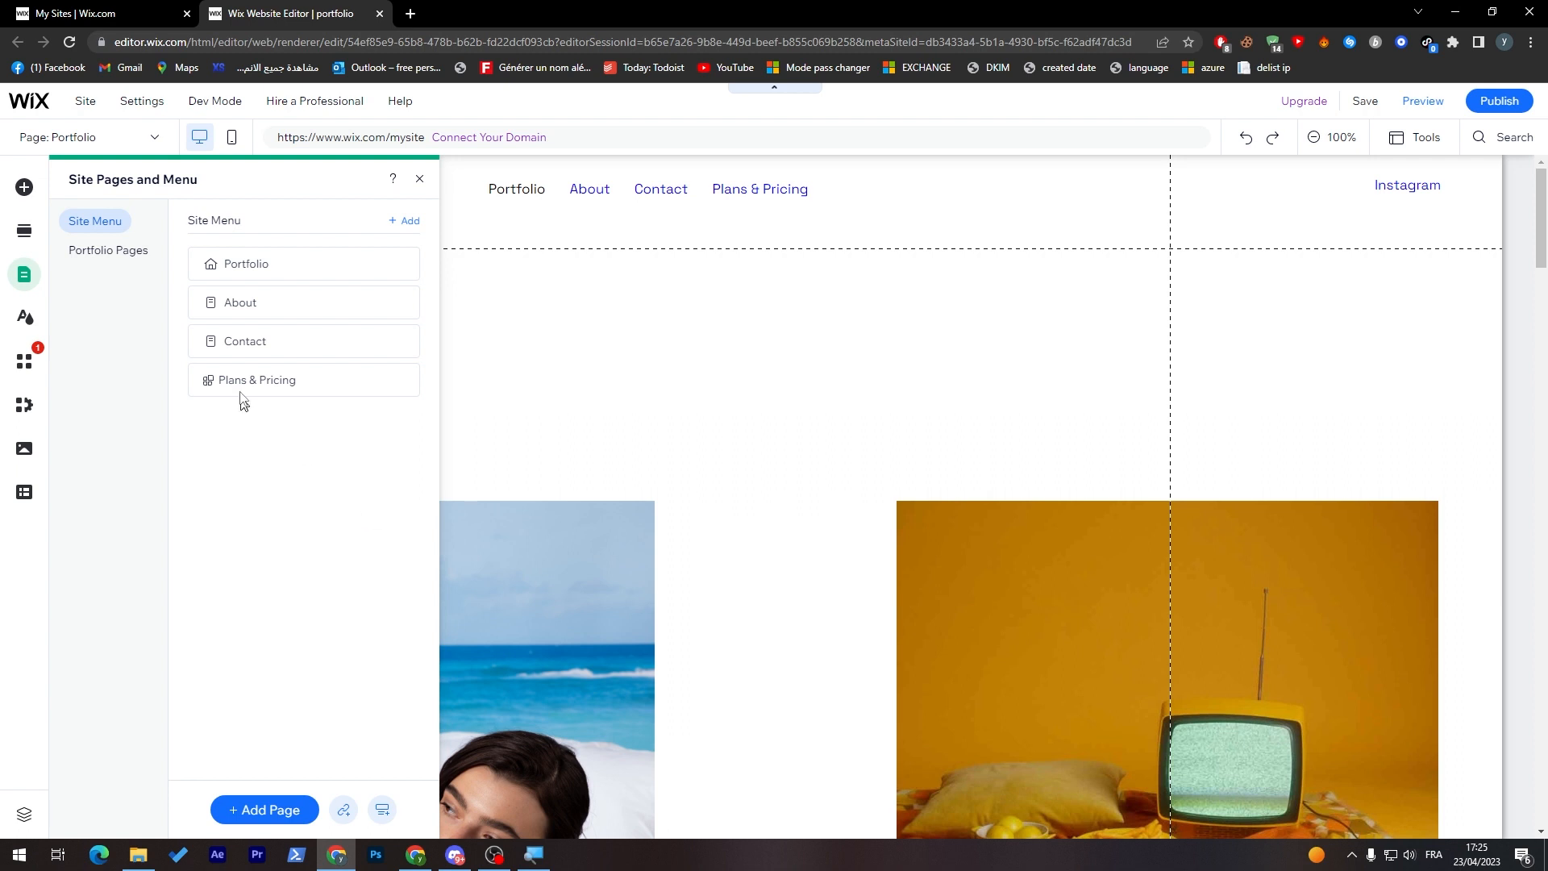
Step: Rename the Portfolio page to Home in the site menu and close the page manager
{"action": "double_click", "coordinate": [259, 264]}
{"action": "type", "text": "Home"}
{"action": "key", "text": "Return"}
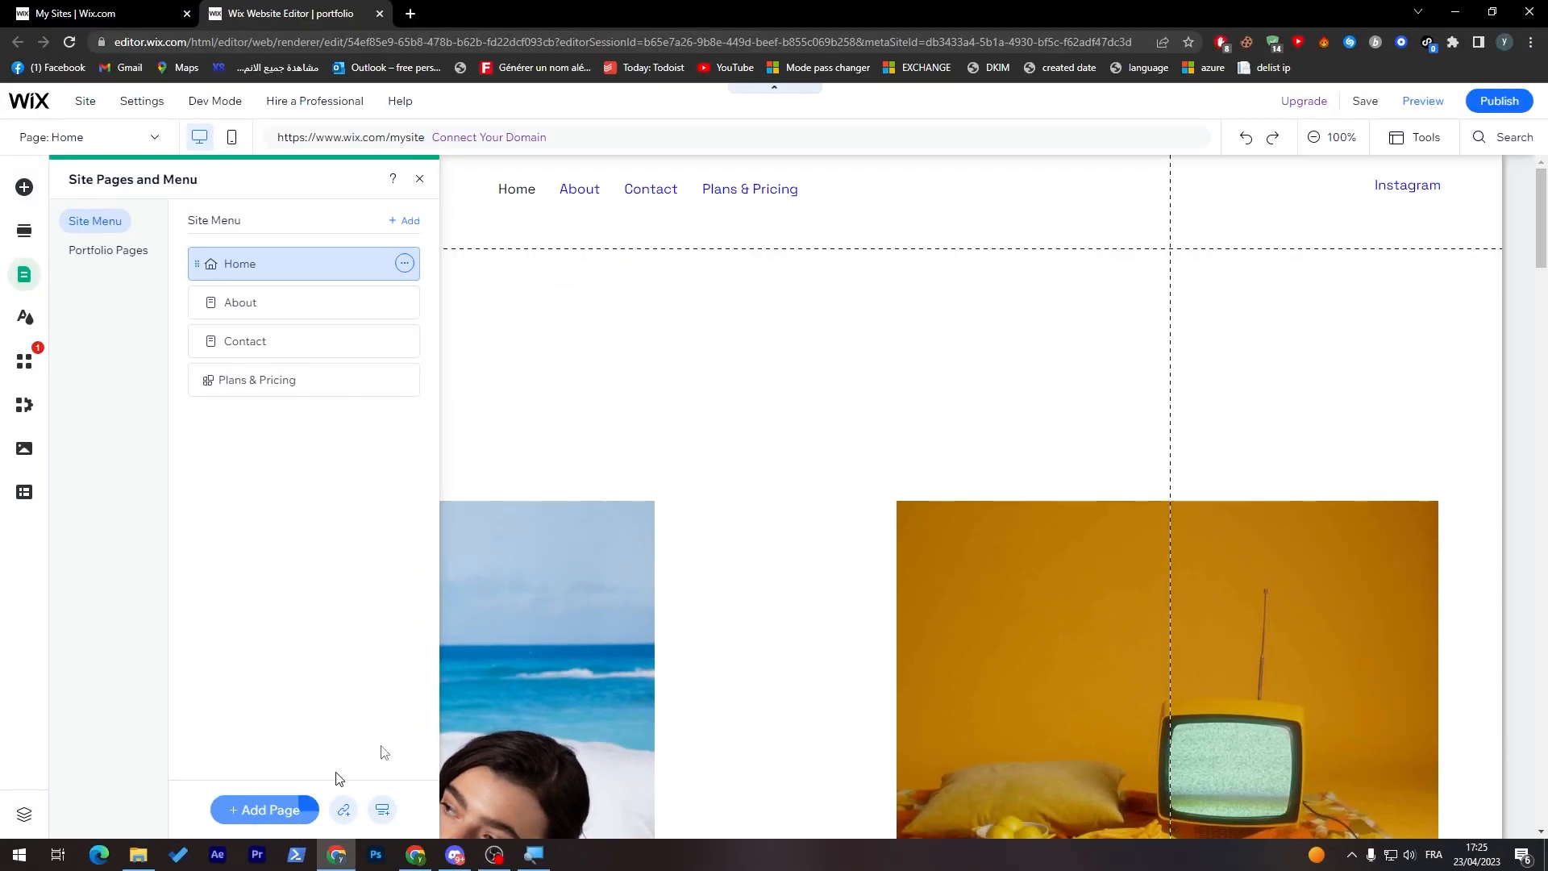
{"action": "left_click", "coordinate": [419, 178]}
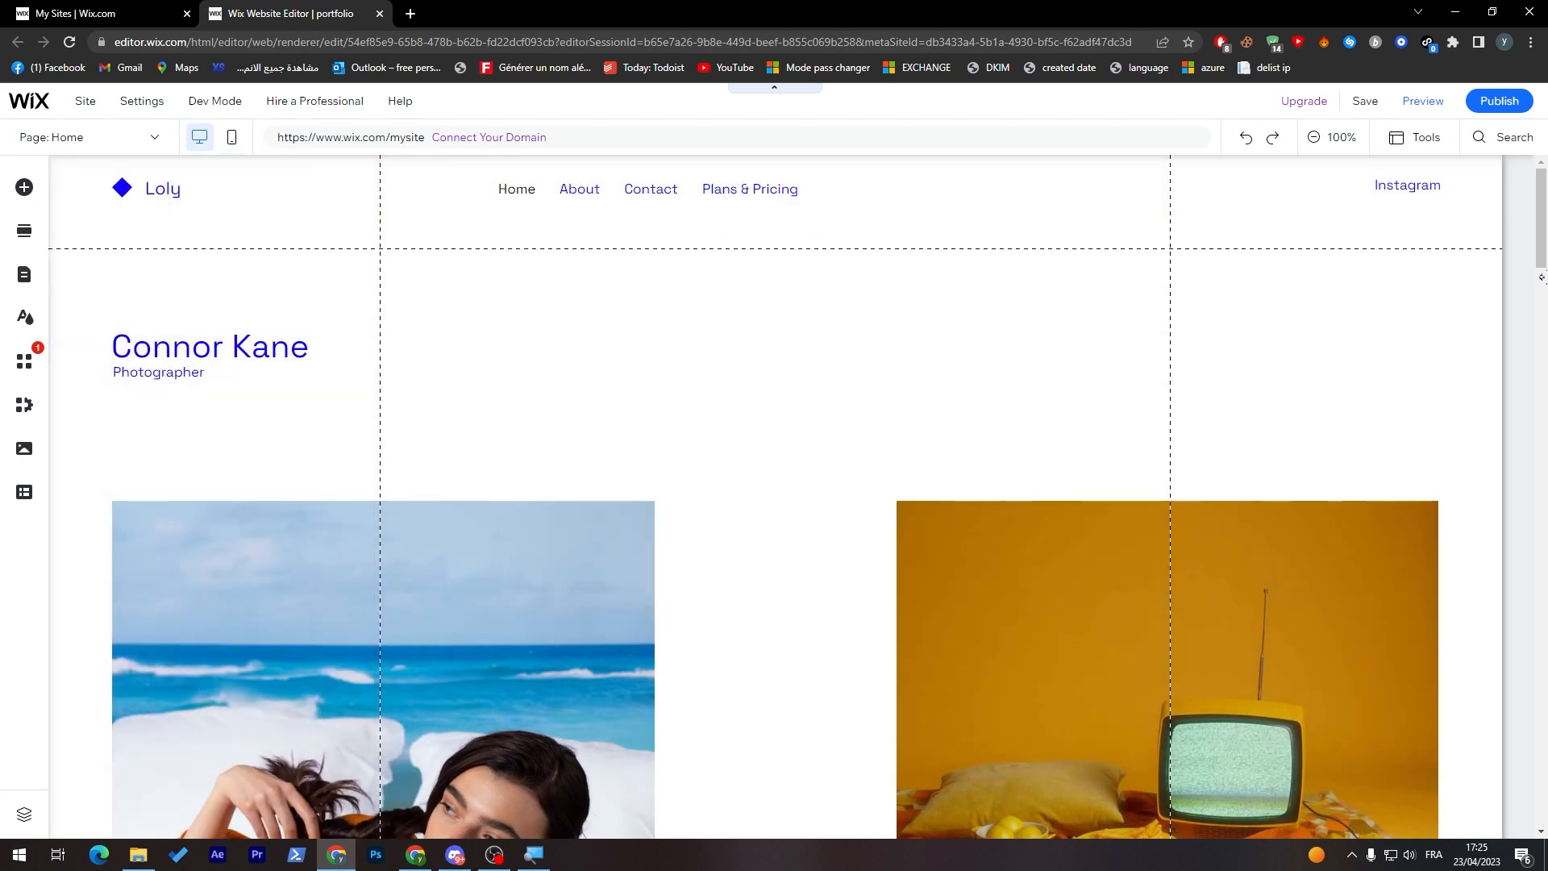
Step: Try the Collage layout on the portfolio gallery and switch it back to Masonry
{"action": "mouse_move", "coordinate": [1541, 256]}
{"action": "left_mouse_down"}
{"action": "mouse_move", "coordinate": [1531, 382]}
{"action": "mouse_move", "coordinate": [1540, 286]}
{"action": "left_mouse_up"}
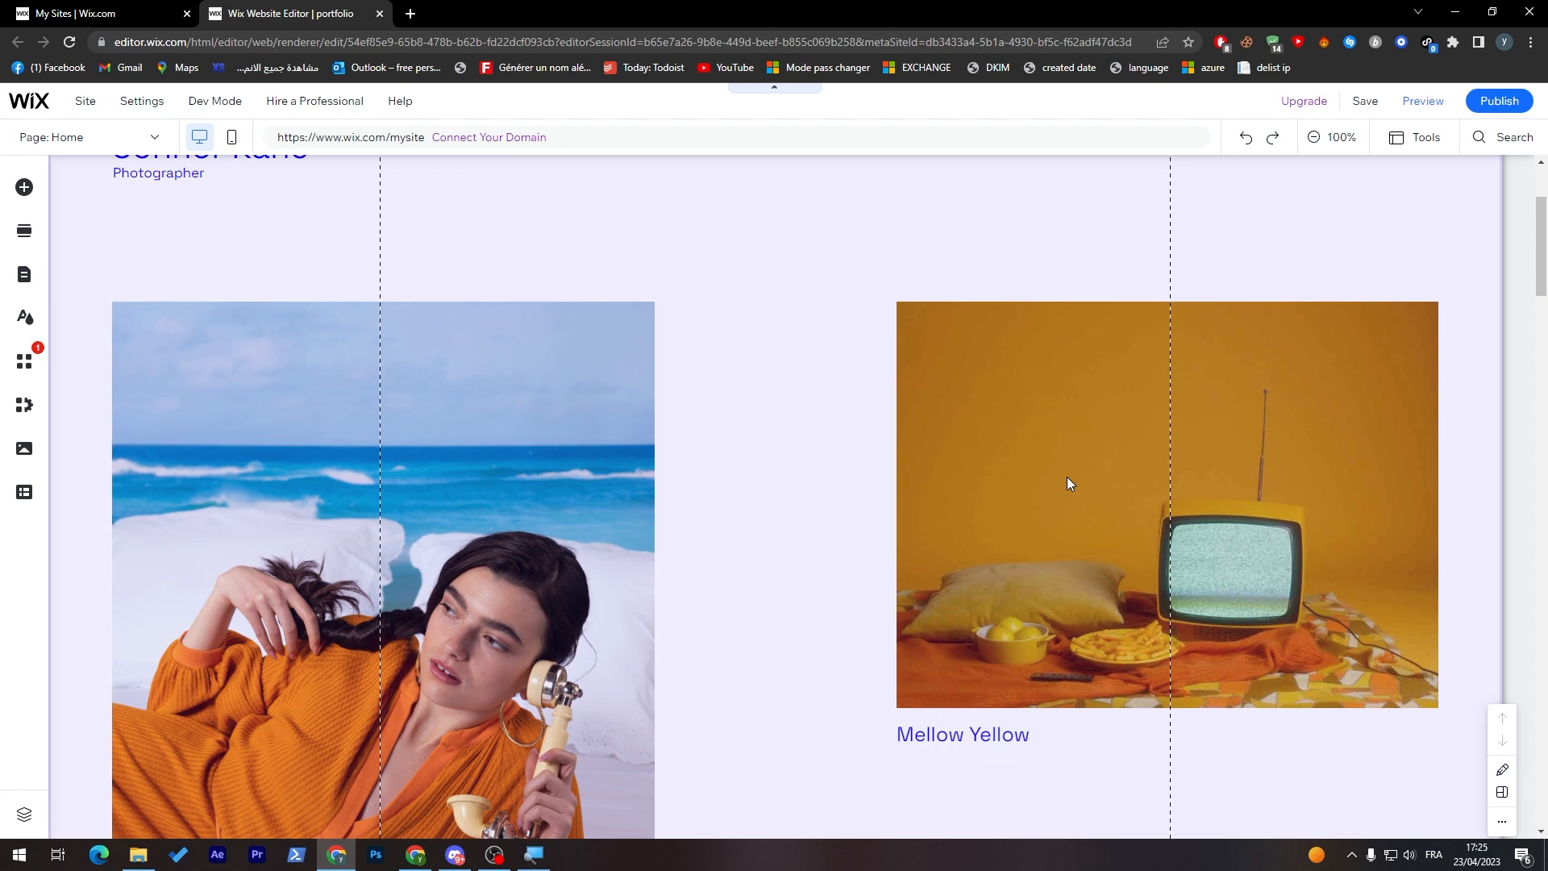
{"action": "left_click", "coordinate": [1067, 478]}
{"action": "left_click", "coordinate": [975, 392]}
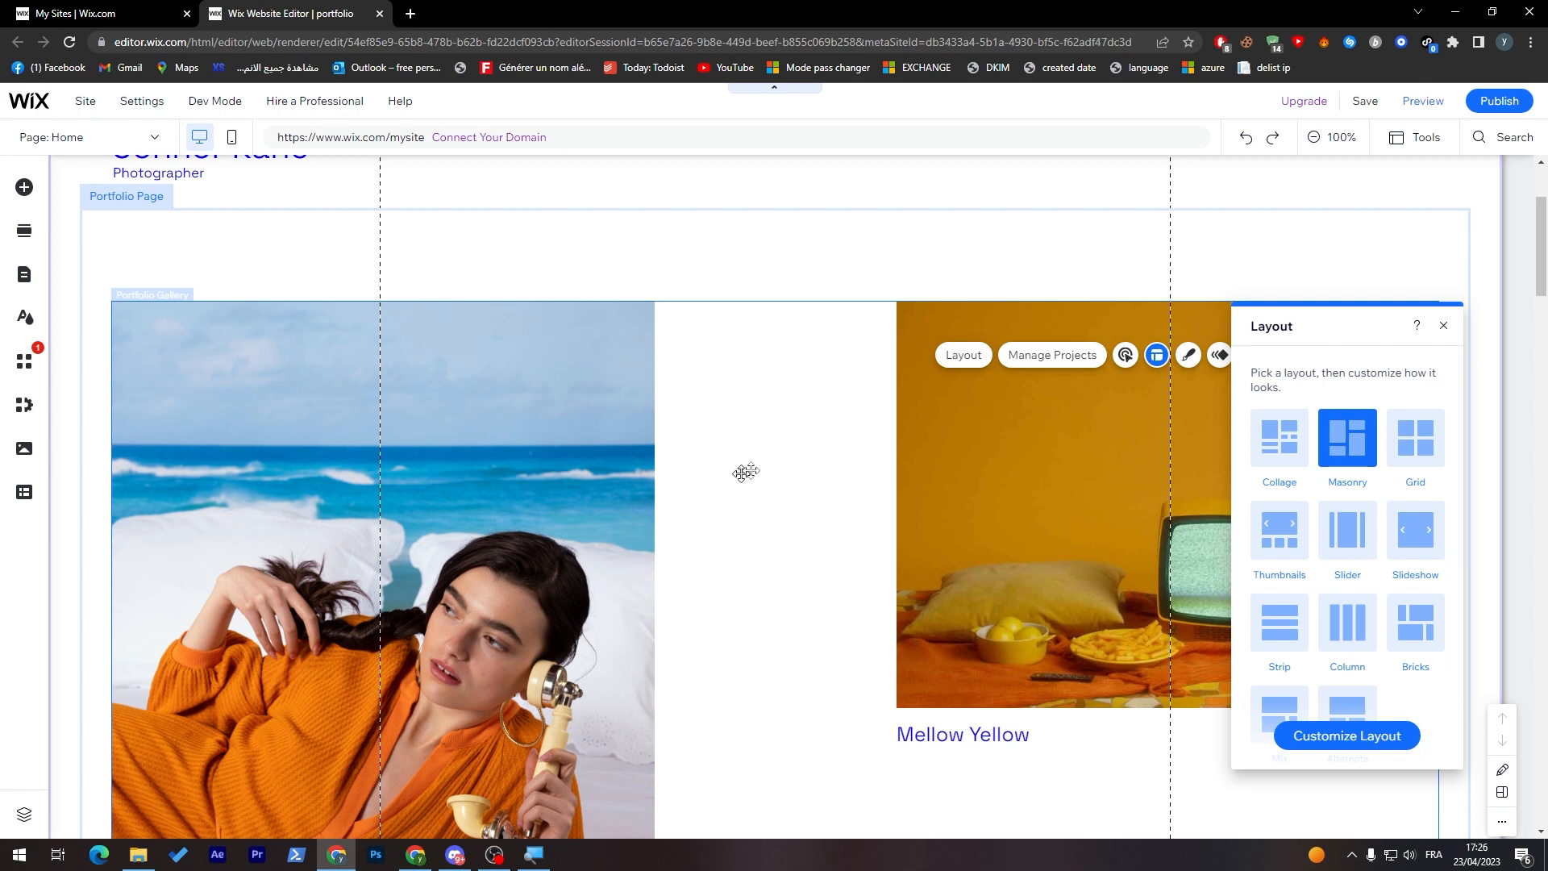
{"action": "left_click", "coordinate": [1280, 447]}
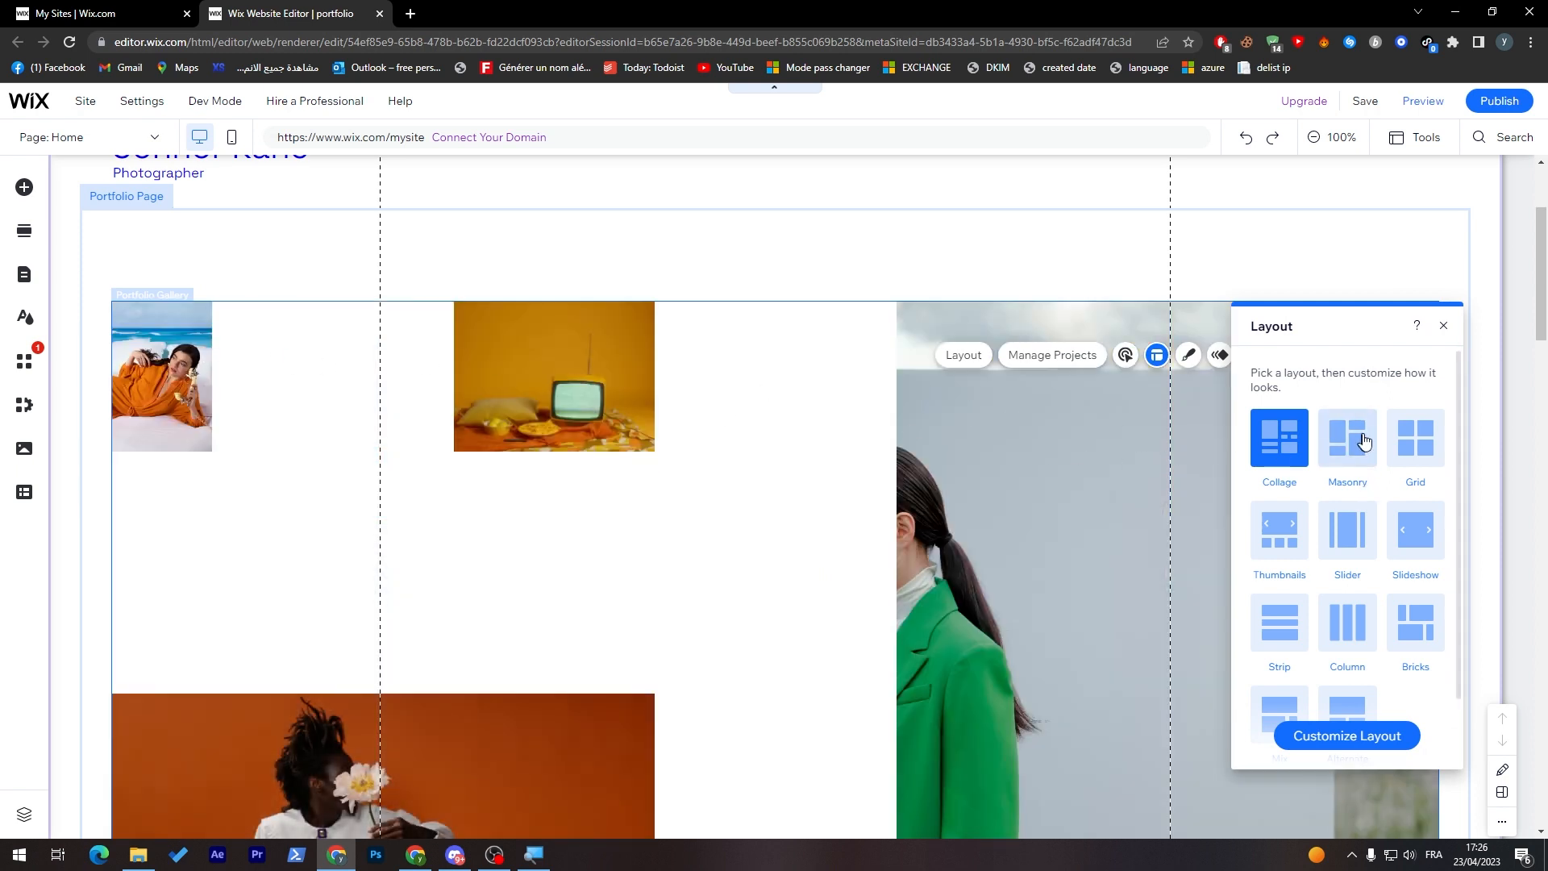
{"action": "left_click", "coordinate": [1368, 436]}
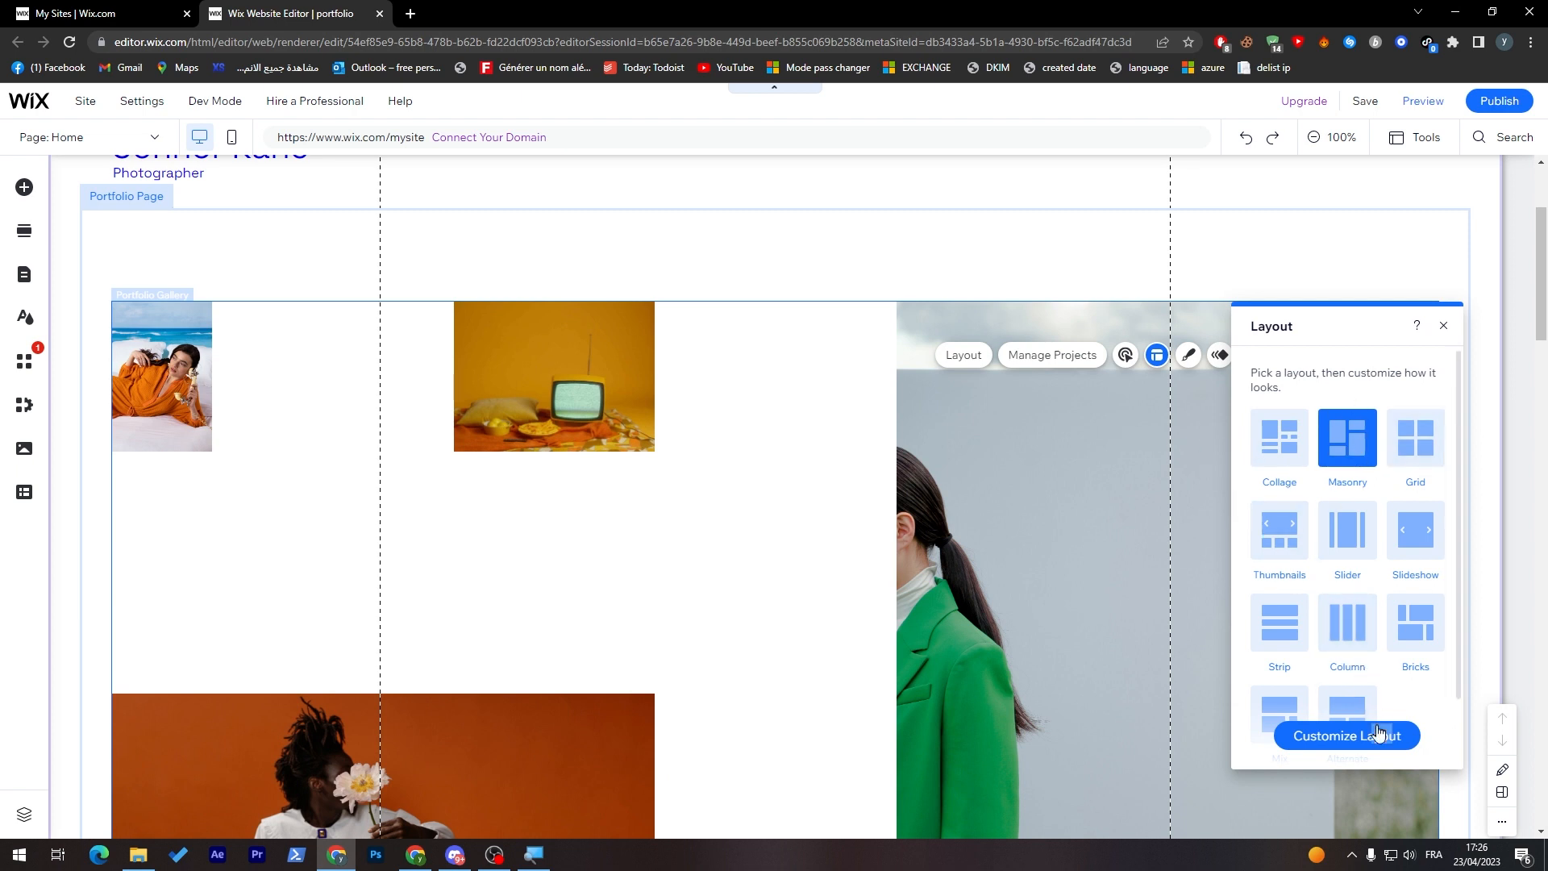
{"action": "left_click", "coordinate": [1444, 327]}
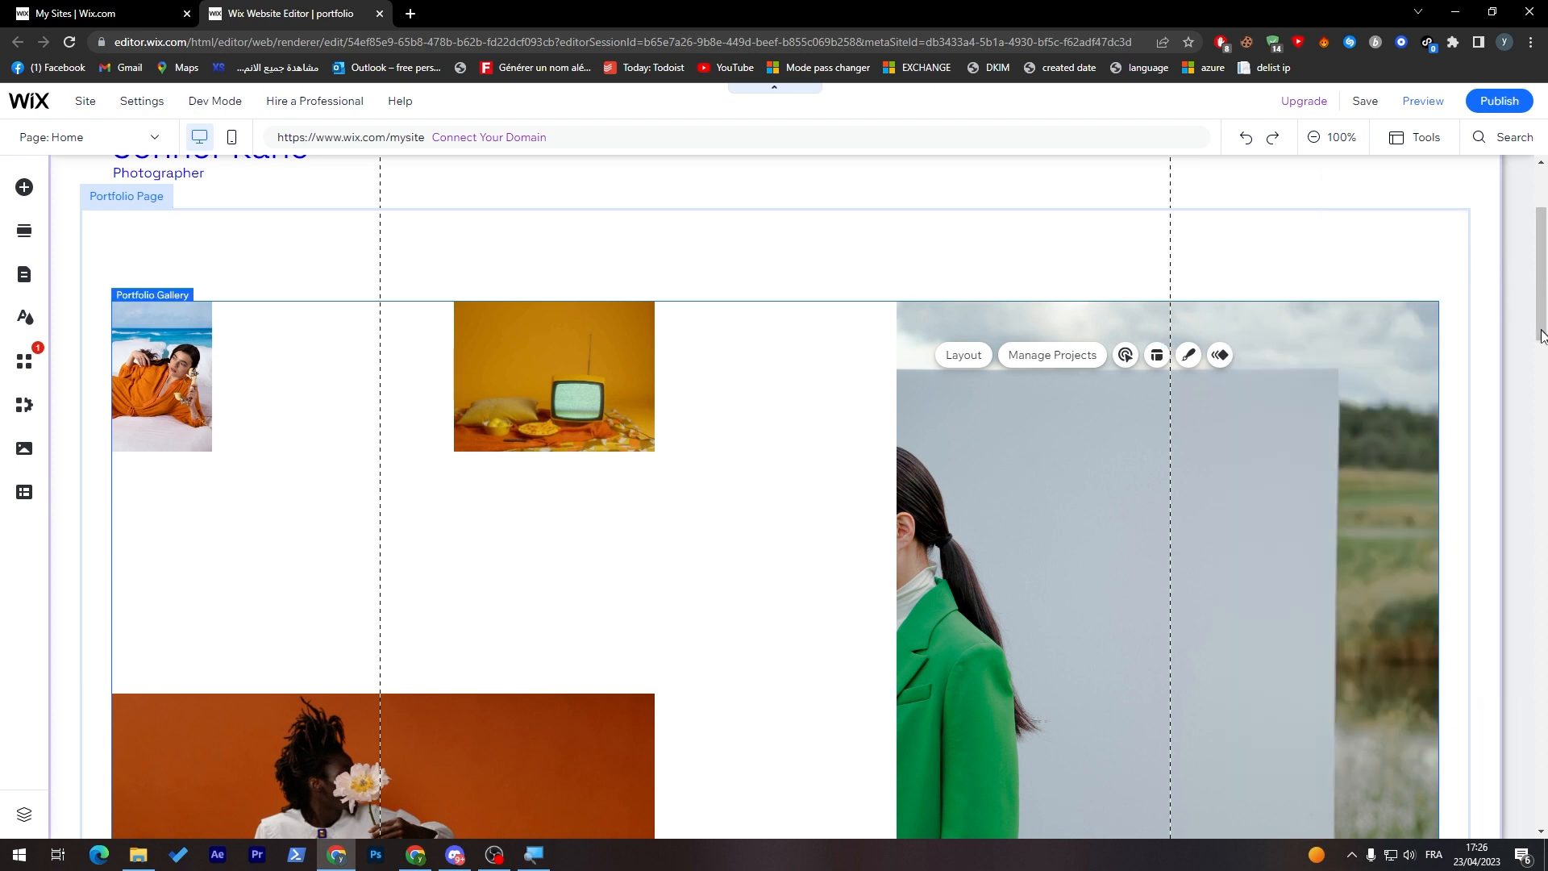
{"action": "left_click", "coordinate": [1313, 138]}
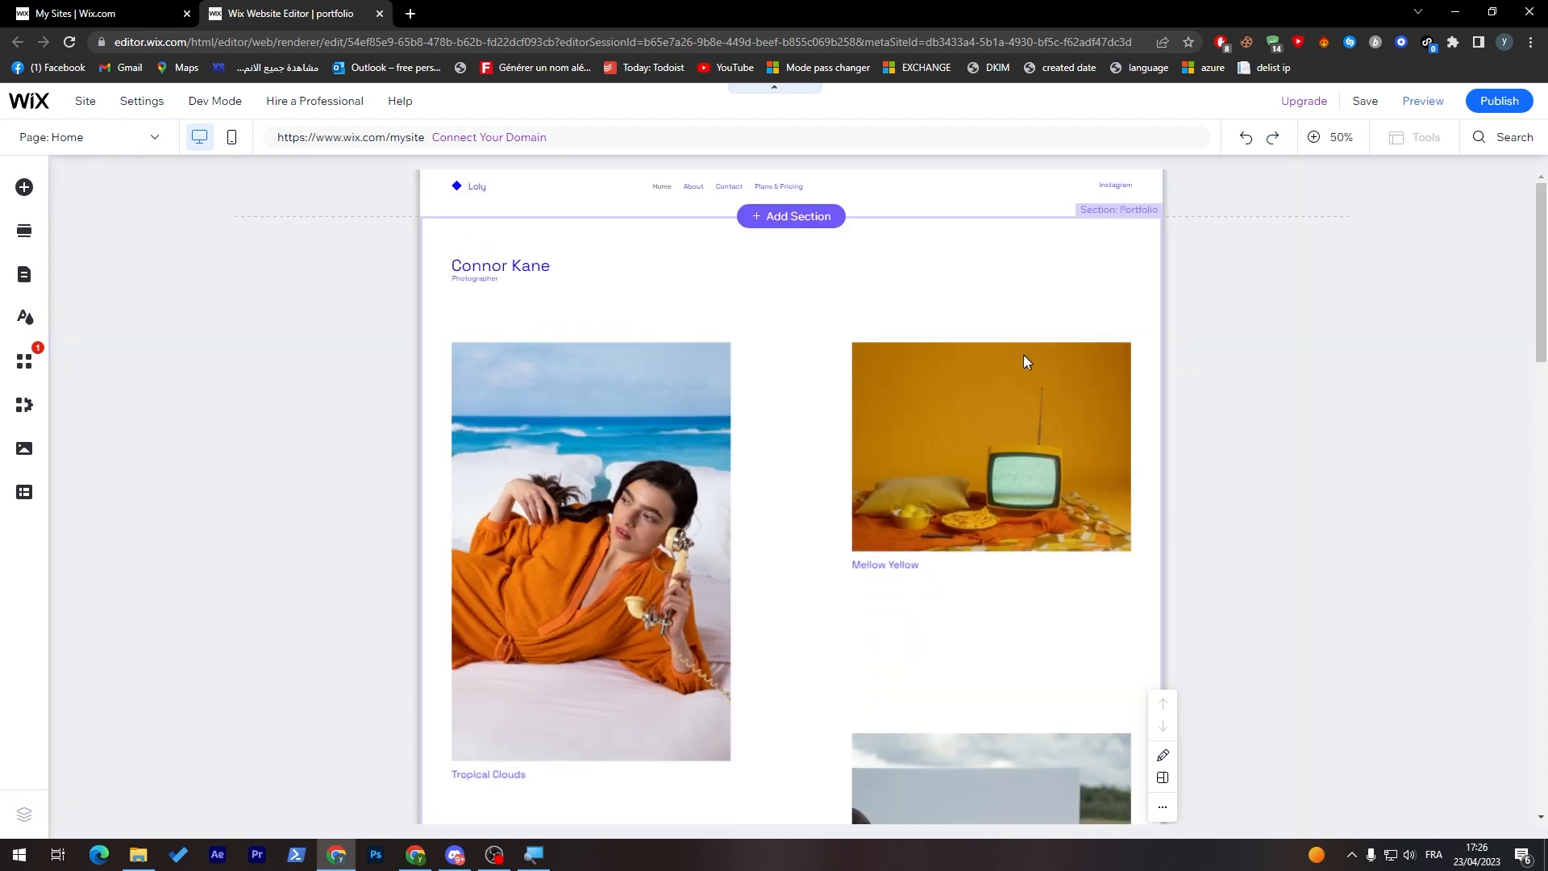
{"action": "left_click", "coordinate": [975, 439]}
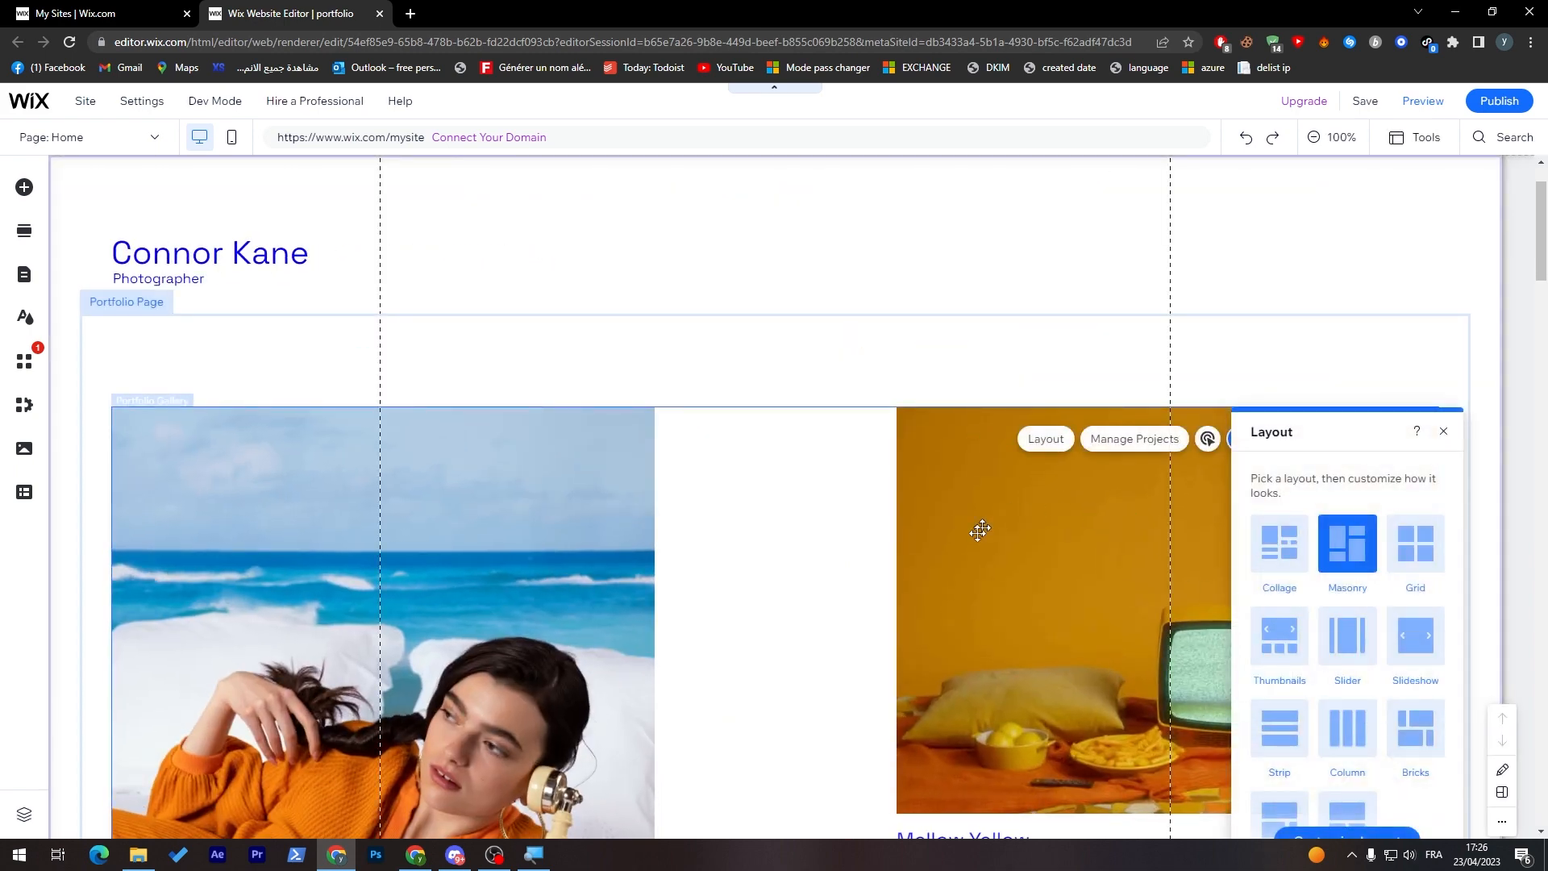
{"action": "left_click", "coordinate": [1540, 488]}
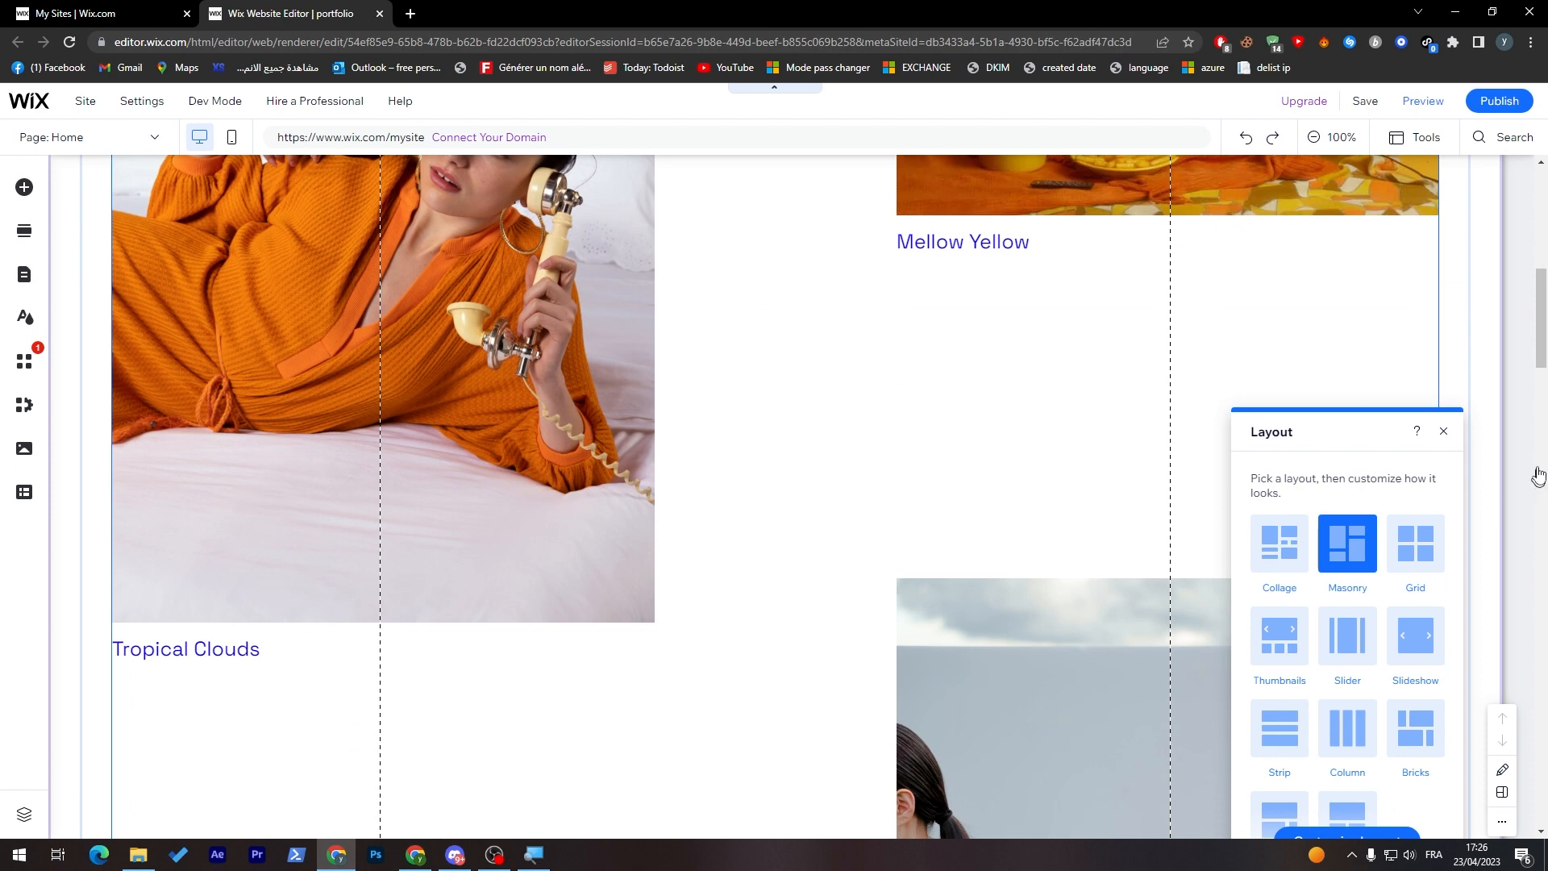
{"action": "scroll", "coordinate": [1540, 292], "scroll_direction": "up", "scroll_amount": 6}
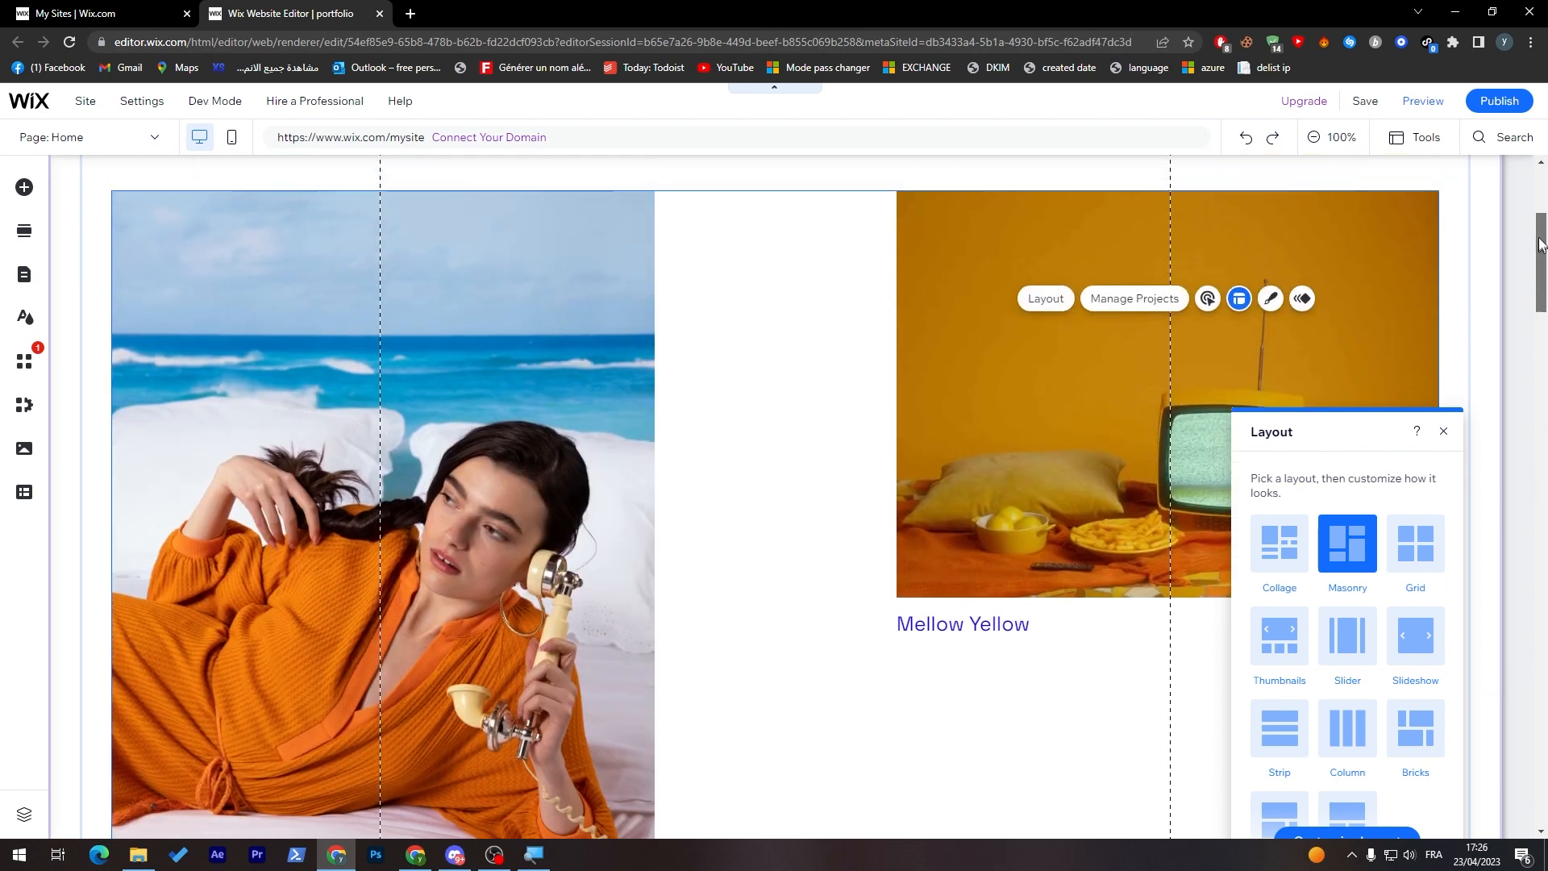
{"action": "left_click", "coordinate": [1137, 588]}
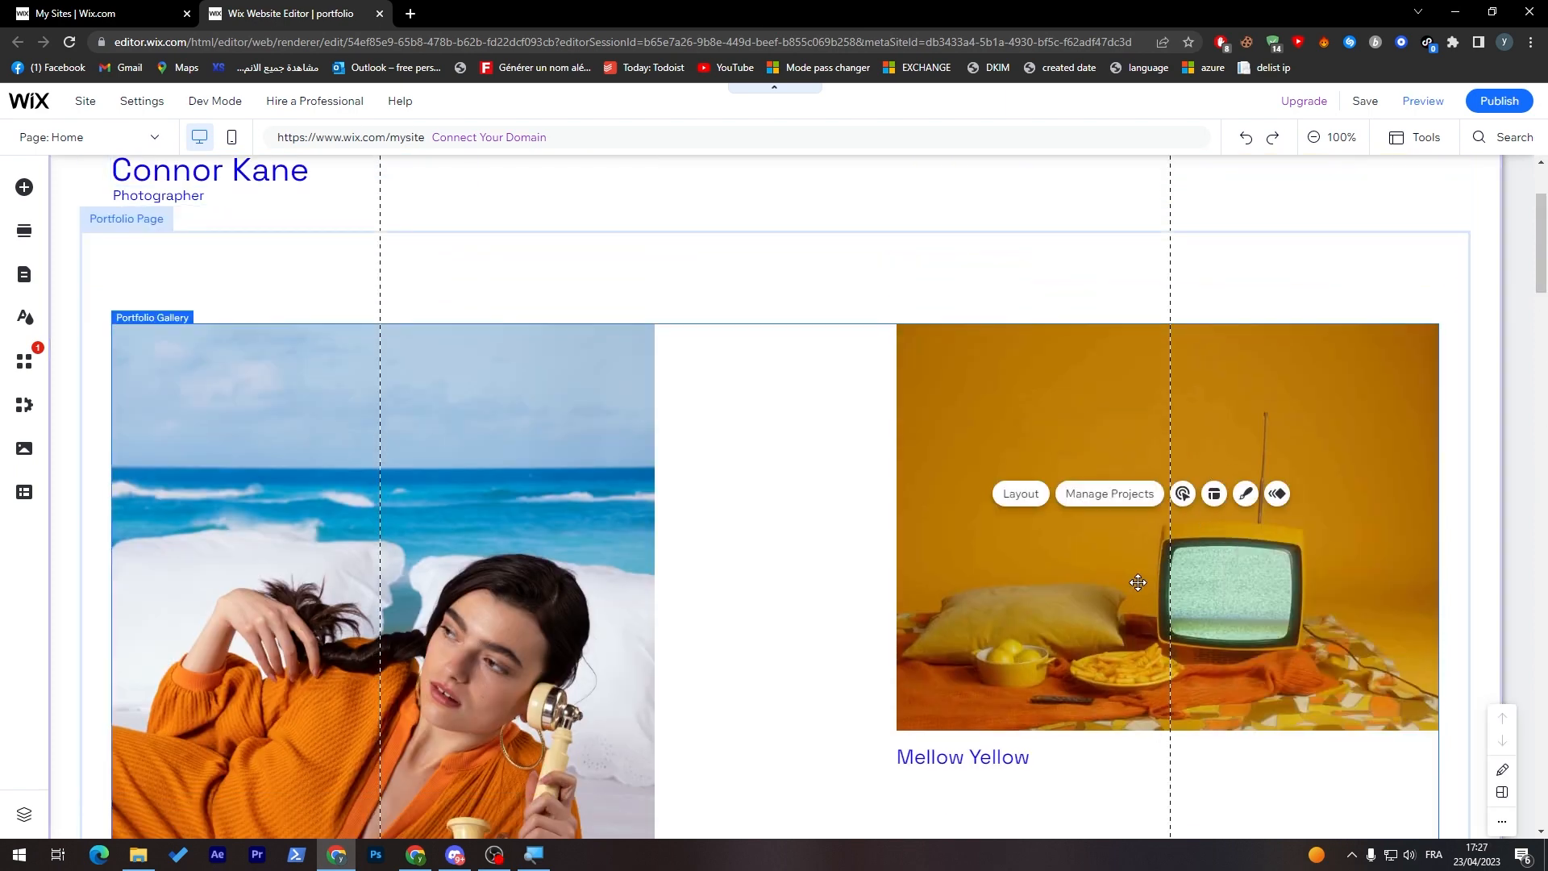
{"action": "left_click", "coordinate": [1273, 514]}
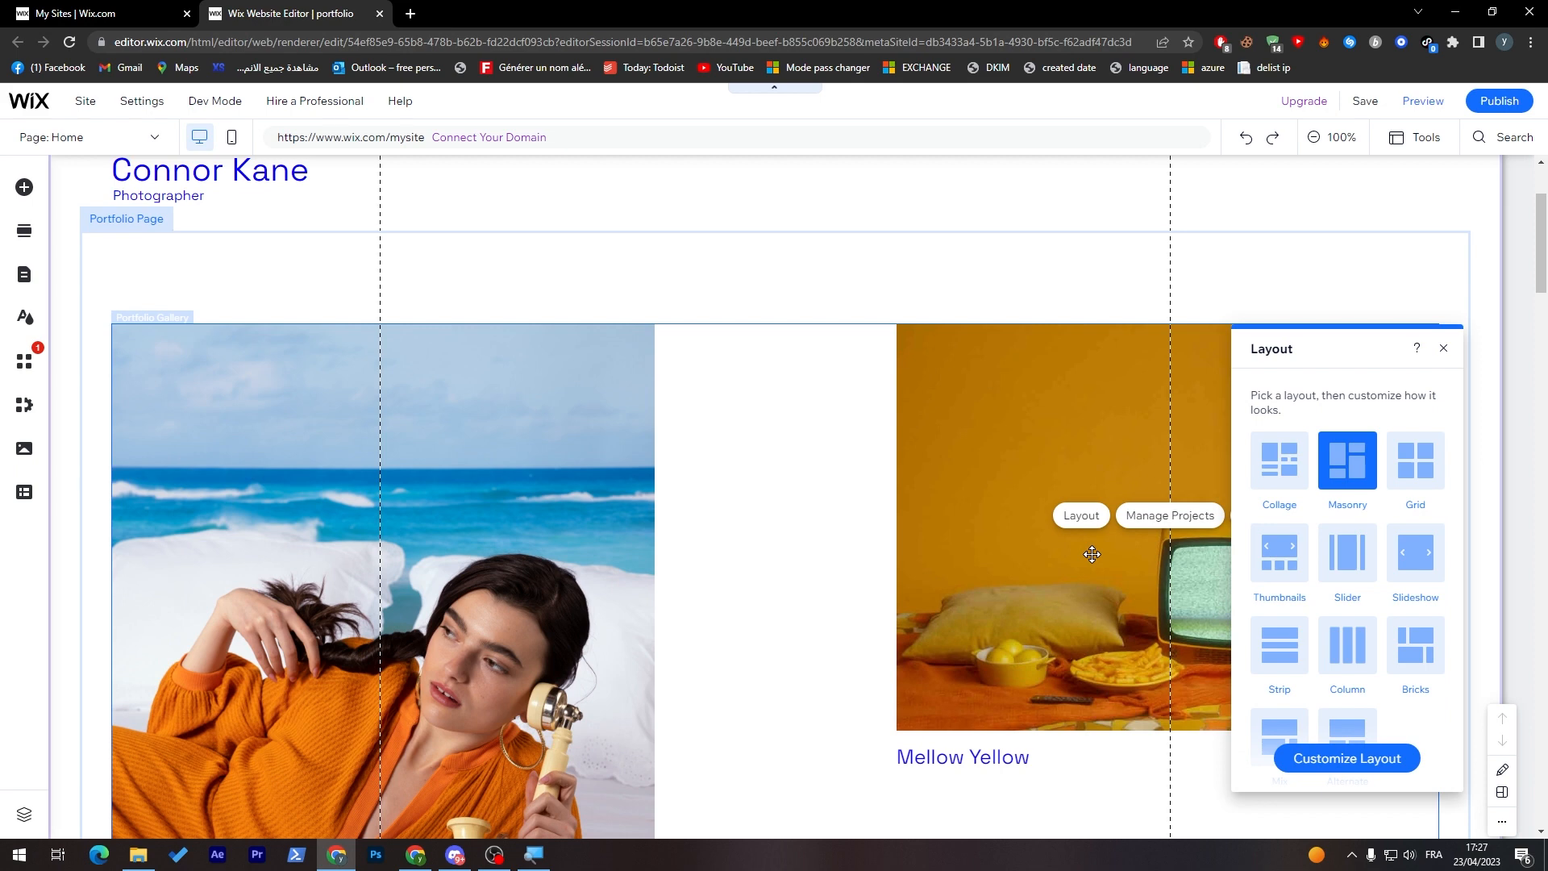
{"action": "left_click", "coordinate": [1018, 394]}
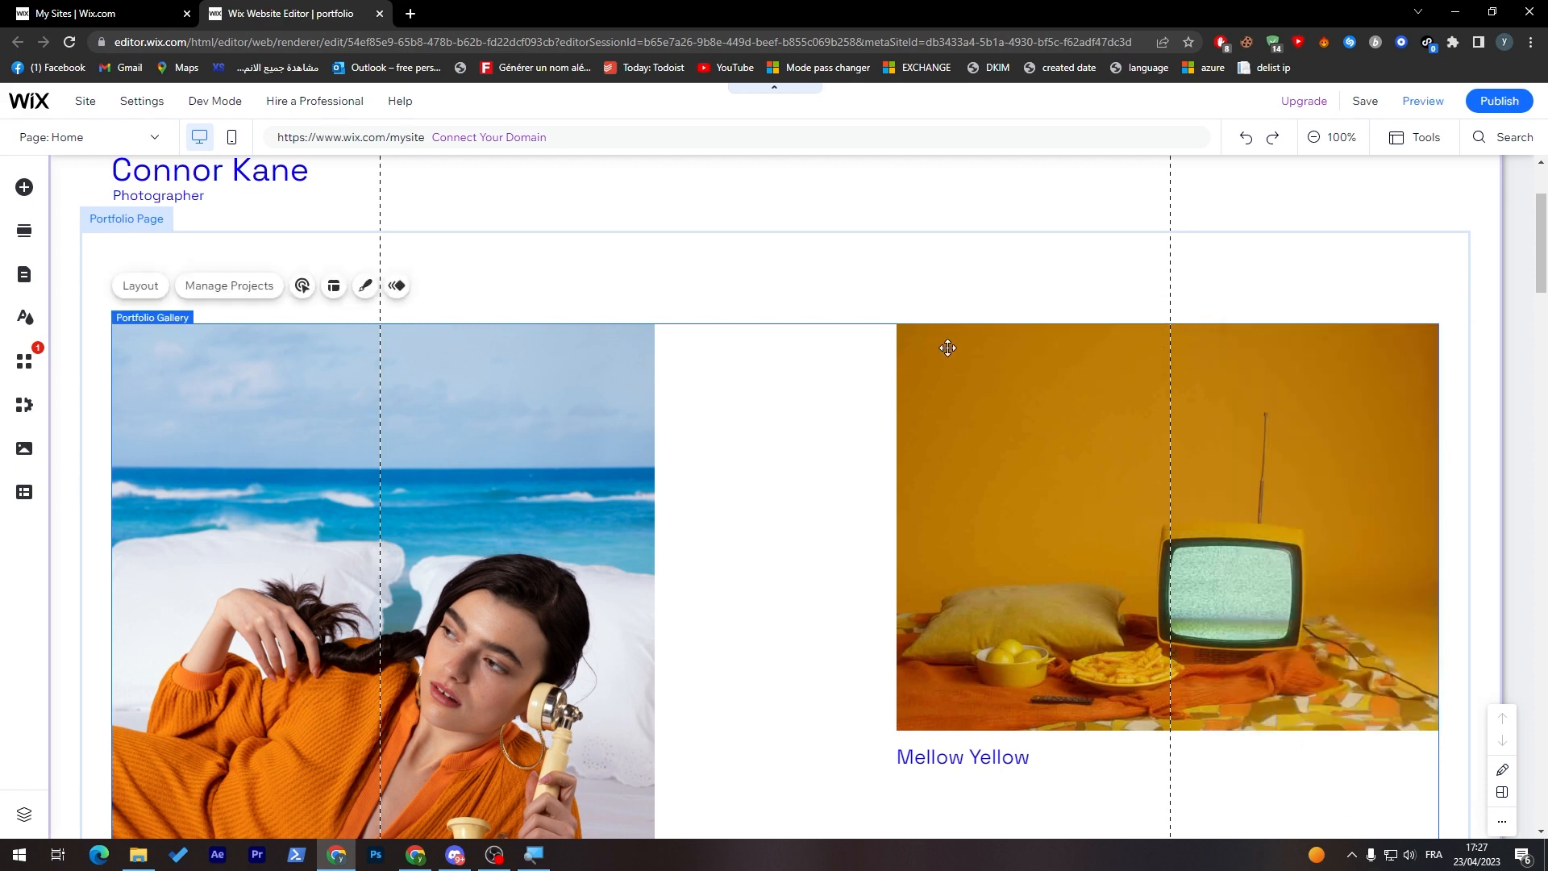
{"action": "double_click", "coordinate": [956, 349]}
{"action": "left_click", "coordinate": [1183, 379]}
{"action": "left_click", "coordinate": [1183, 393]}
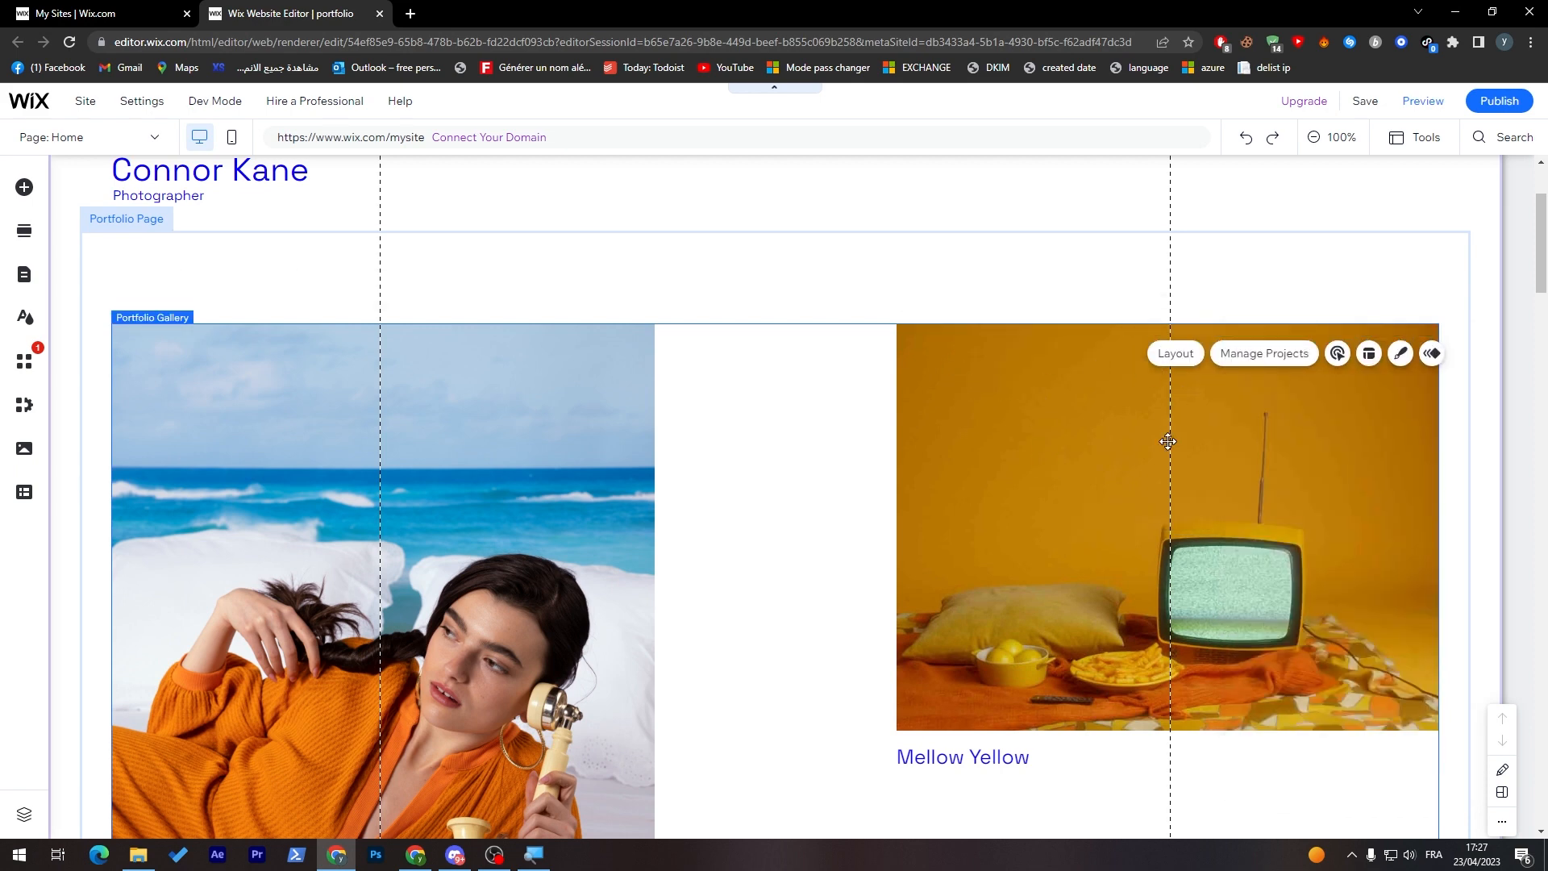
{"action": "double_click", "coordinate": [1168, 446]}
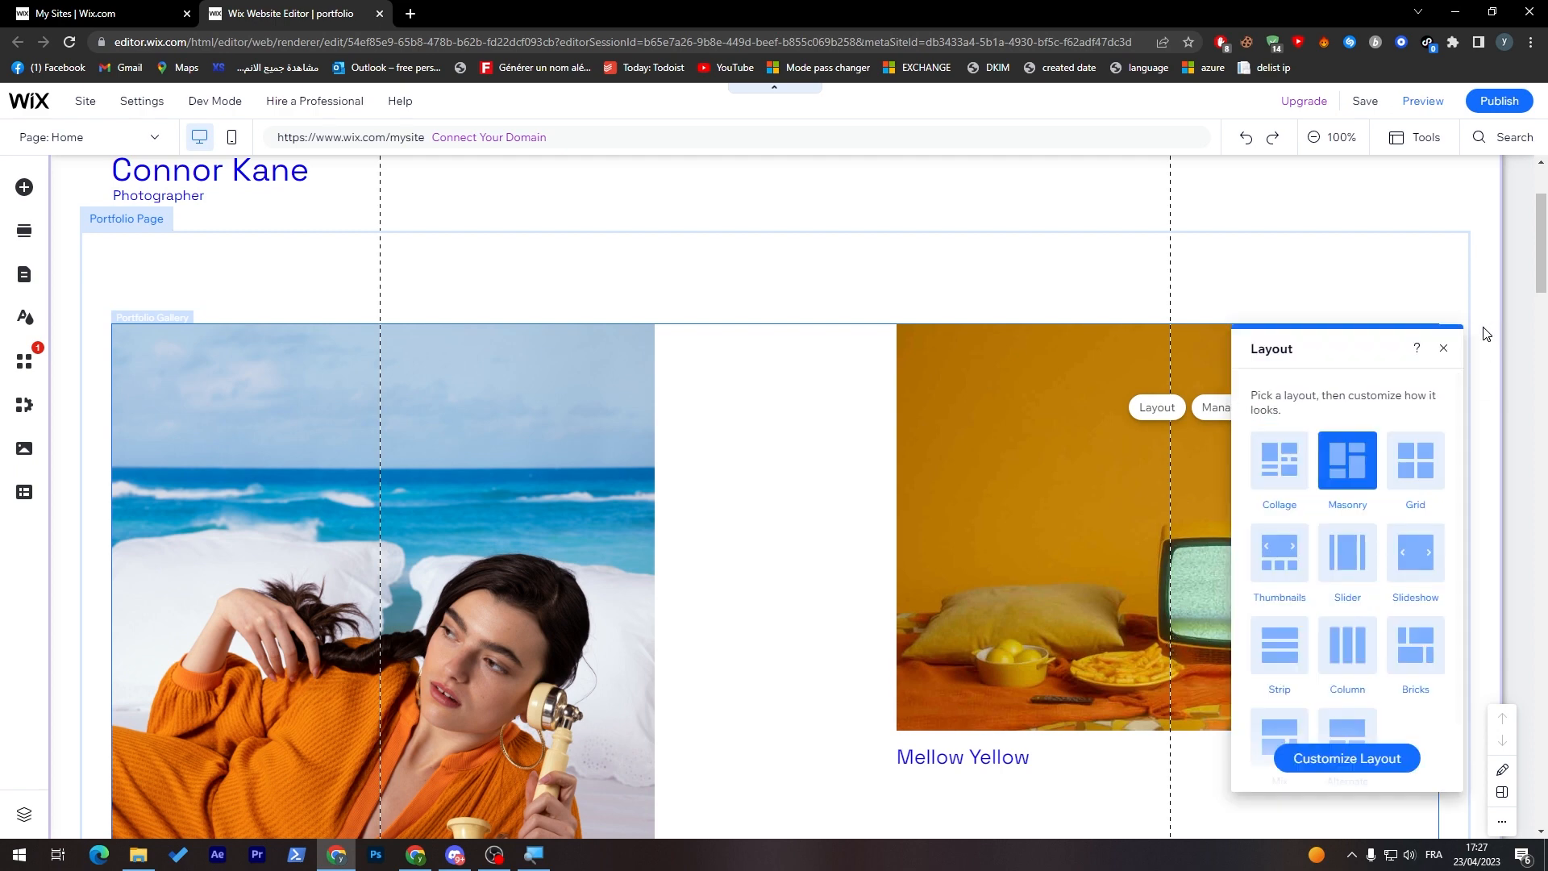
{"action": "left_click", "coordinate": [1172, 619]}
{"action": "double_click", "coordinate": [335, 693]}
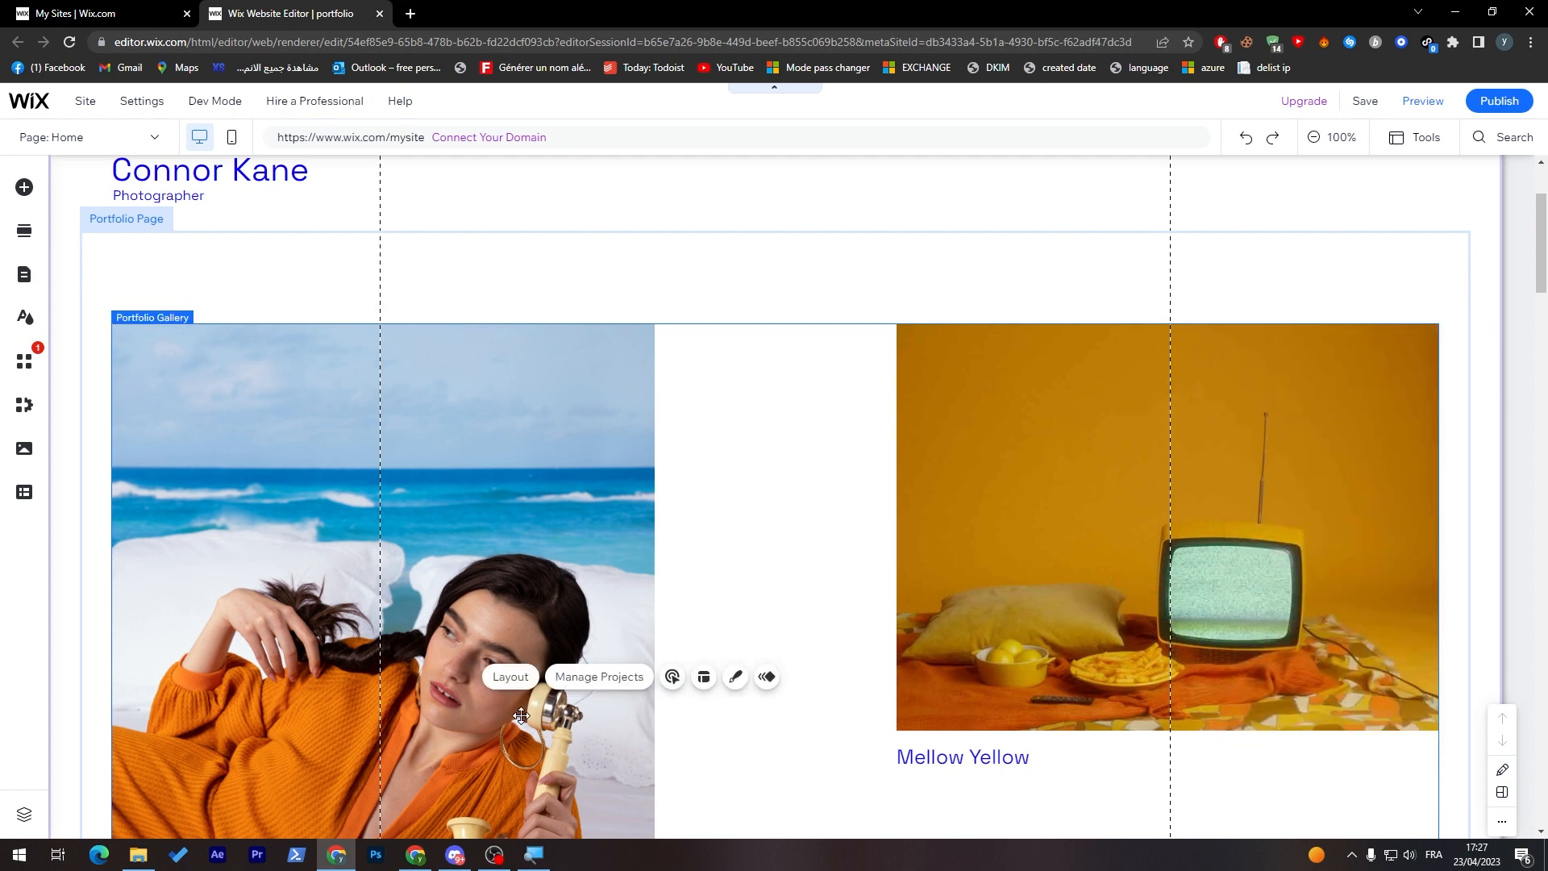
{"action": "left_click", "coordinate": [334, 694]}
{"action": "left_click", "coordinate": [335, 693]}
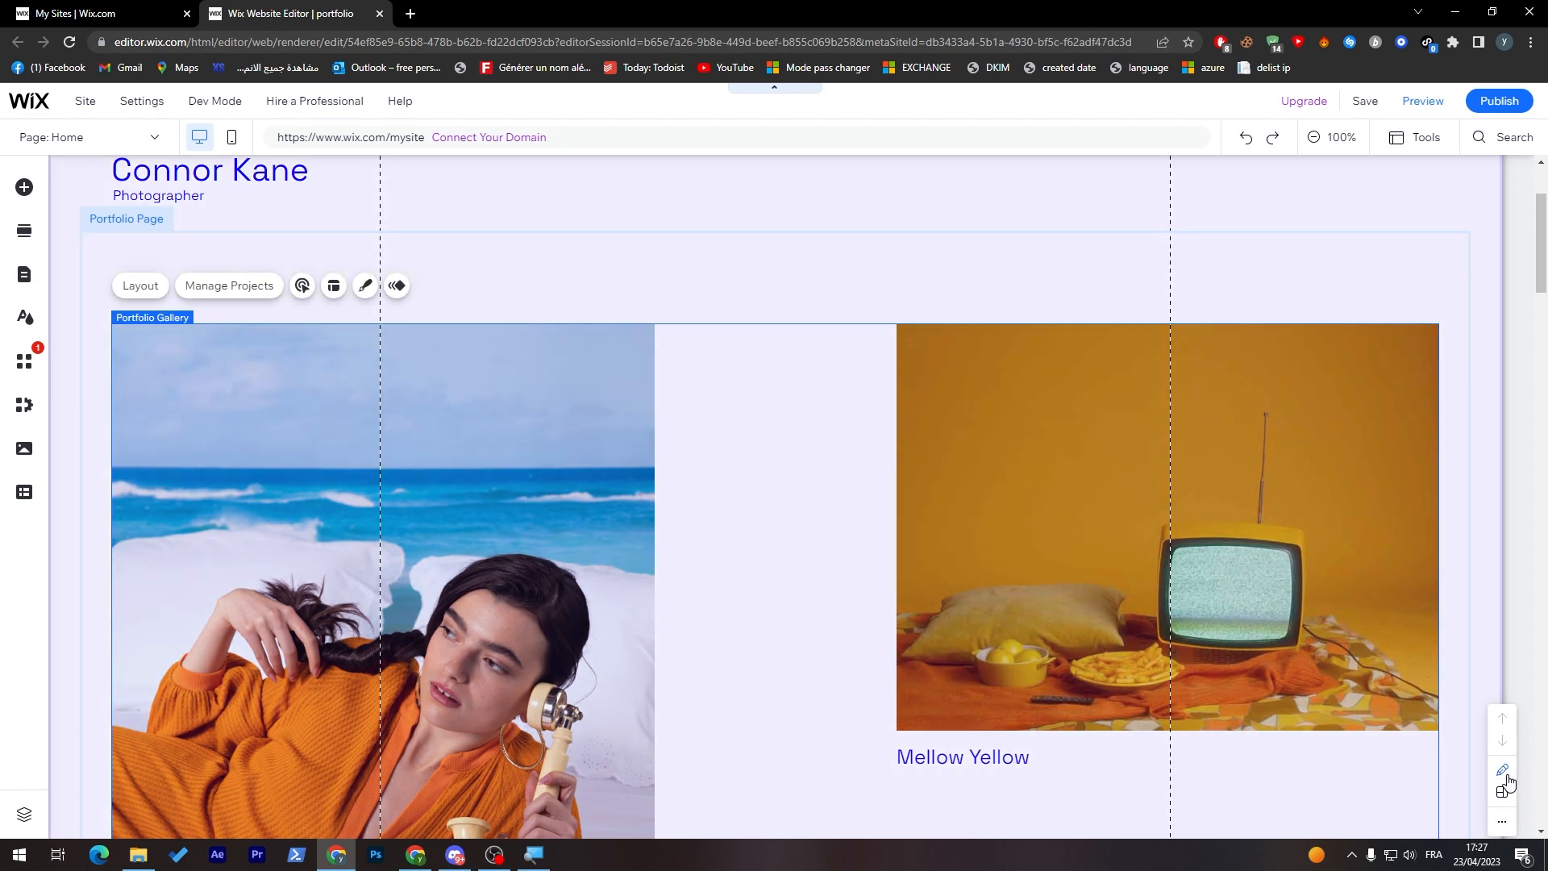
Step: Open the portfolio's project manager from the gallery section and open the Spring Collection project for editing
{"action": "left_click", "coordinate": [1503, 771]}
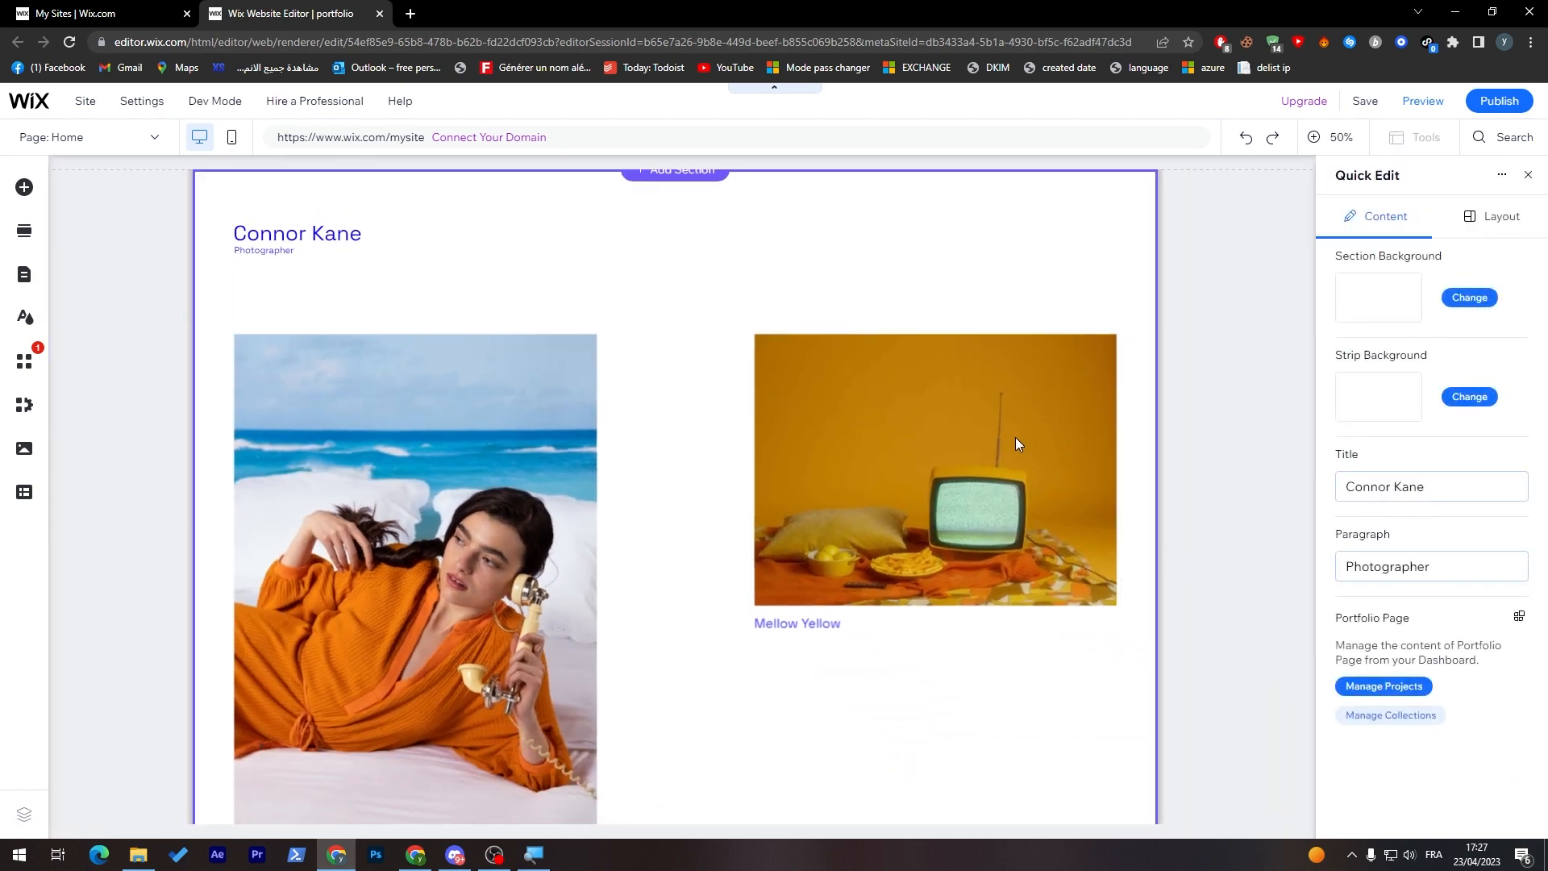
{"action": "left_click", "coordinate": [1015, 437]}
{"action": "double_click", "coordinate": [1019, 443]}
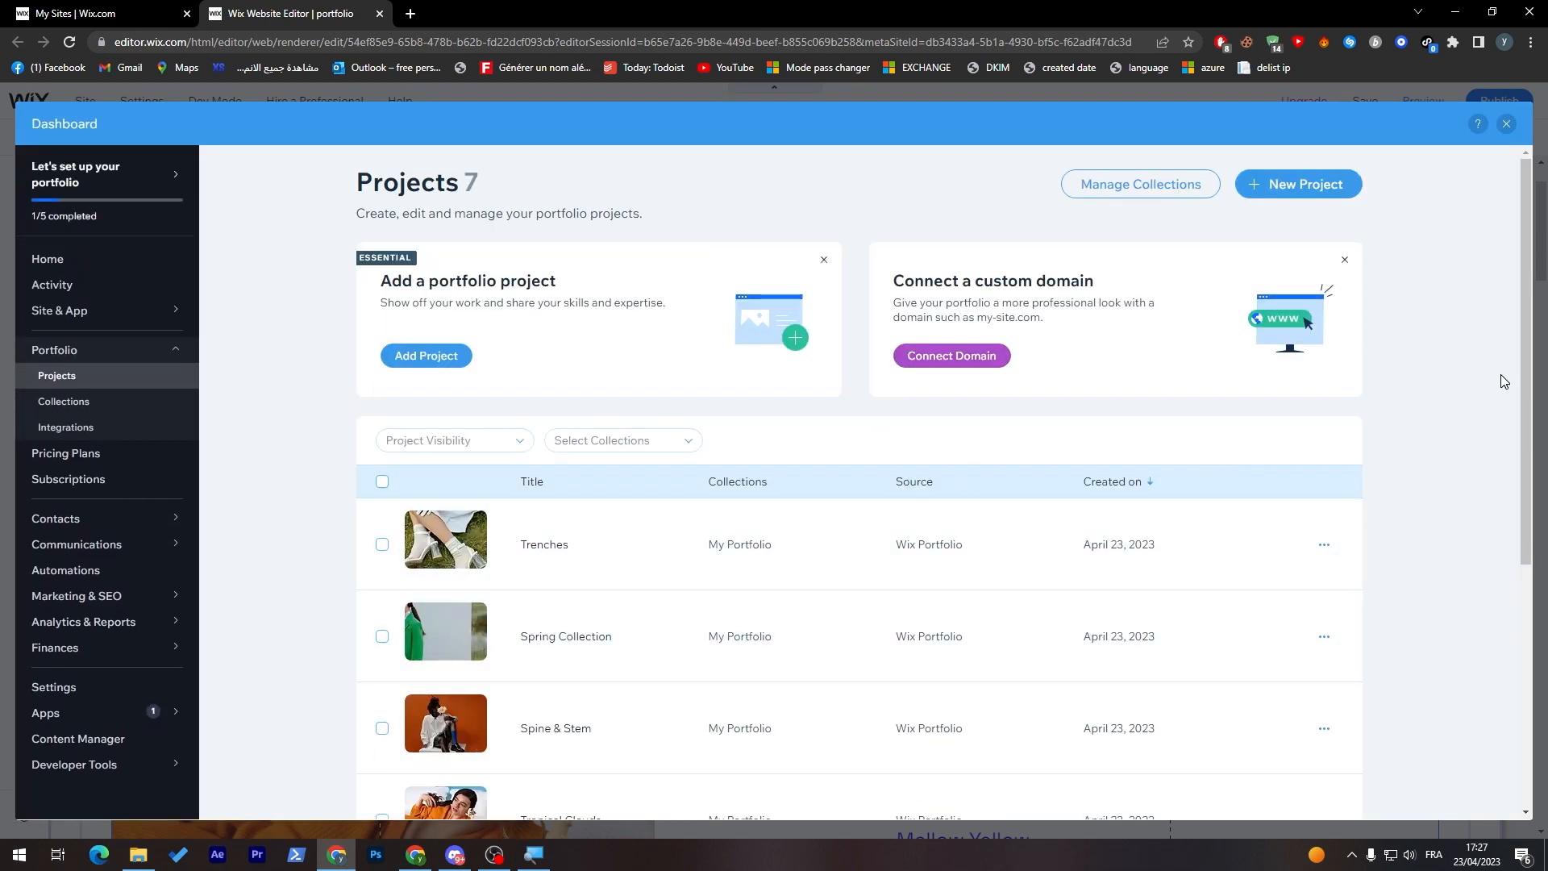
{"action": "scroll", "coordinate": [1469, 632], "scroll_direction": "down", "scroll_amount": 3}
{"action": "scroll", "coordinate": [1442, 558], "scroll_direction": "up", "scroll_amount": 1}
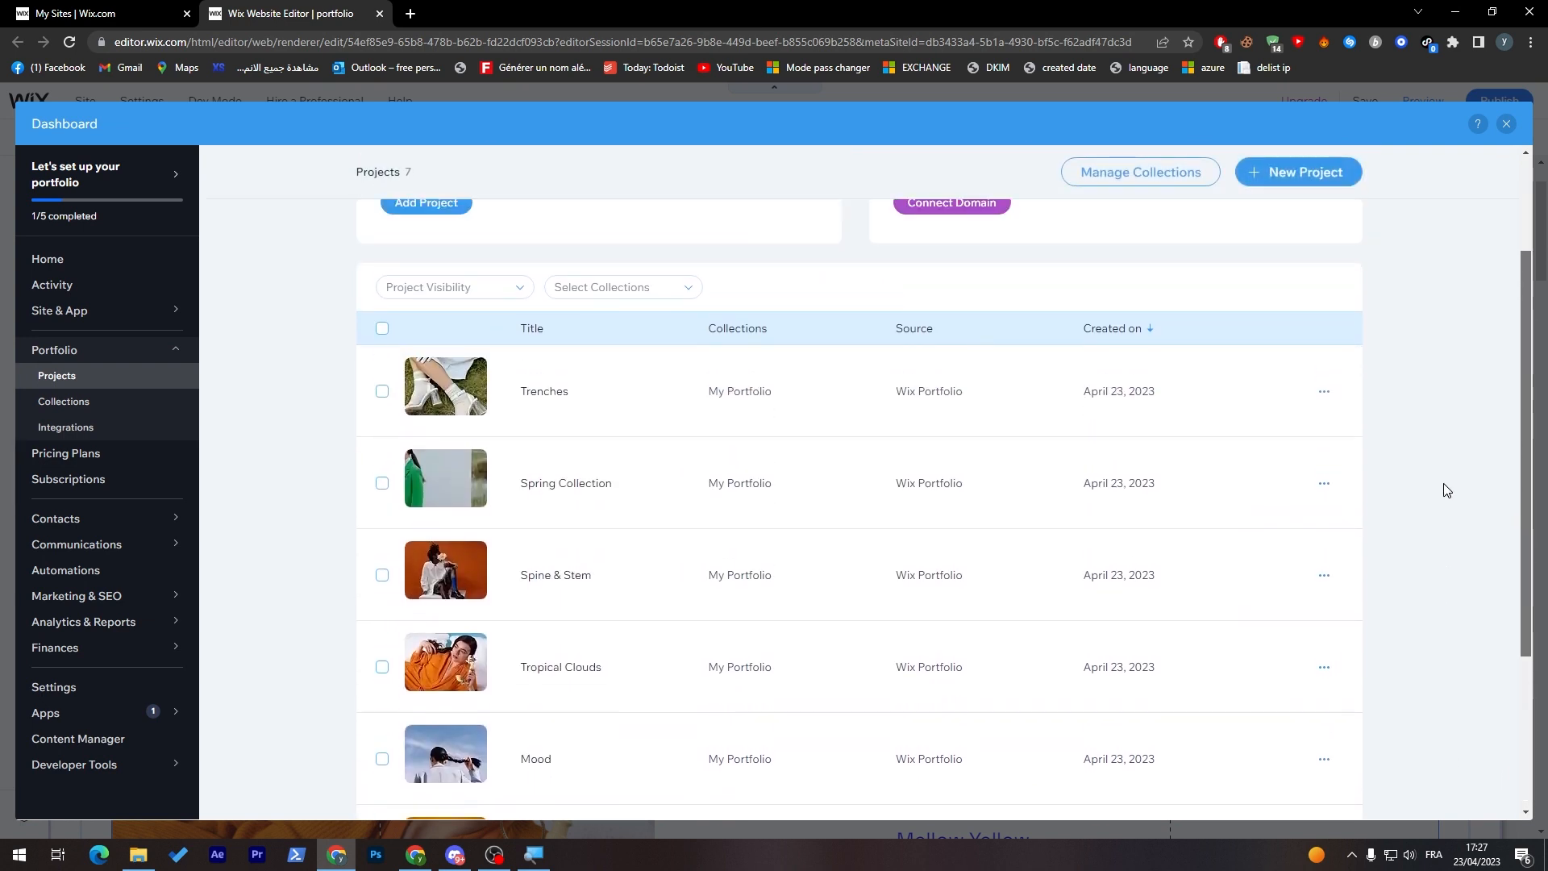
{"action": "mouse_move", "coordinate": [1261, 507]}
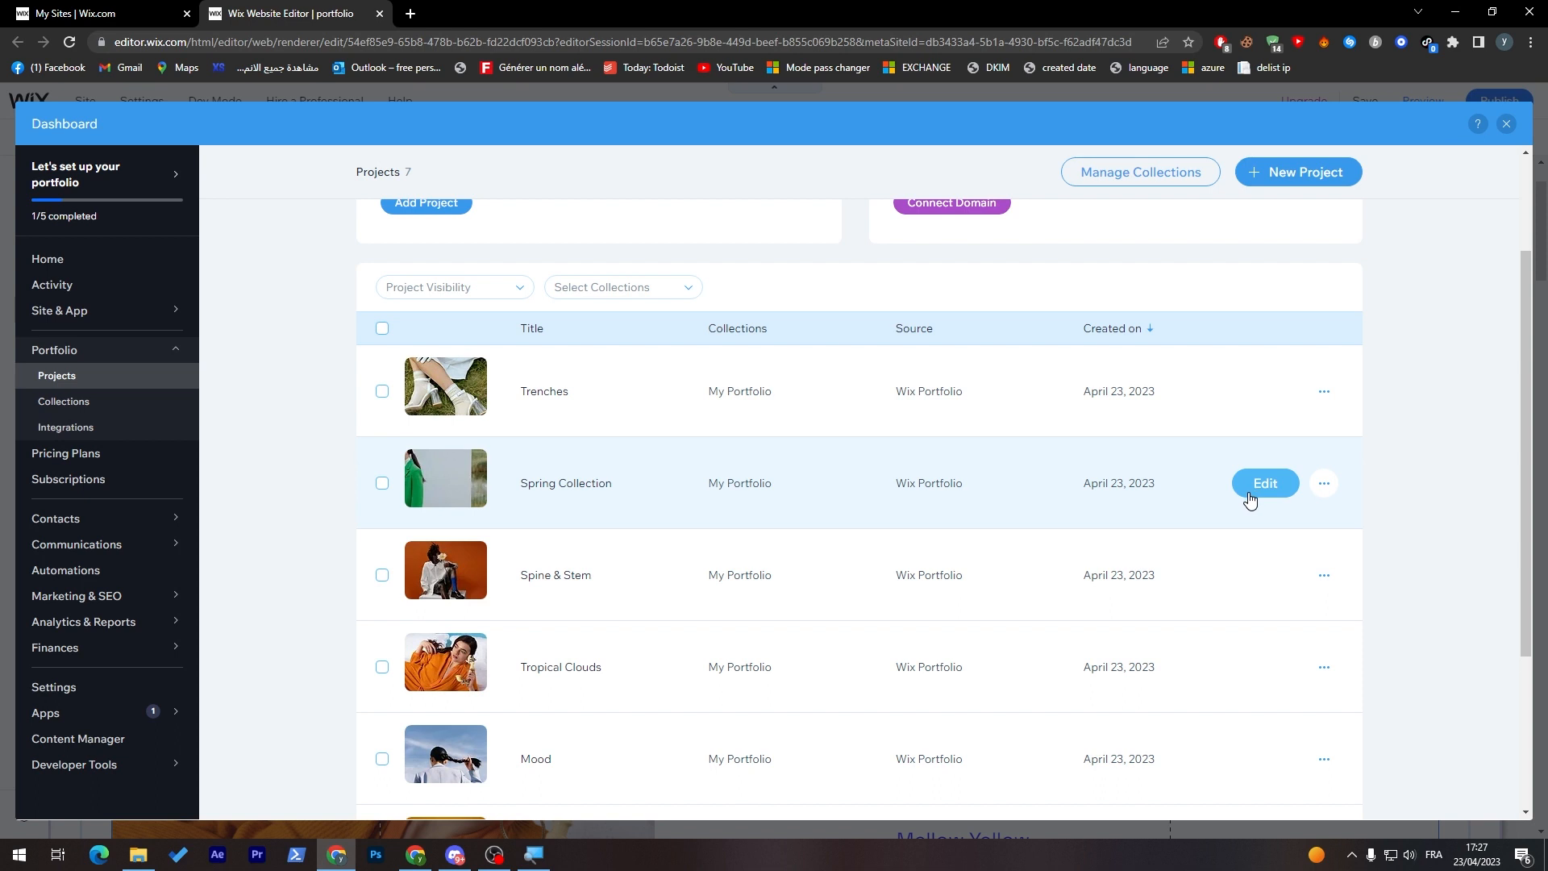
{"action": "left_click", "coordinate": [1249, 494]}
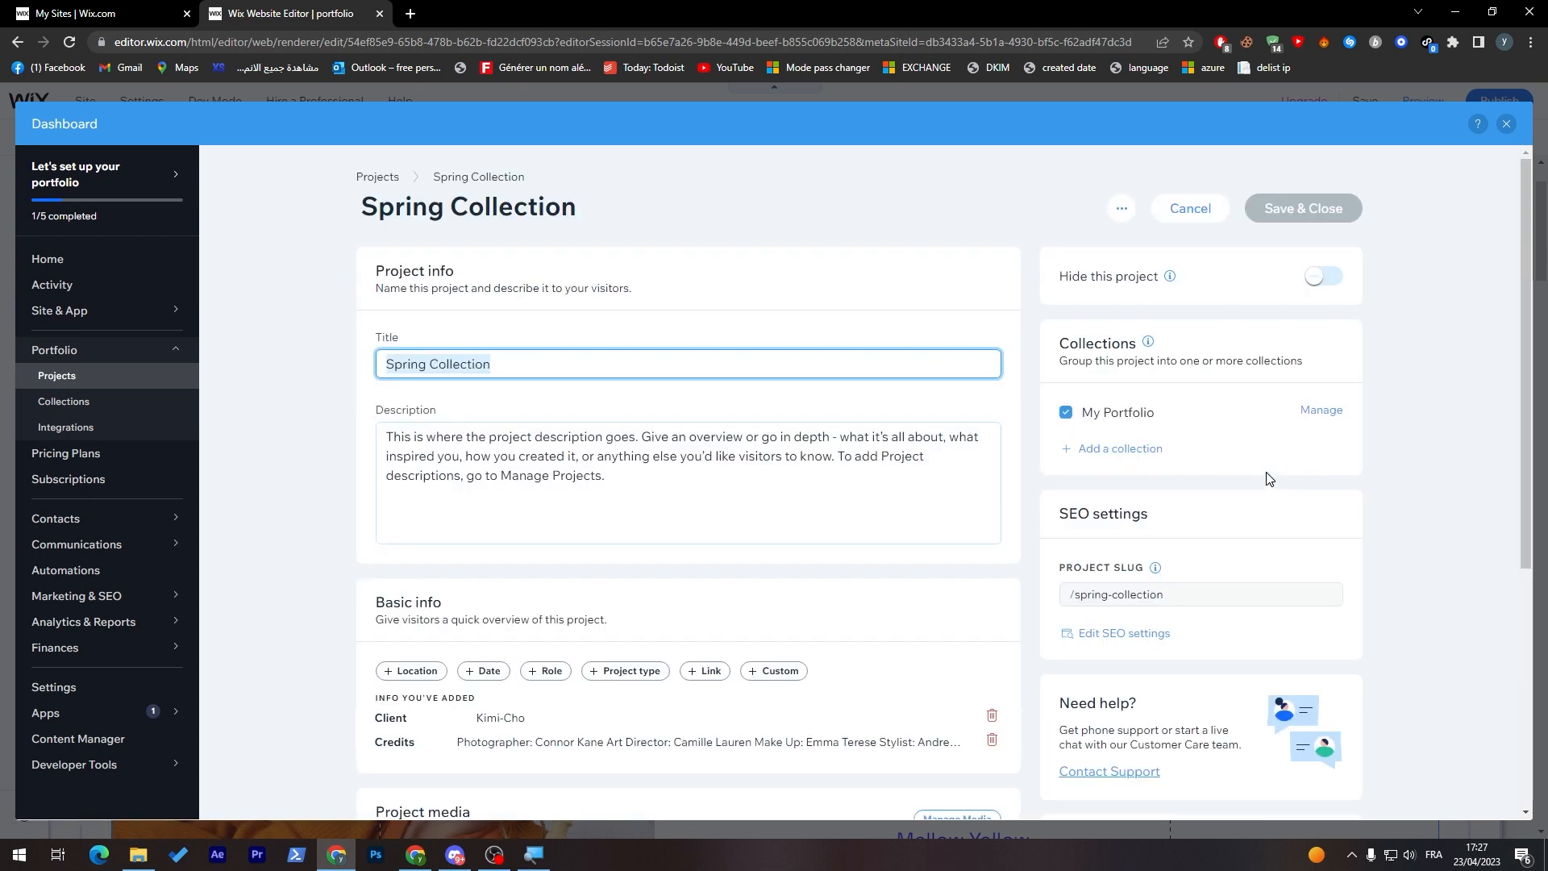
Step: Delete all the existing images from the Spring Collection project's media
{"action": "left_click_drag", "start_coordinate": [611, 478], "coordinate": [399, 430]}
{"action": "left_click", "coordinate": [408, 417]}
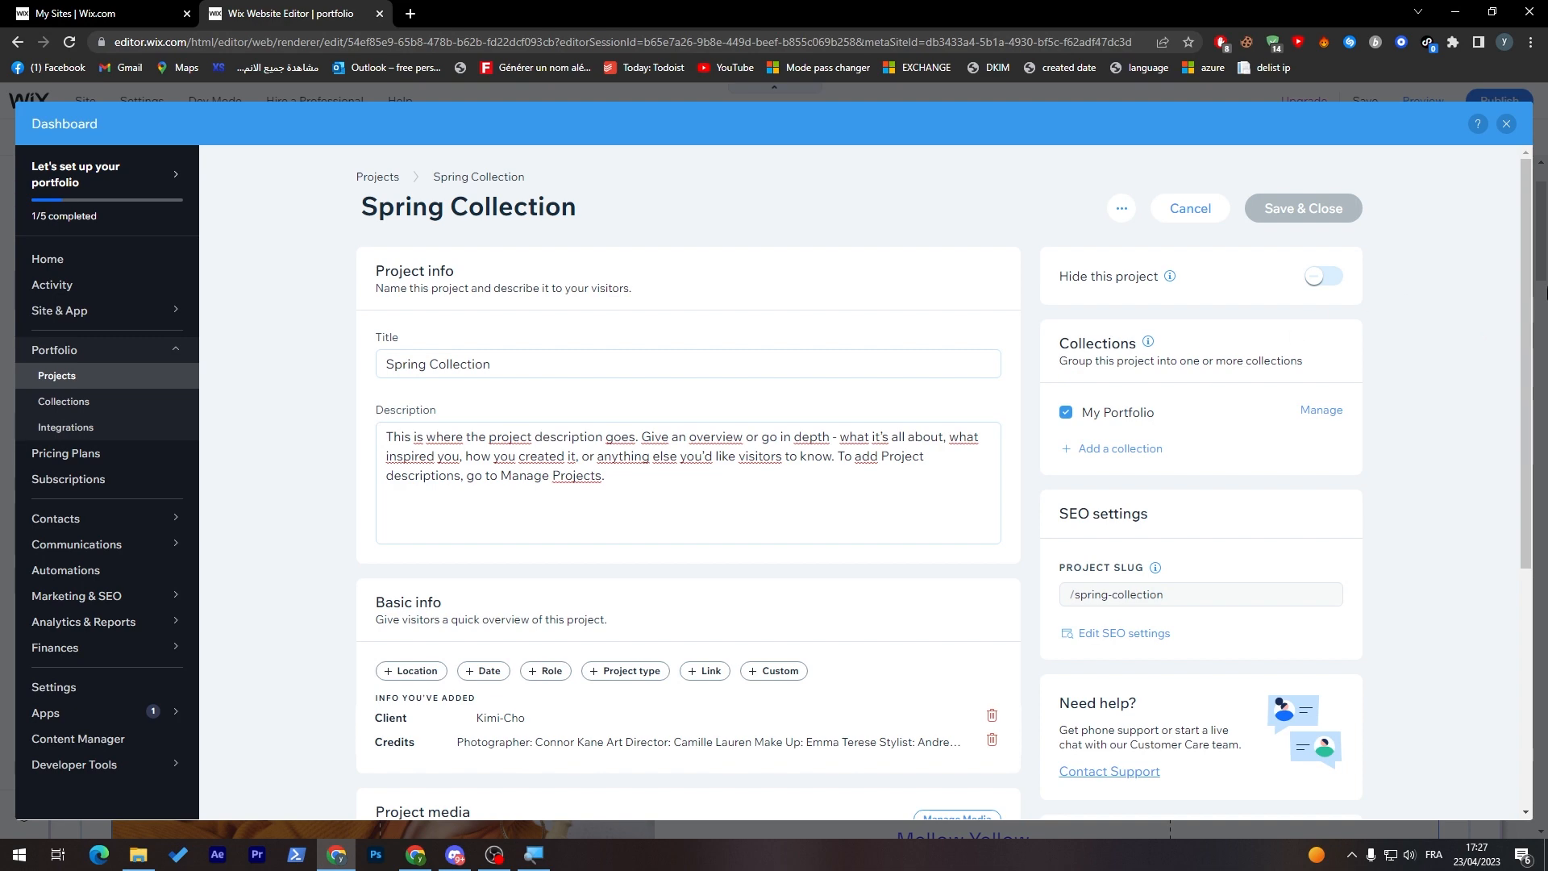
{"action": "left_click_drag", "start_coordinate": [1536, 299], "coordinate": [1536, 536]}
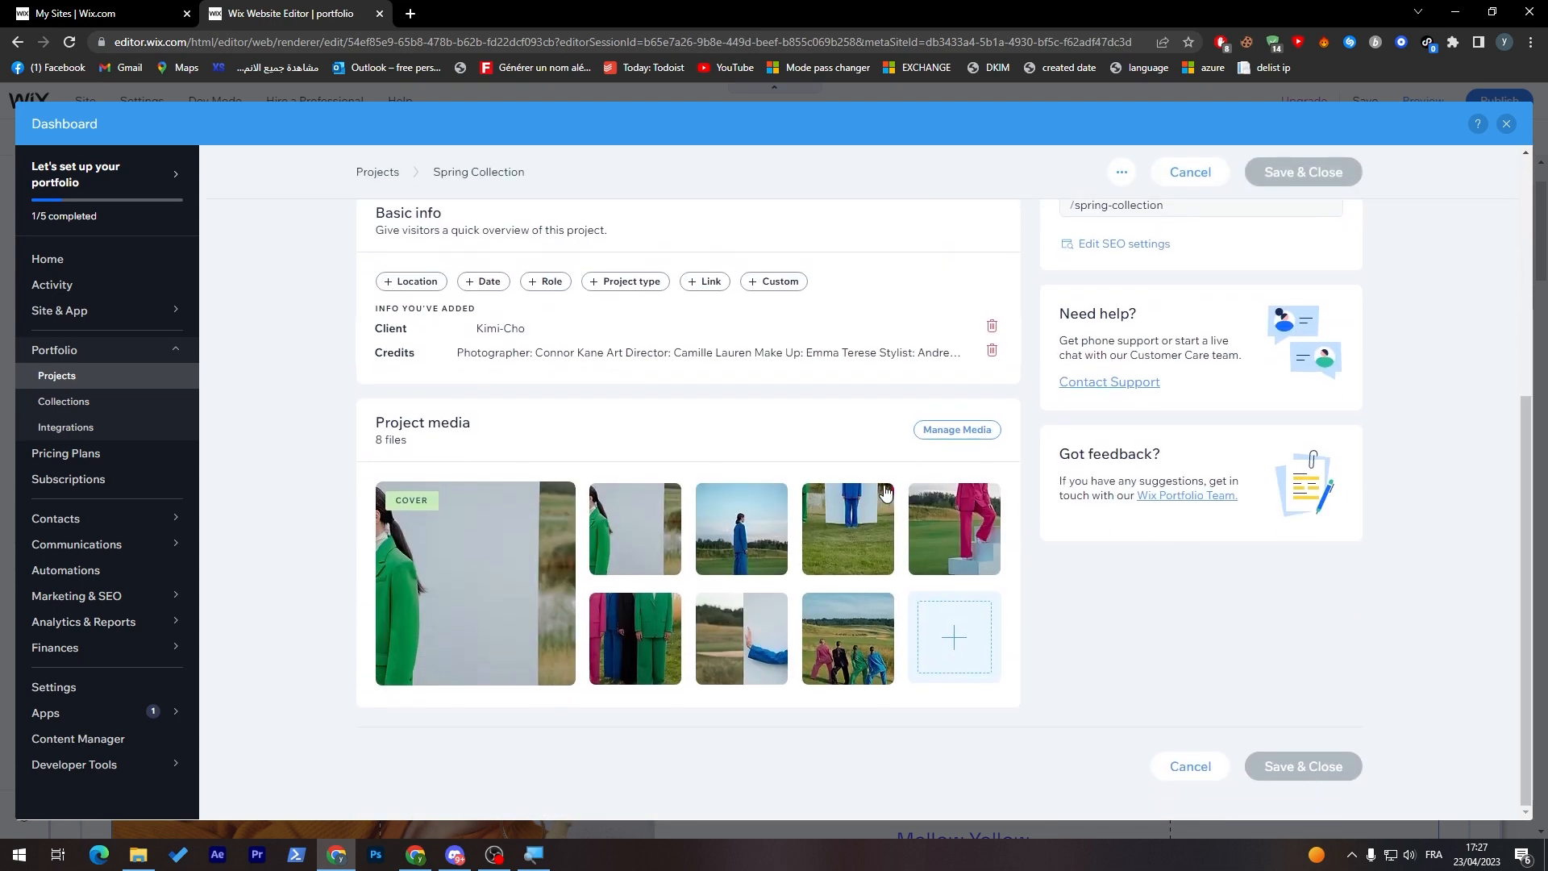
{"action": "left_click", "coordinate": [961, 433]}
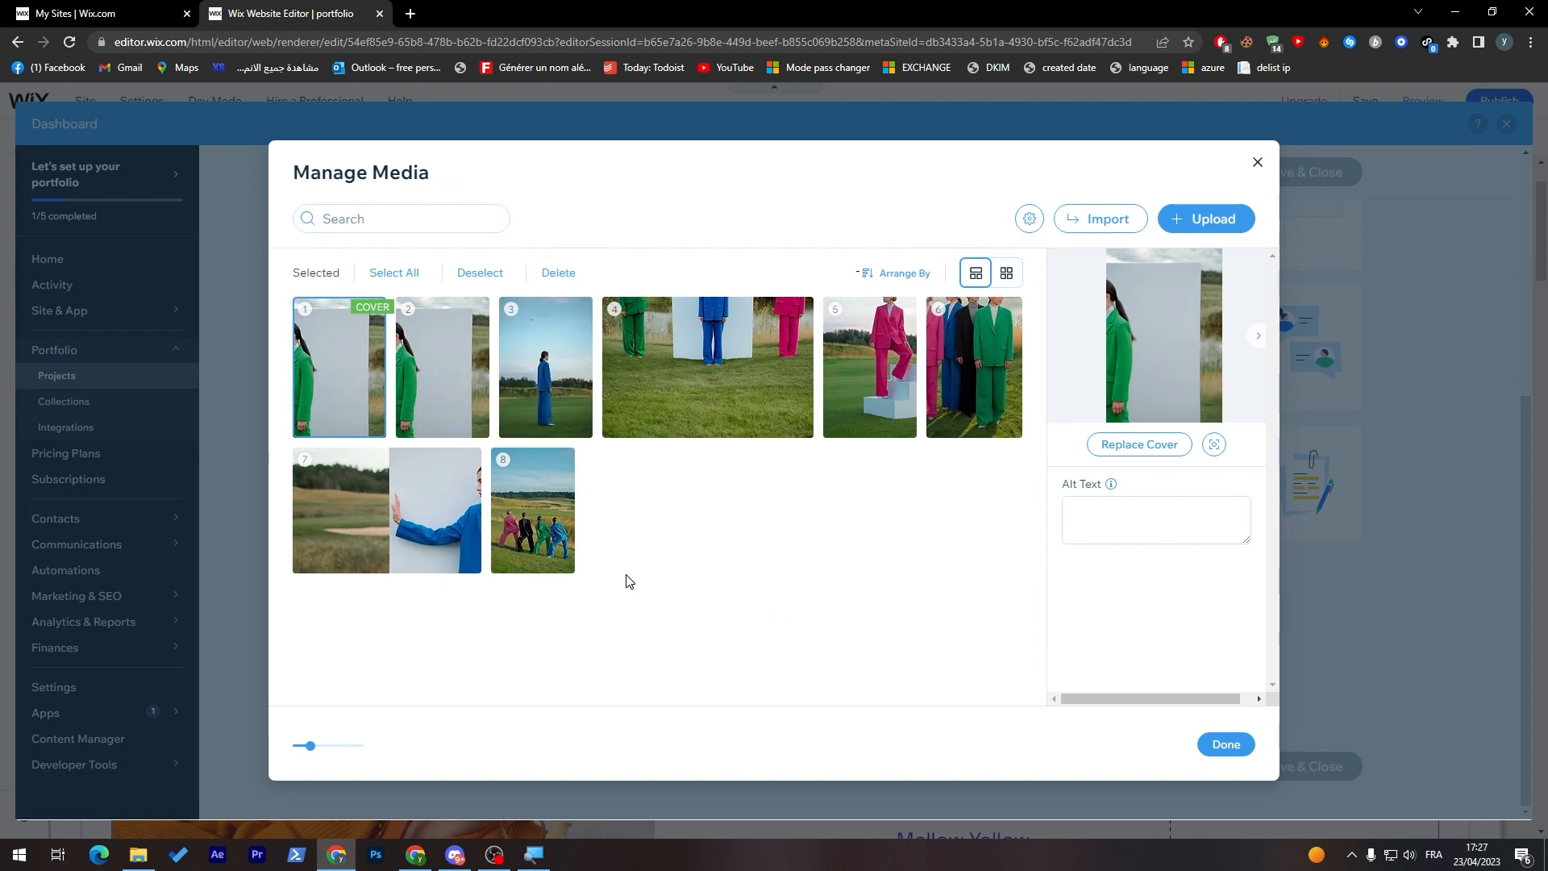
{"action": "left_click", "coordinate": [394, 273]}
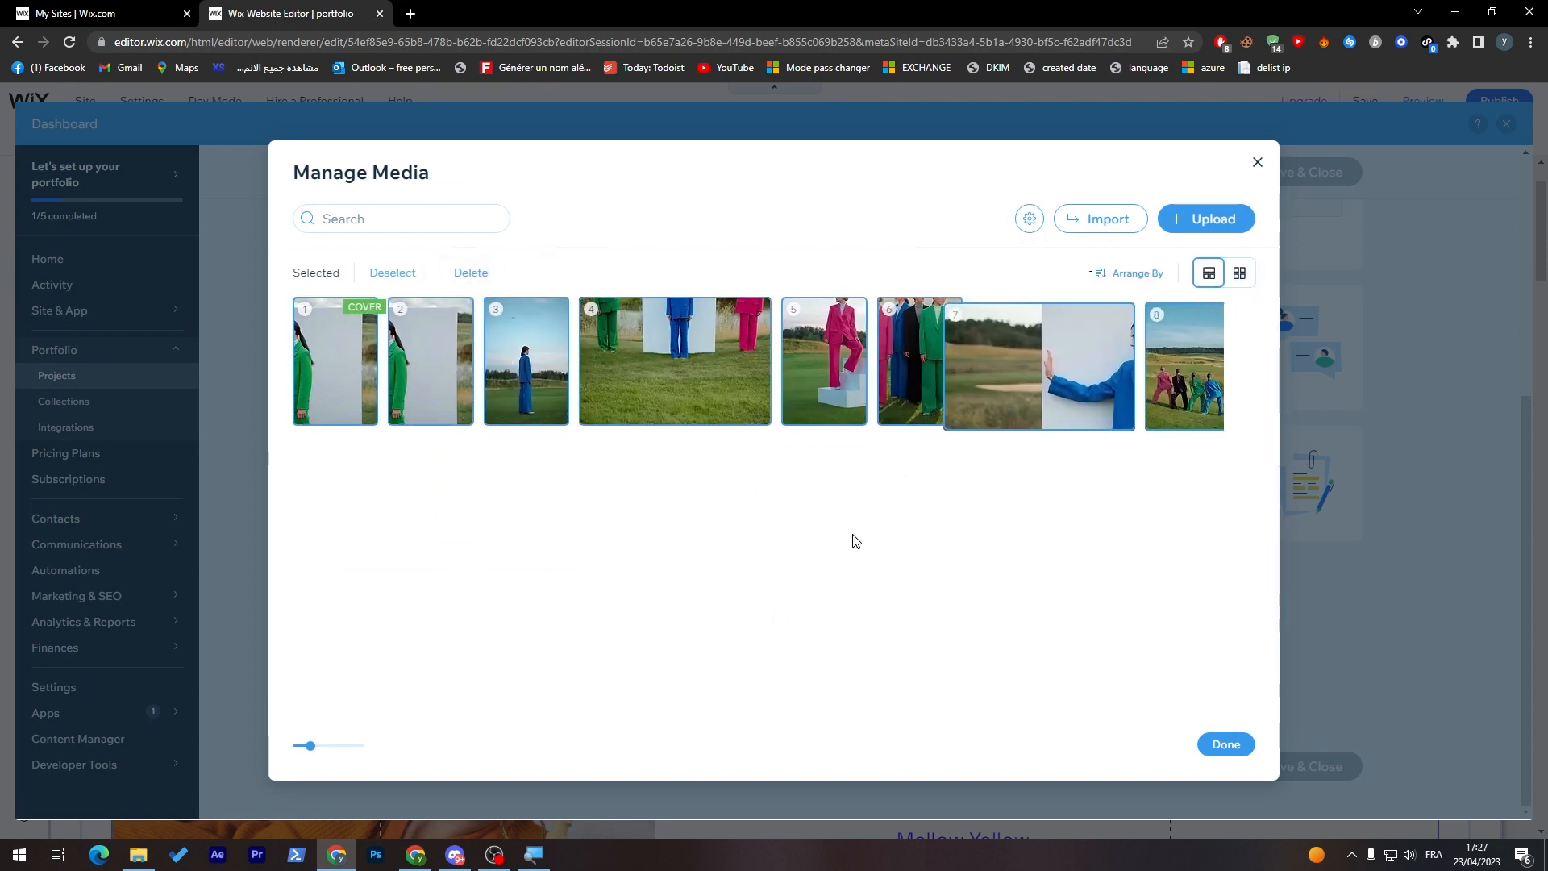
{"action": "left_click", "coordinate": [473, 273]}
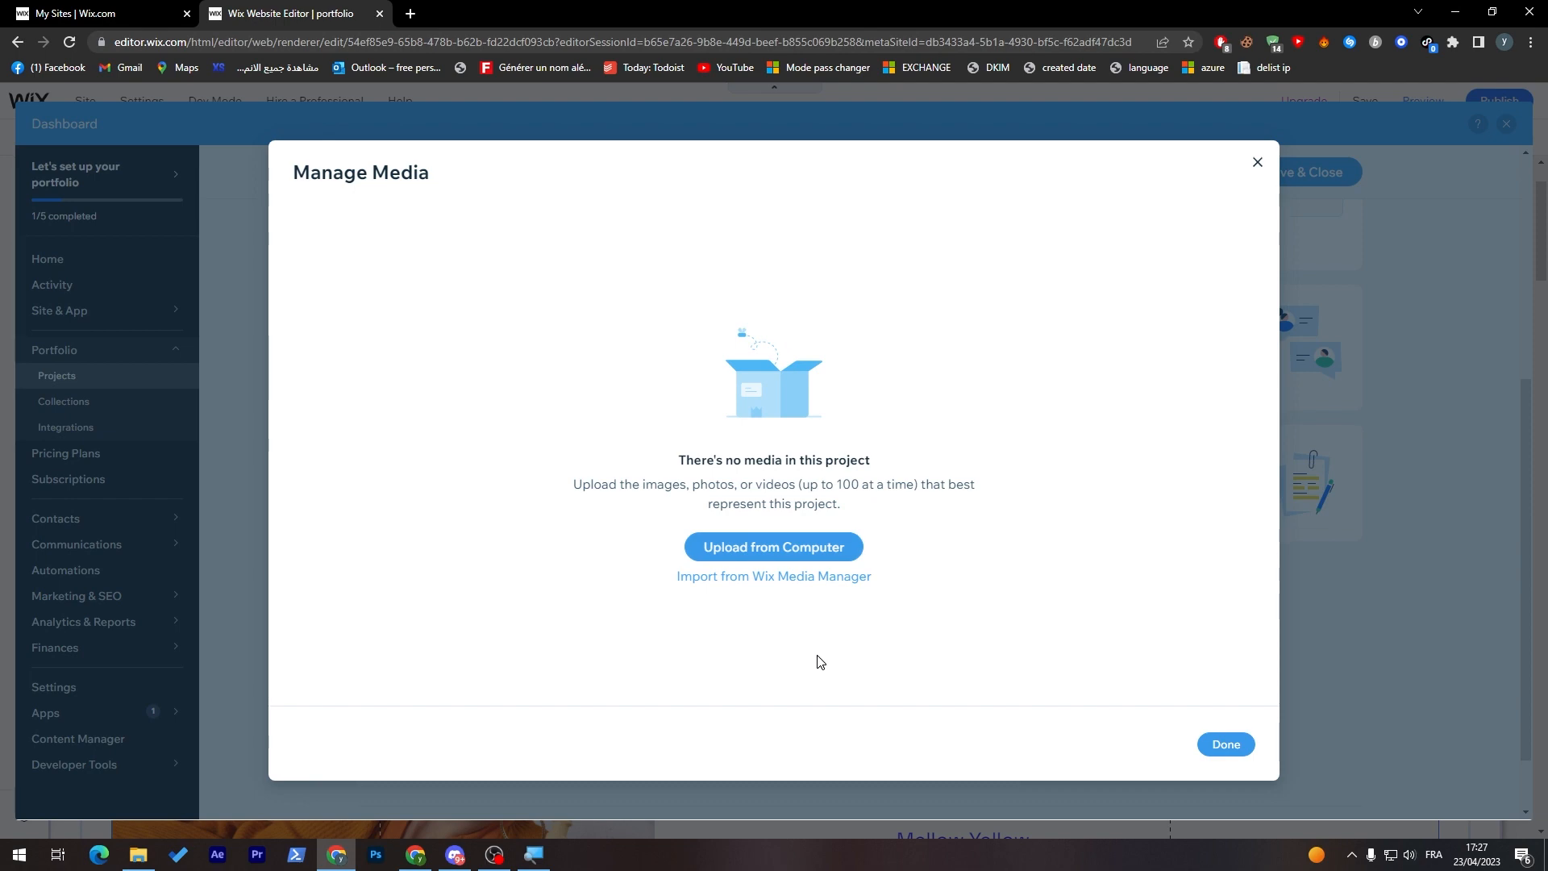
Step: Upload the code-monitor icon image from the Downloads folder to the Spring Collection project, save the project and return to the site editor
{"action": "left_click", "coordinate": [742, 547]}
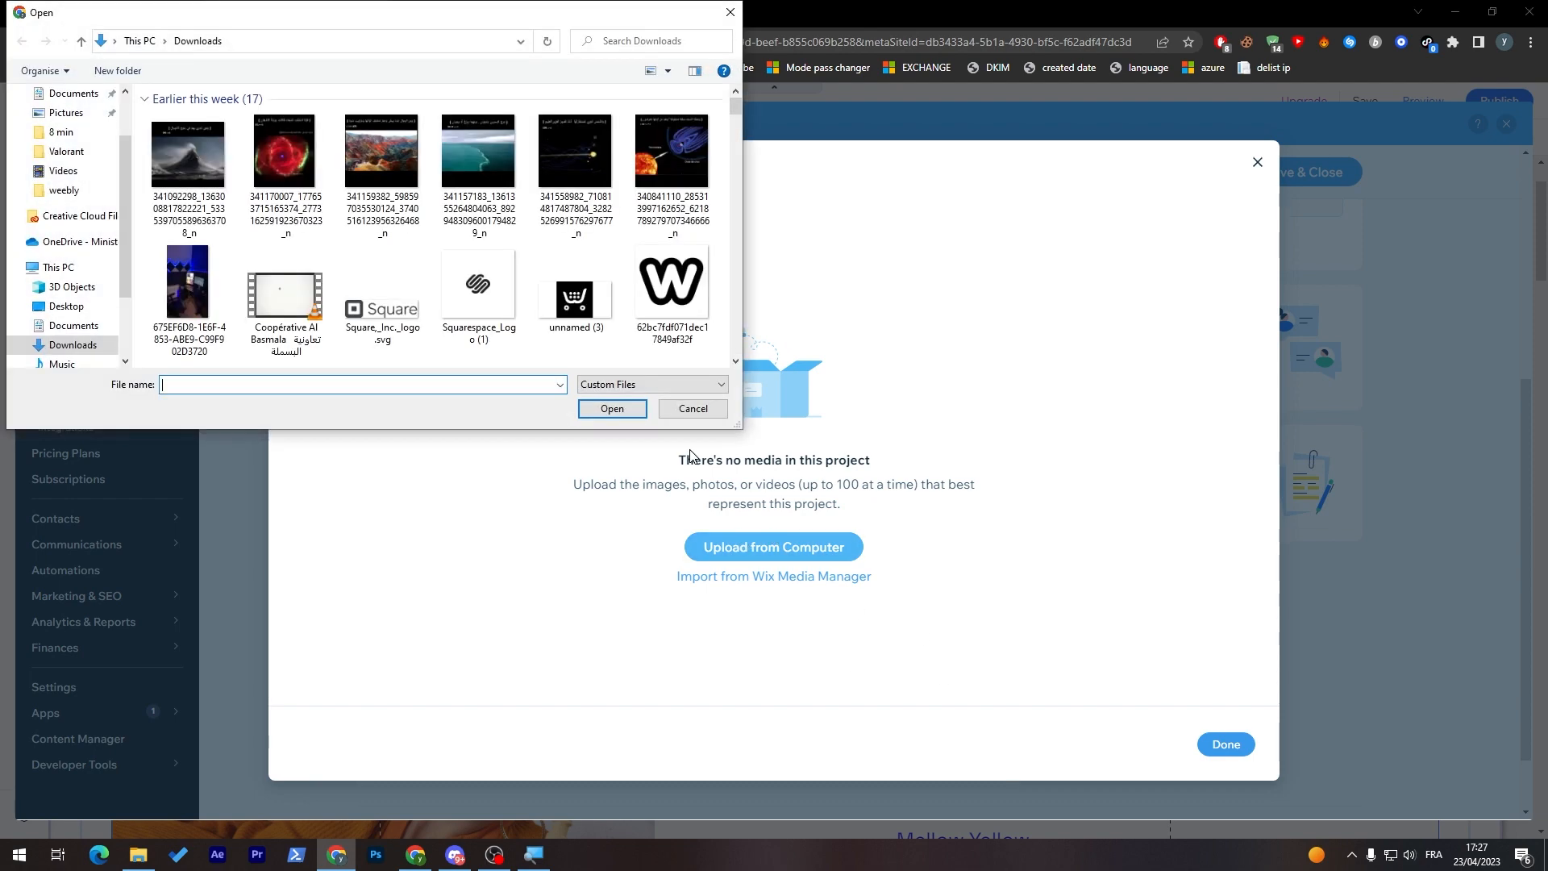
{"action": "scroll", "coordinate": [734, 153], "scroll_direction": "down", "scroll_amount": 10}
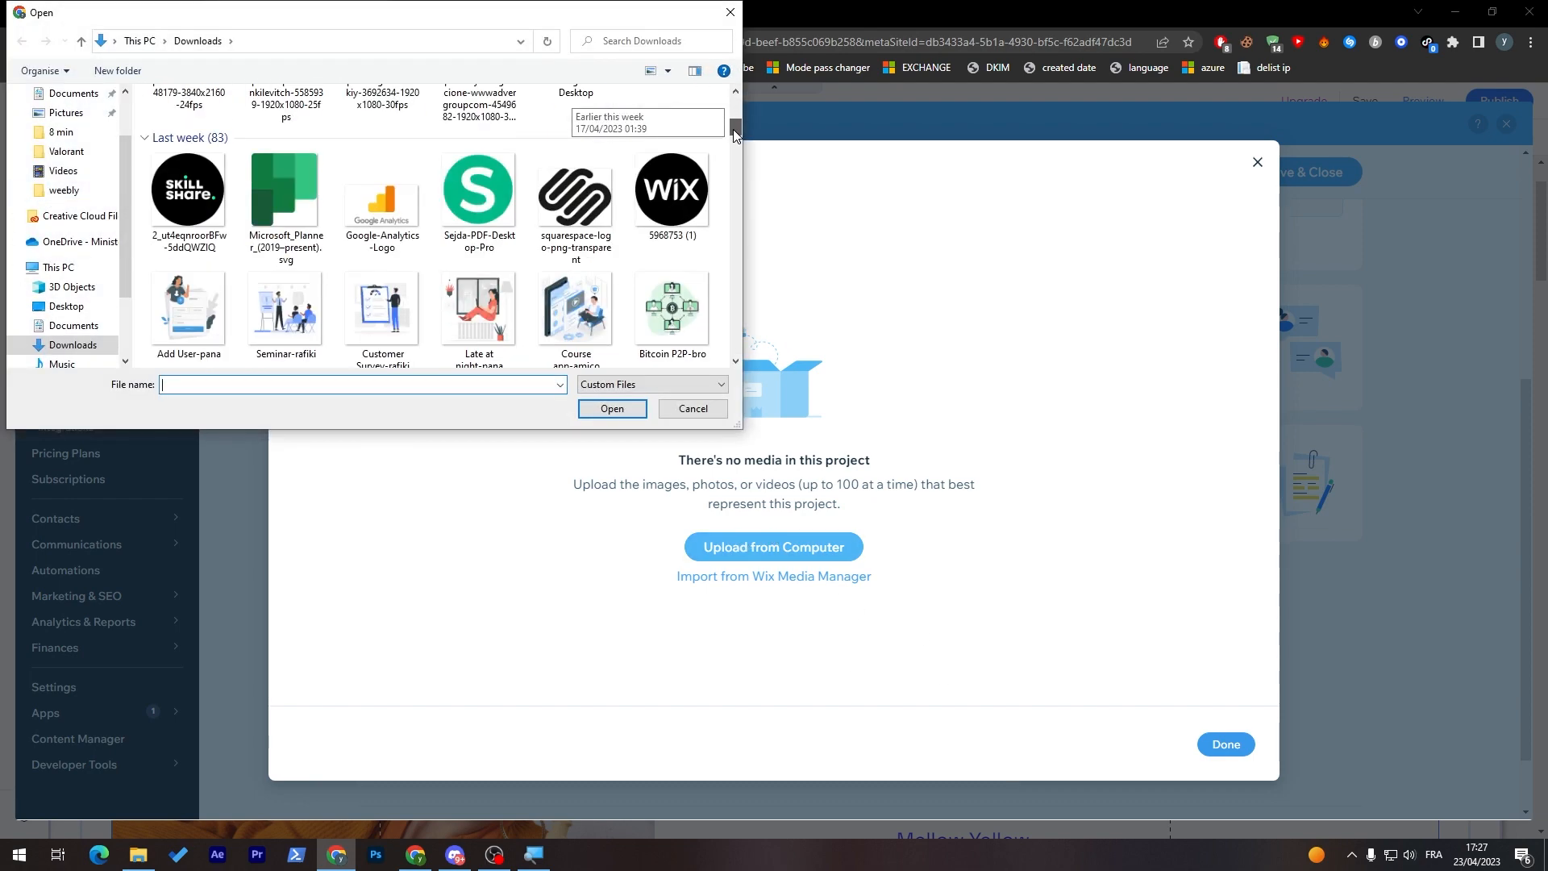
{"action": "double_click", "coordinate": [479, 206]}
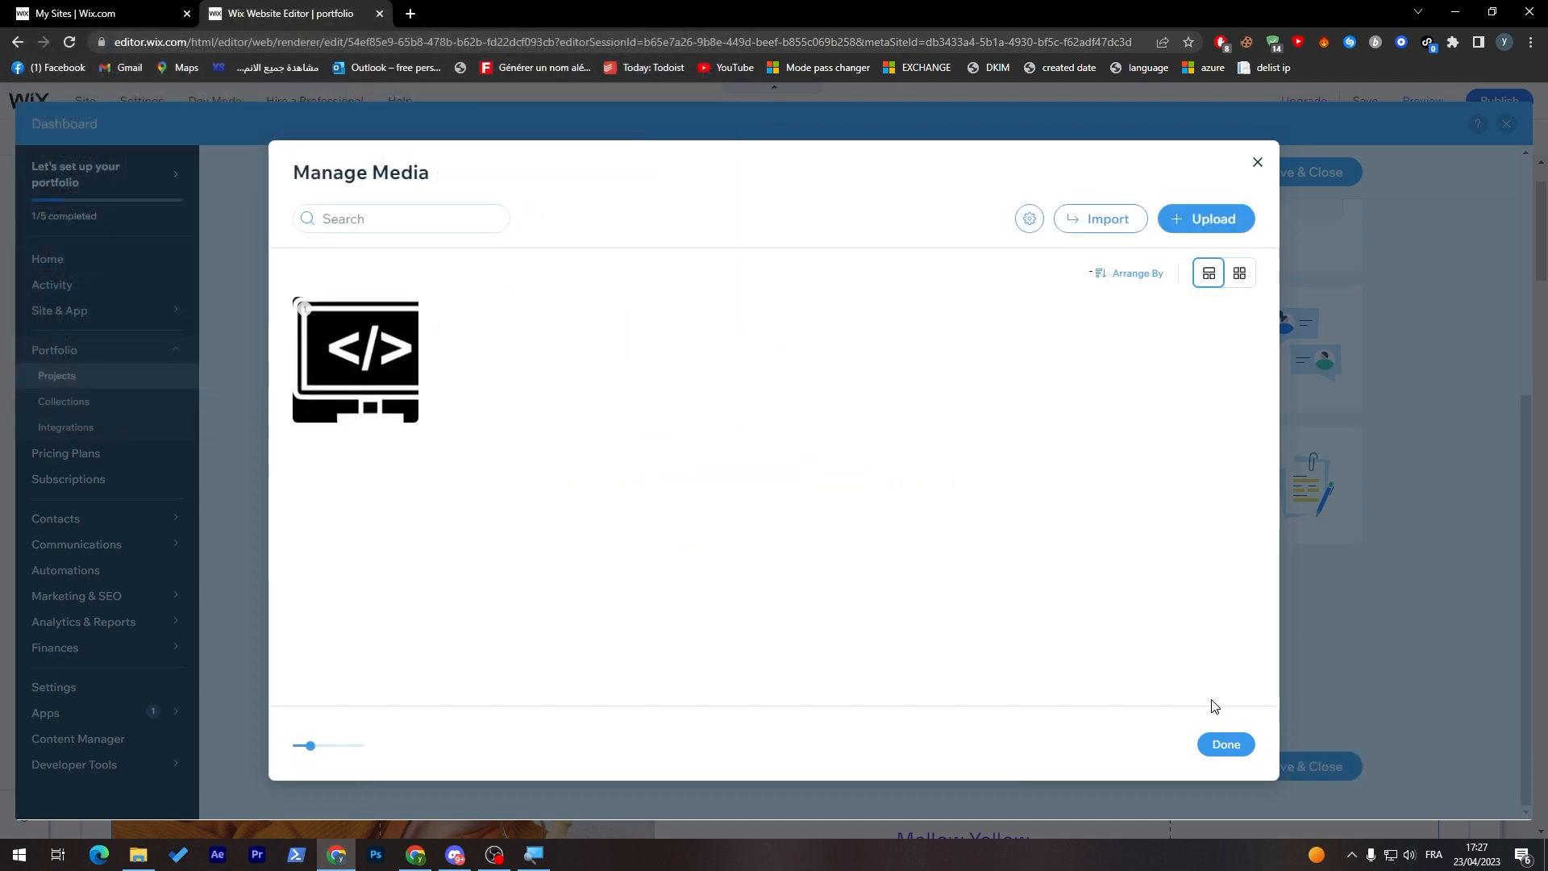
{"action": "left_click", "coordinate": [1223, 745]}
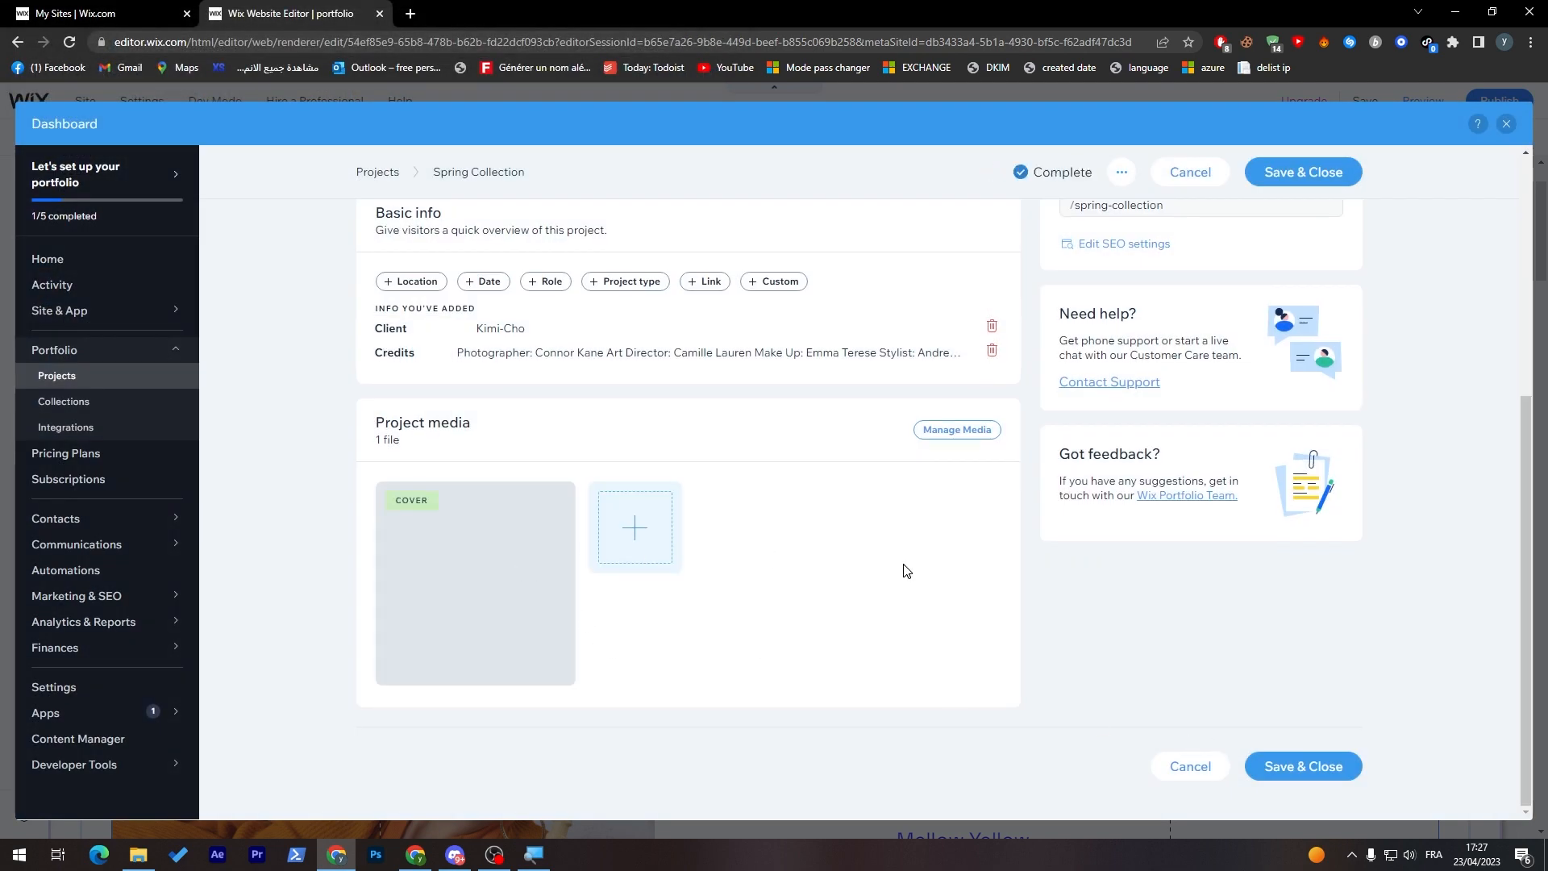
{"action": "left_click", "coordinate": [1343, 764]}
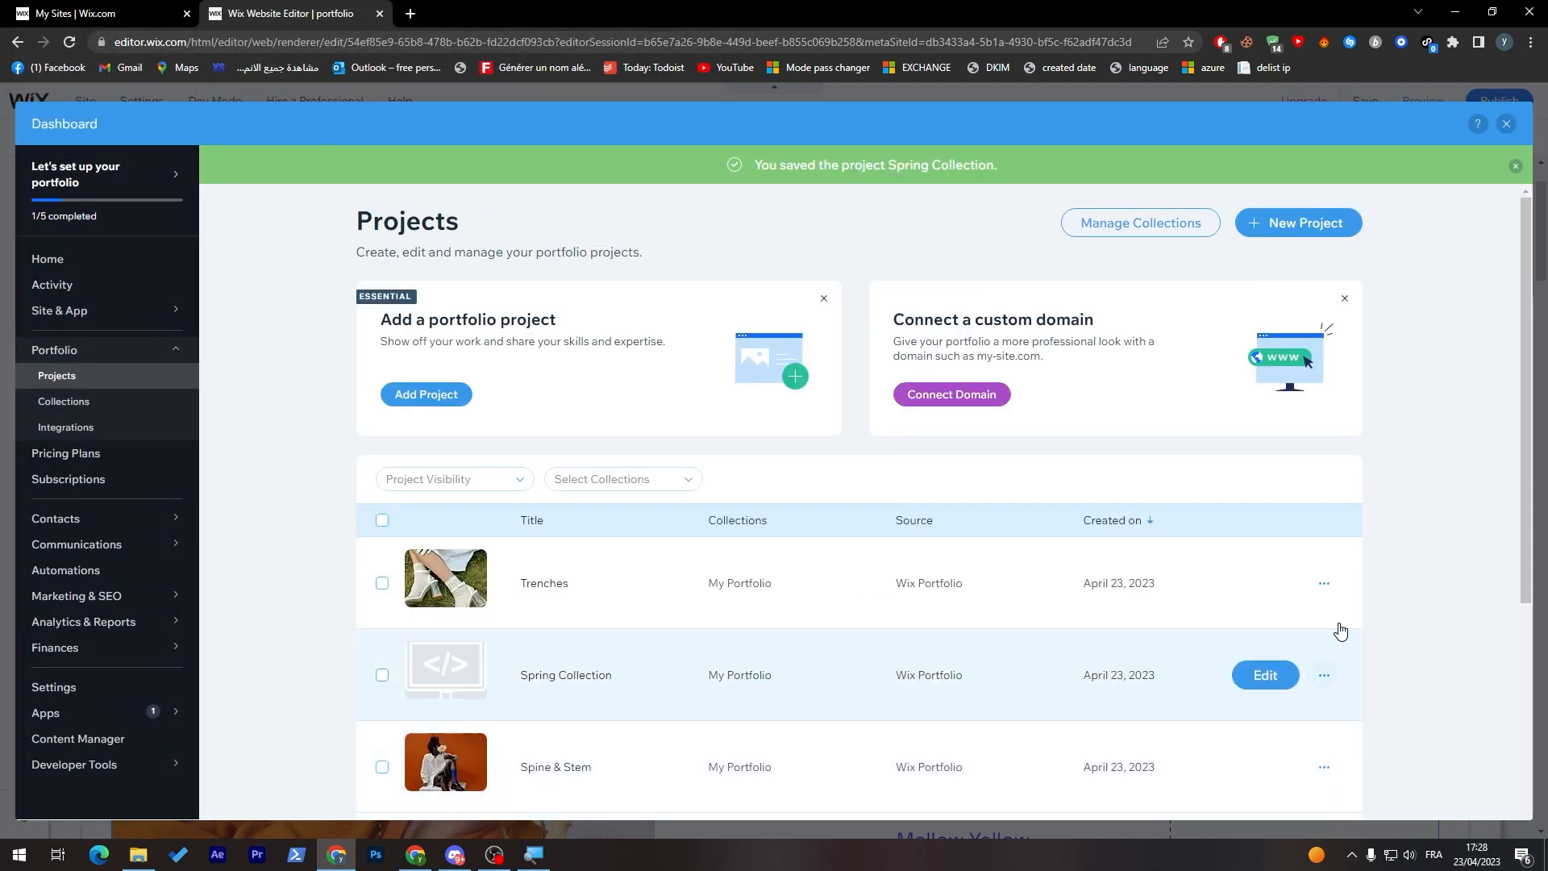
{"action": "left_click", "coordinate": [1505, 124]}
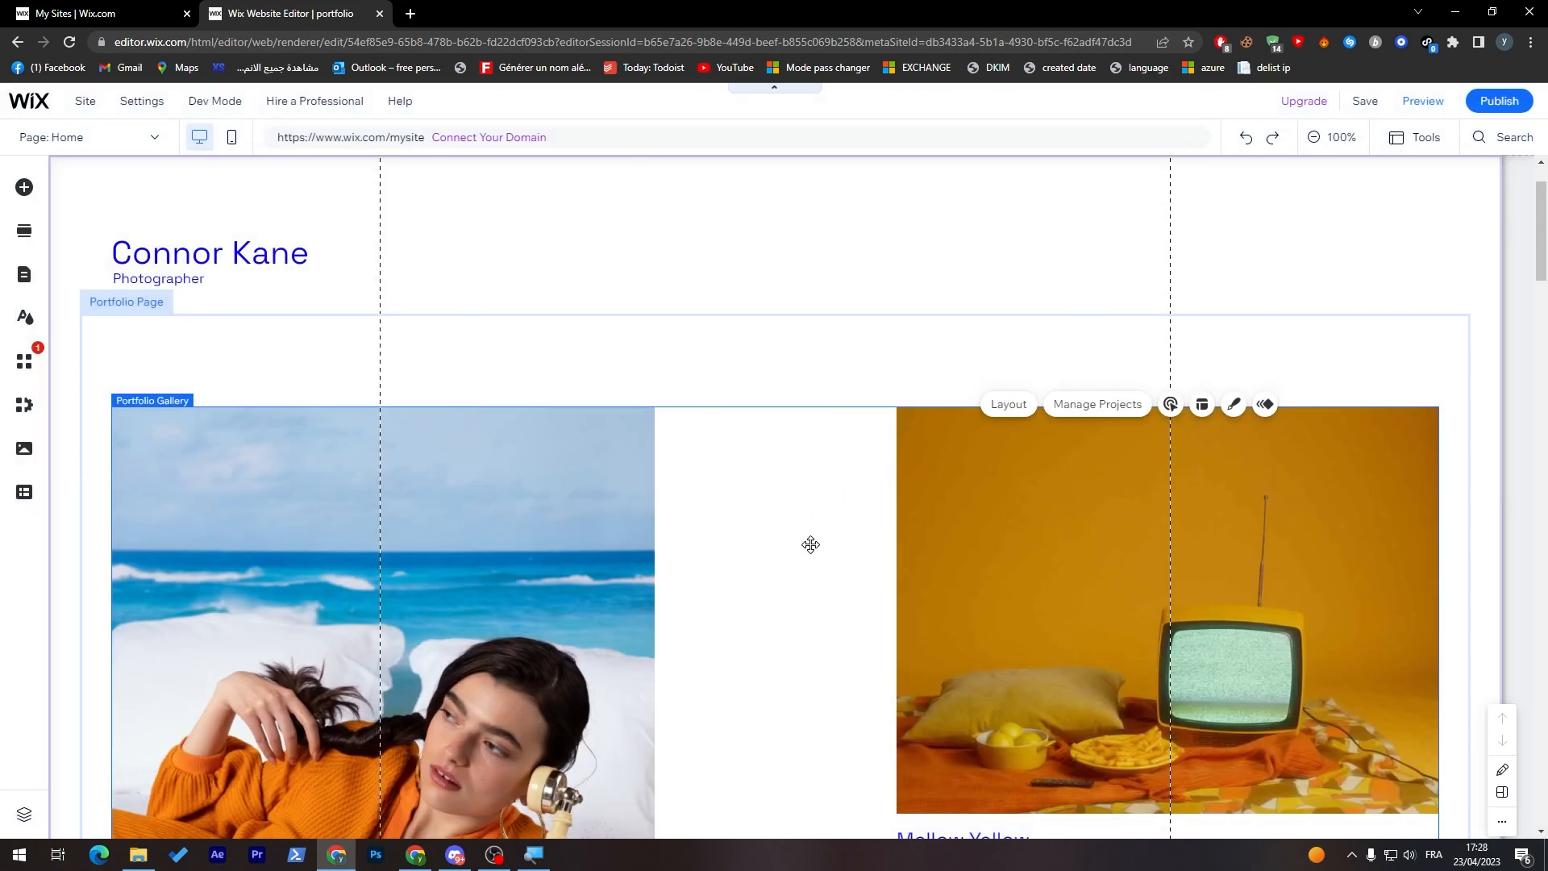
Step: Examine the Home page's portfolio gallery from header to footer, both at 100% and in the 50% zoomed-out view
{"action": "scroll", "coordinate": [1498, 408], "scroll_direction": "down", "scroll_amount": 20}
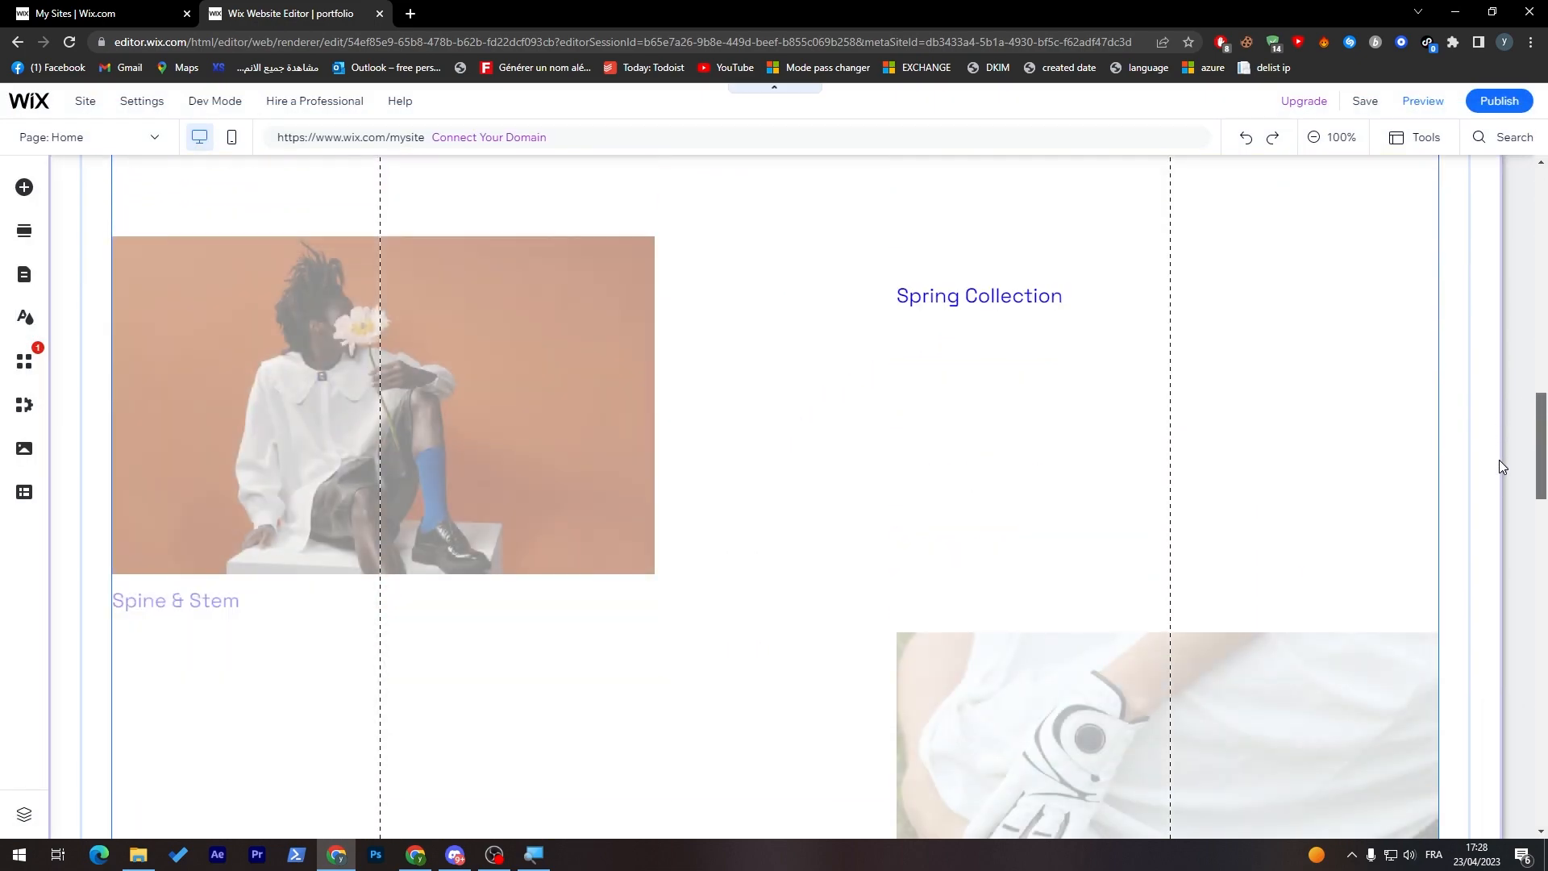
{"action": "scroll", "coordinate": [1488, 611], "scroll_direction": "down", "scroll_amount": 10}
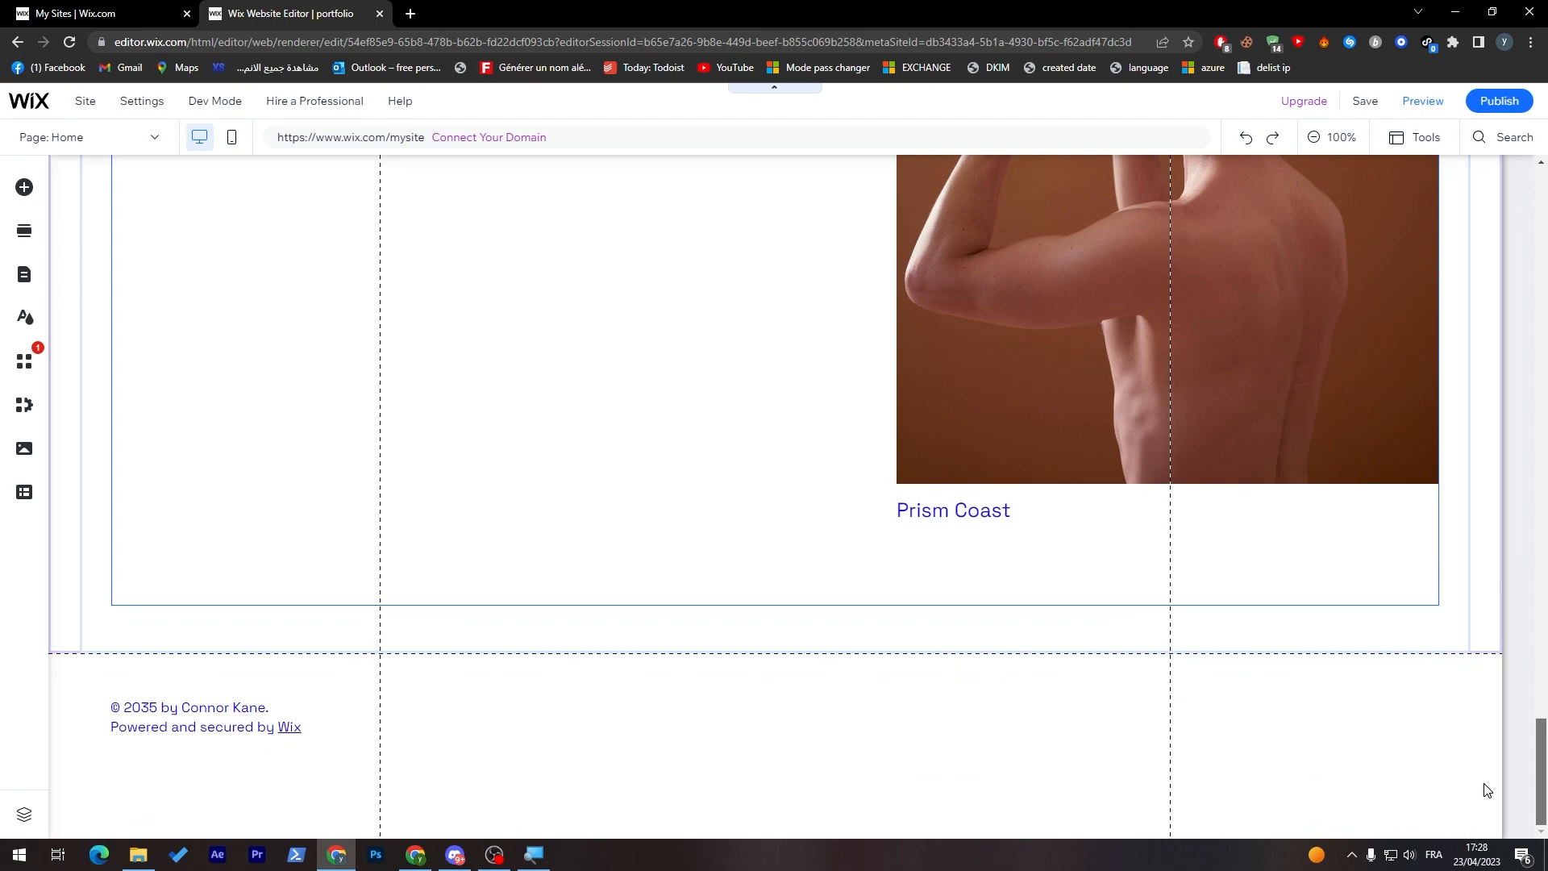
{"action": "scroll", "coordinate": [1499, 429], "scroll_direction": "up", "scroll_amount": 15}
{"action": "scroll", "coordinate": [1498, 429], "scroll_direction": "up", "scroll_amount": 10}
{"action": "scroll", "coordinate": [1495, 266], "scroll_direction": "down", "scroll_amount": 11}
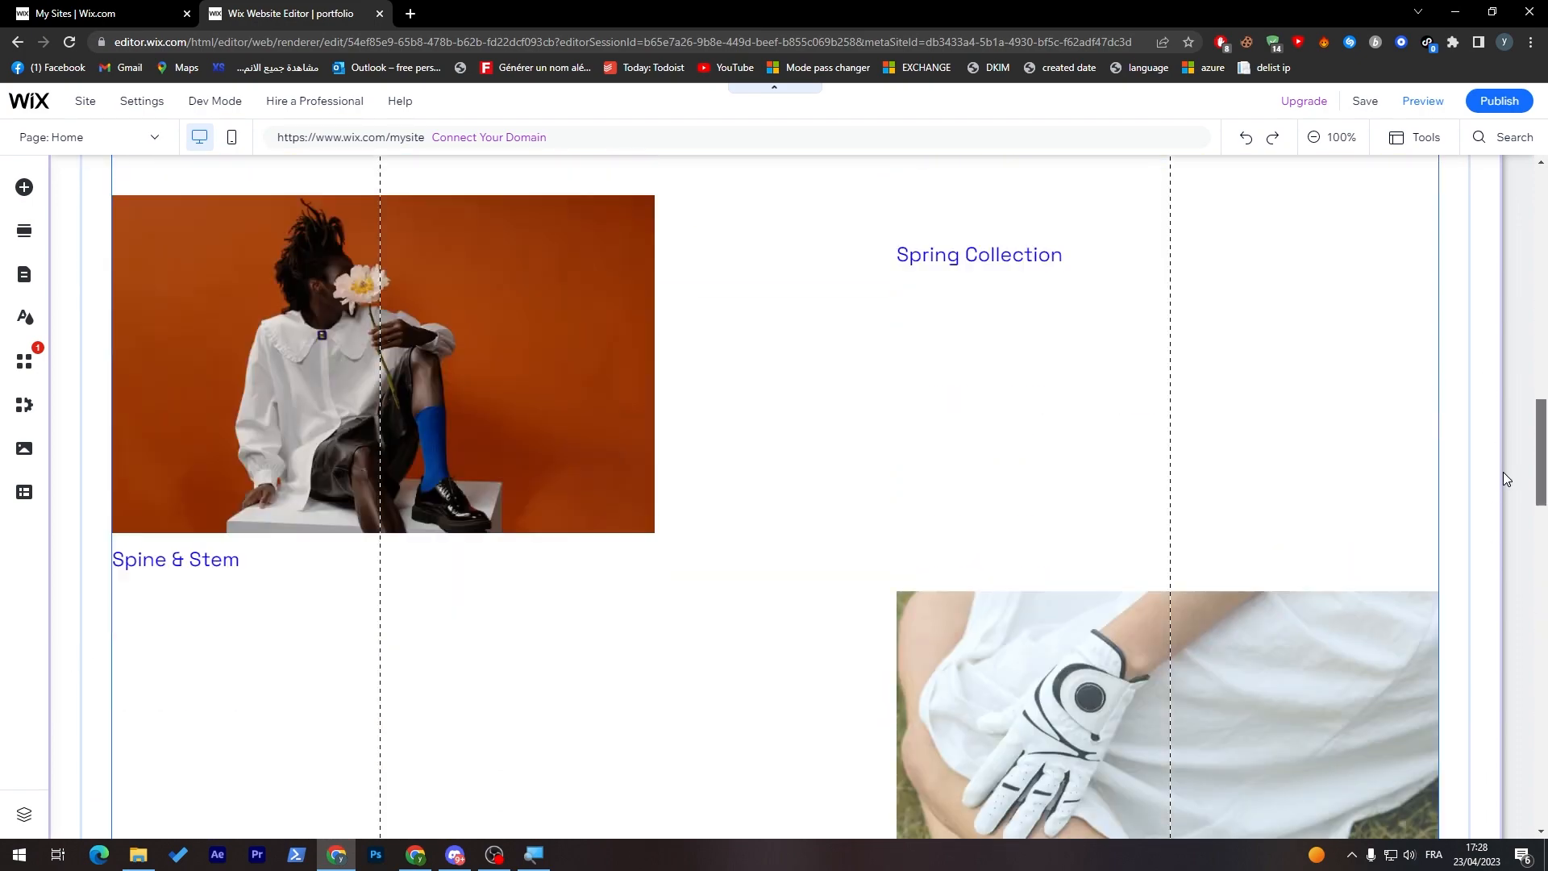
{"action": "left_click_drag", "start_coordinate": [1541, 440], "coordinate": [1541, 261]}
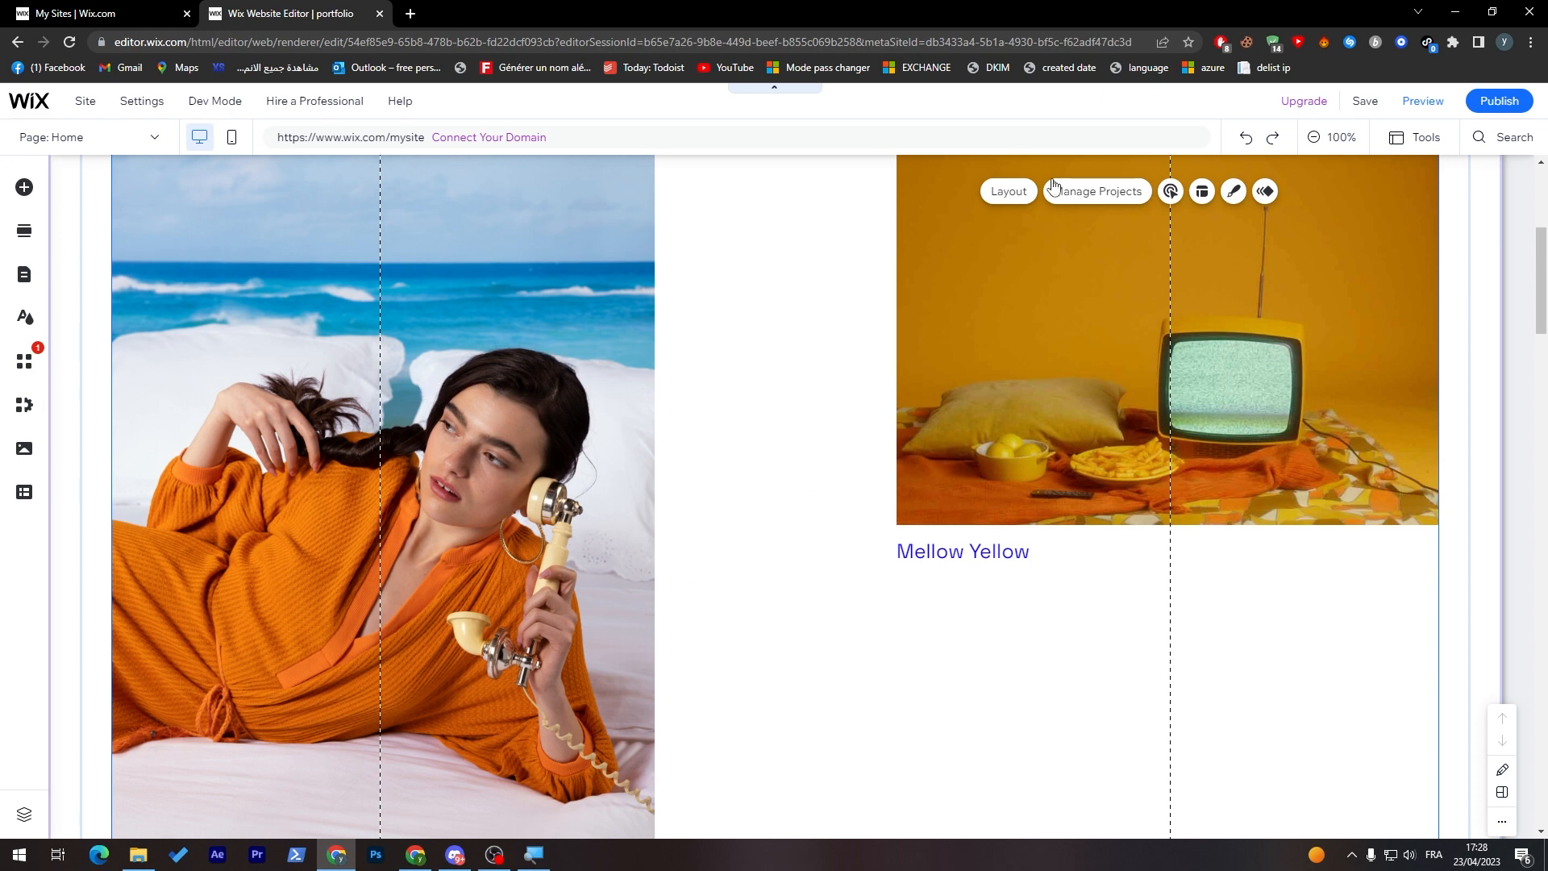
{"action": "left_click", "coordinate": [1317, 139]}
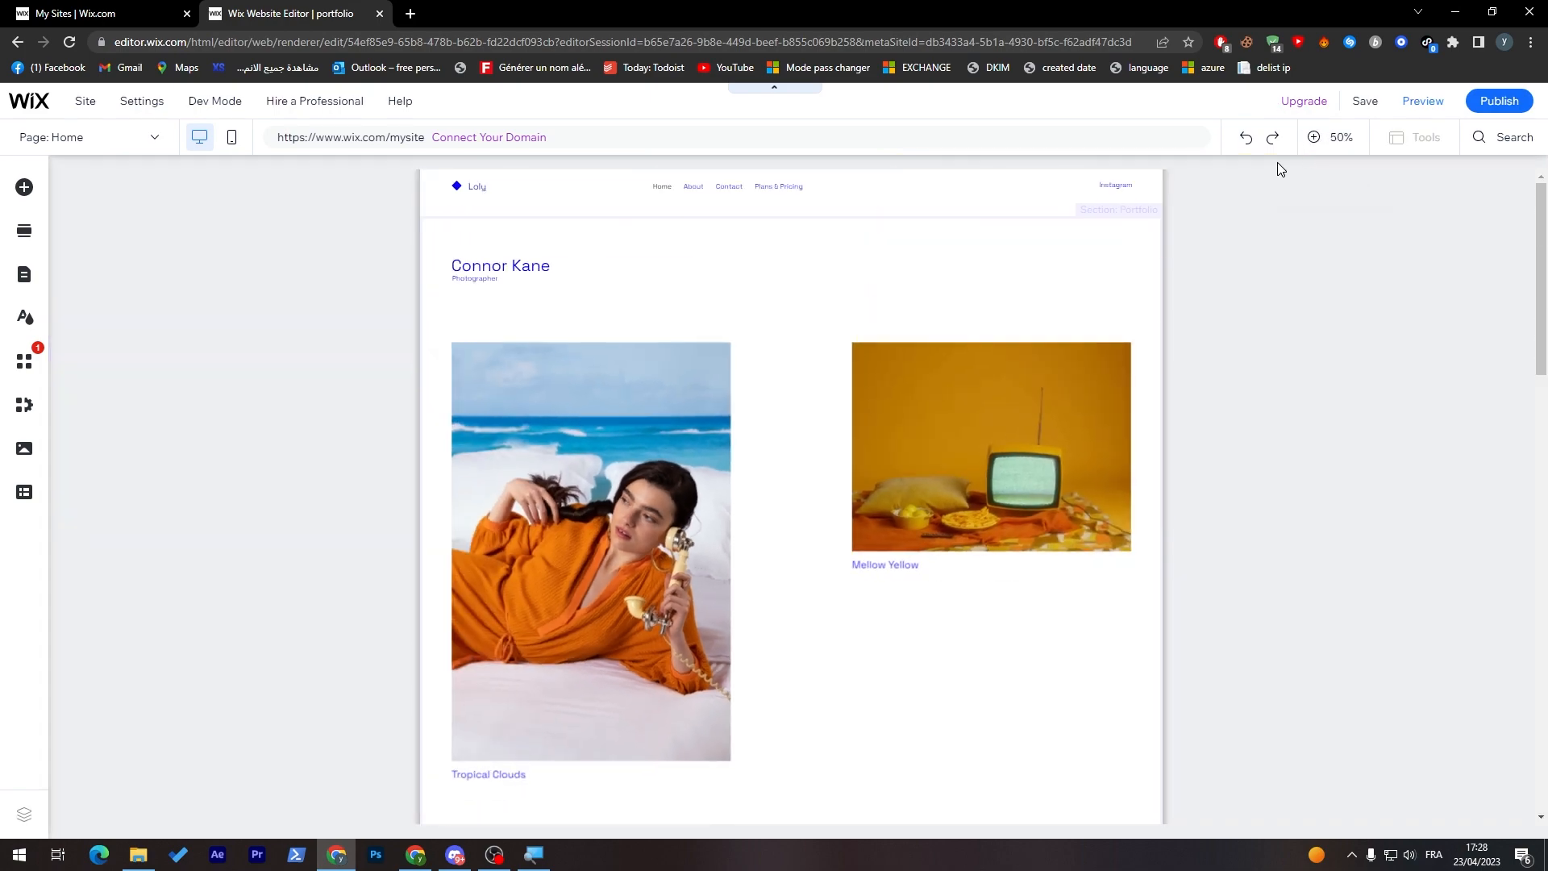
{"action": "left_click_drag", "start_coordinate": [1538, 362], "coordinate": [1411, 601]}
{"action": "scroll", "coordinate": [1480, 654], "scroll_direction": "down", "scroll_amount": 5}
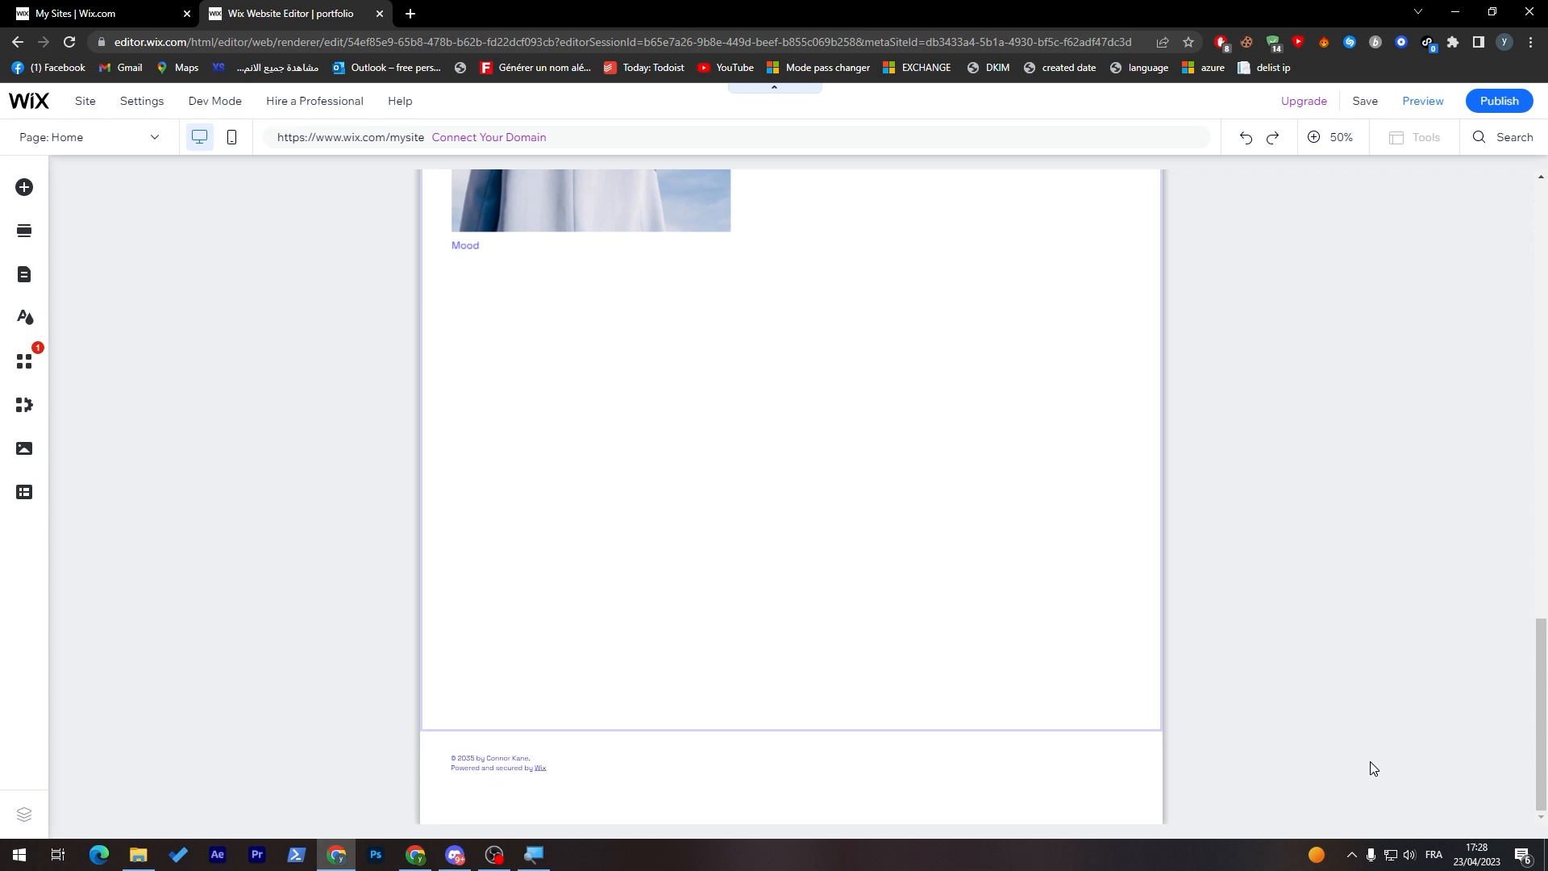
{"action": "left_click_drag", "start_coordinate": [1538, 709], "coordinate": [1510, 268]}
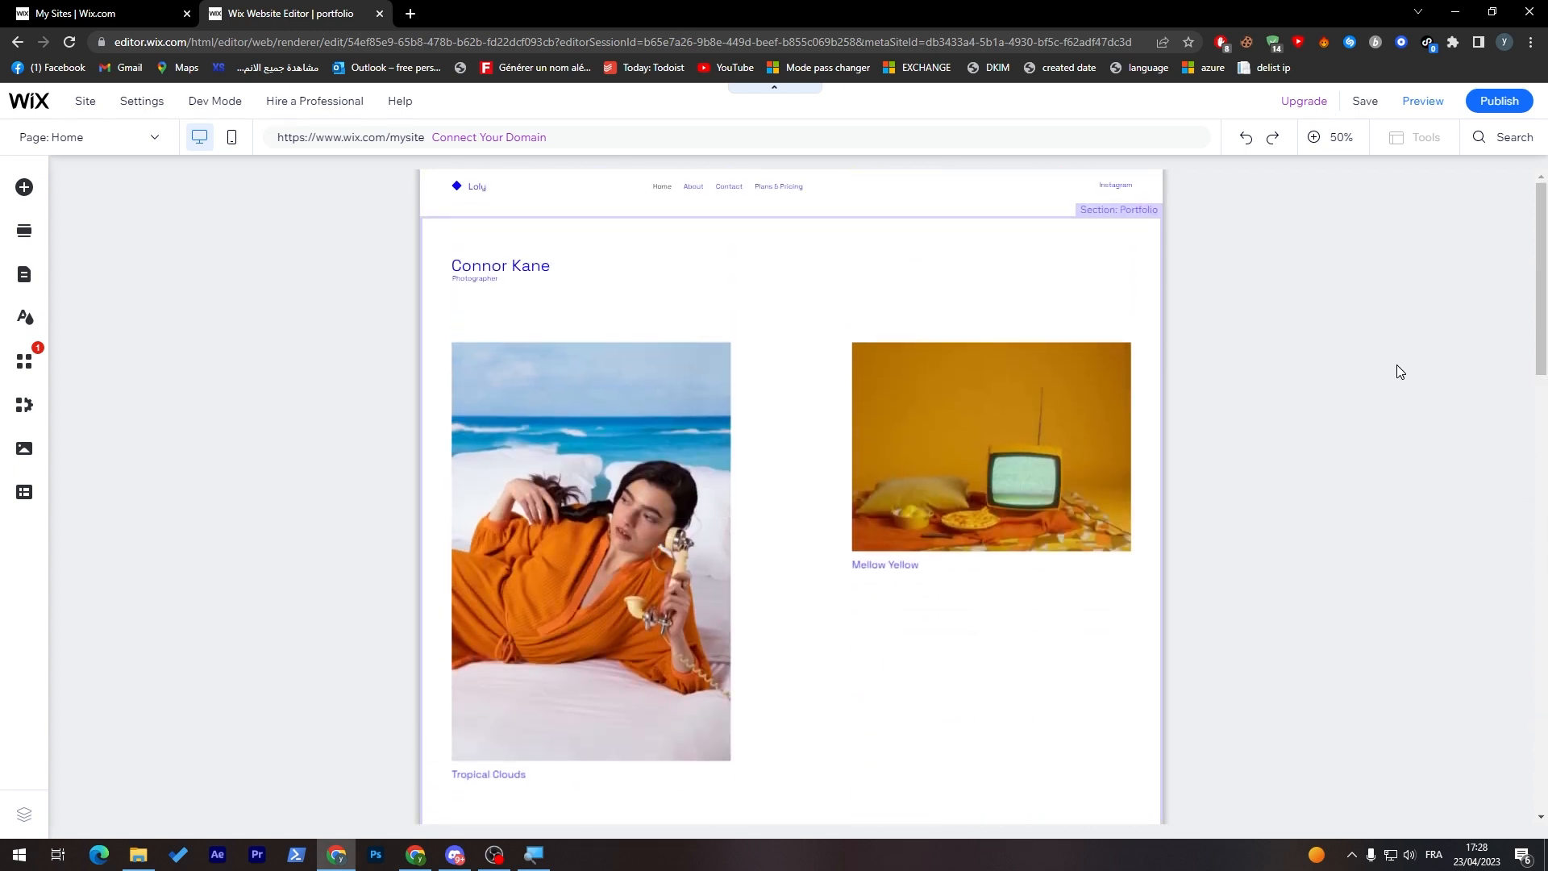